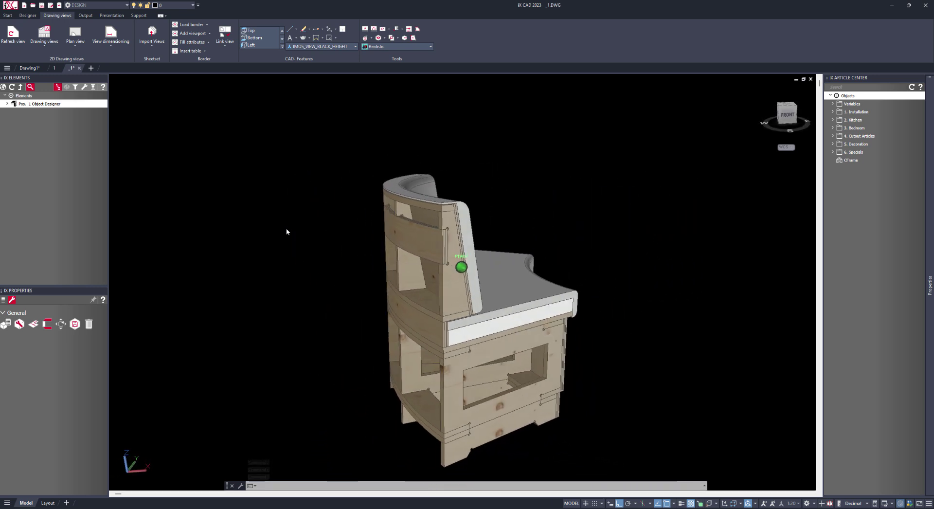
Step: Stop orbiting the shaded bench model and switch to the Designer ribbon tab
{"action": "key", "text": "Escape"}
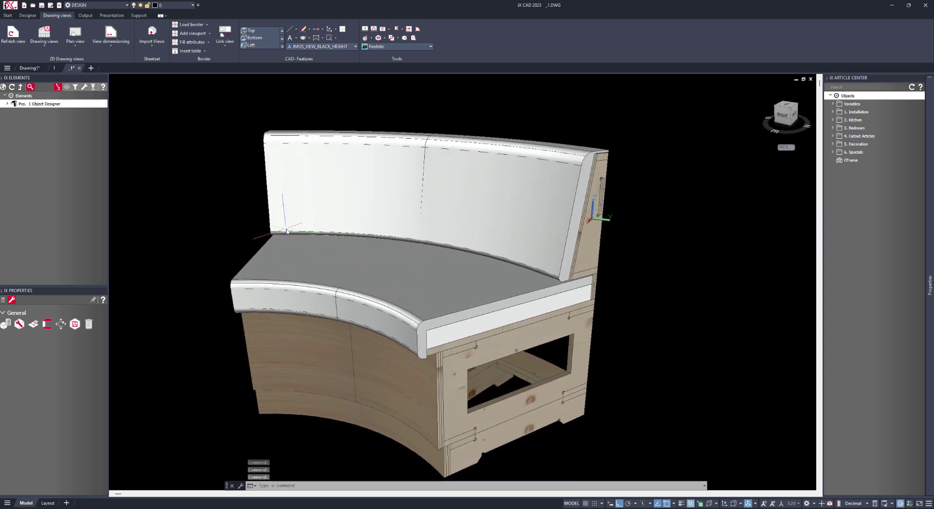
{"action": "left_click", "coordinate": [30, 15]}
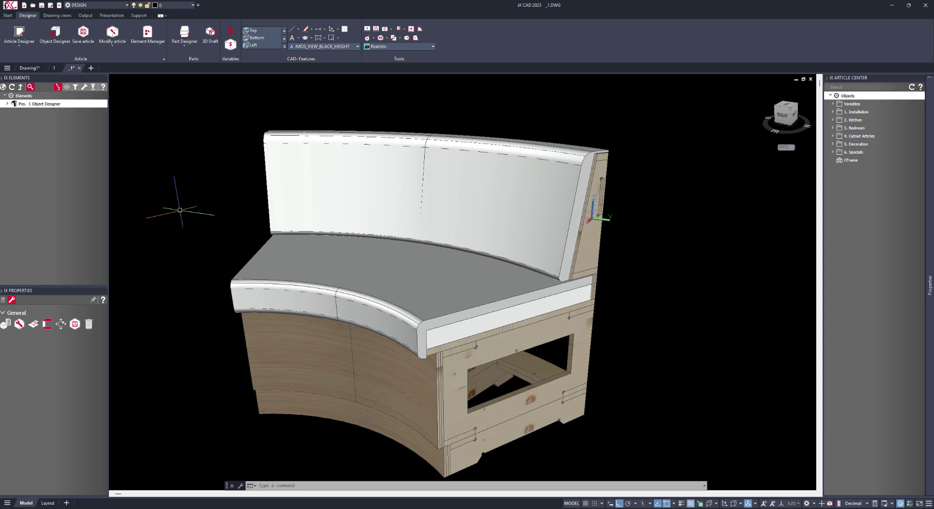
Step: In drawing 1, select Pos. Object Designer and start editing it
{"action": "left_click", "coordinate": [55, 68]}
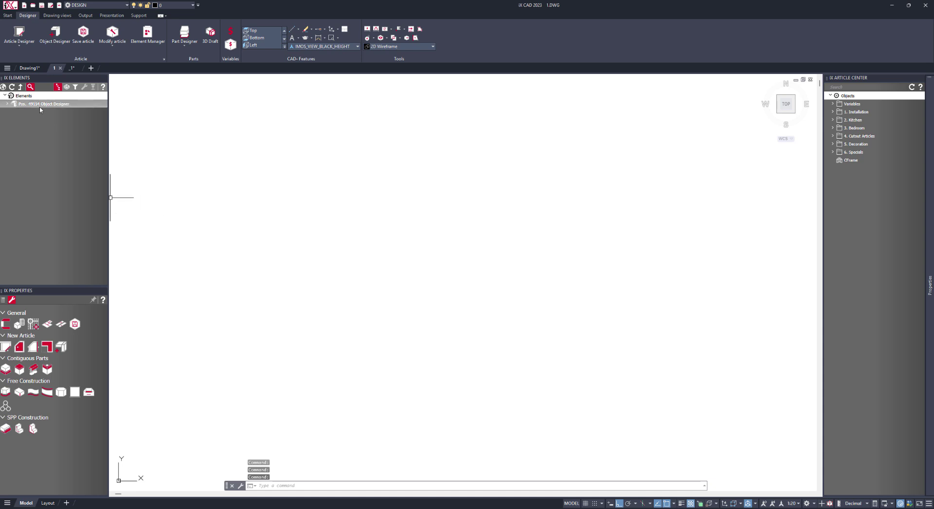
{"action": "left_click", "coordinate": [51, 104]}
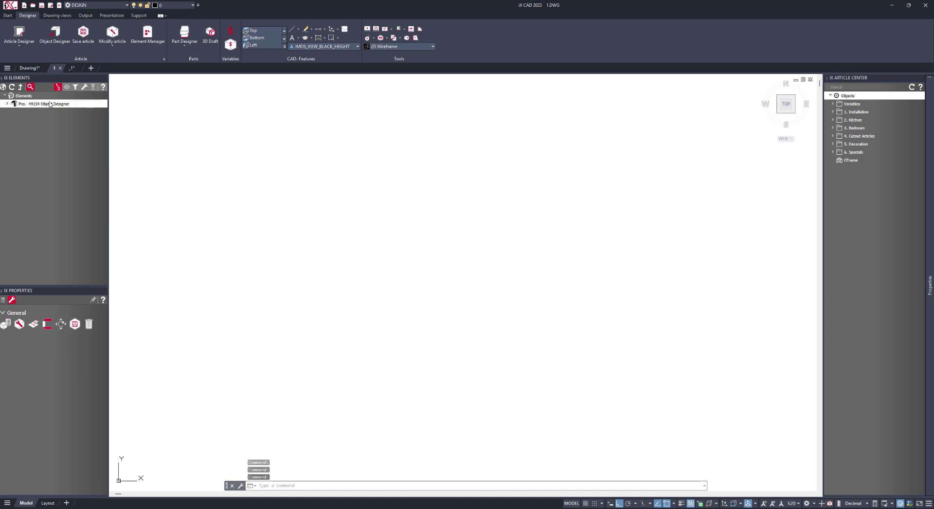
{"action": "left_click", "coordinate": [19, 324]}
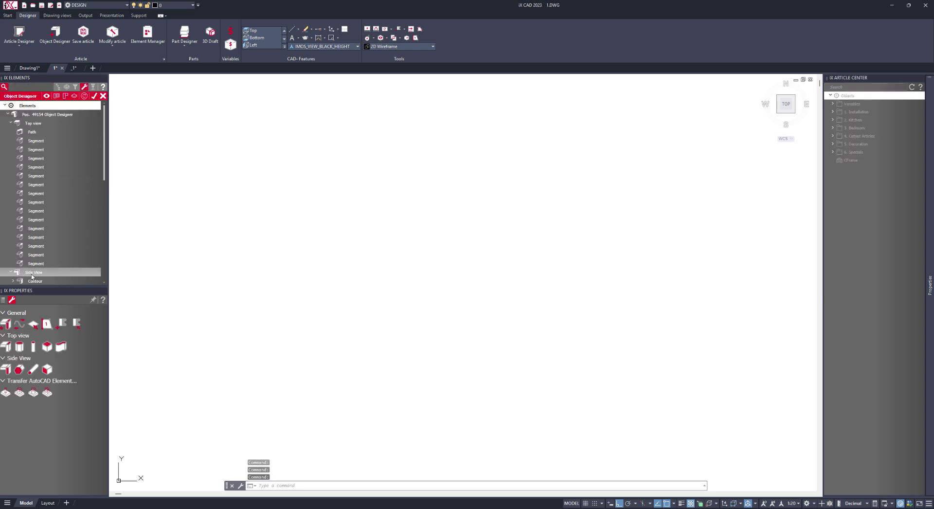
Step: Show the element's Top view and briefly check it in a tilted isometric view
{"action": "left_click", "coordinate": [35, 123]}
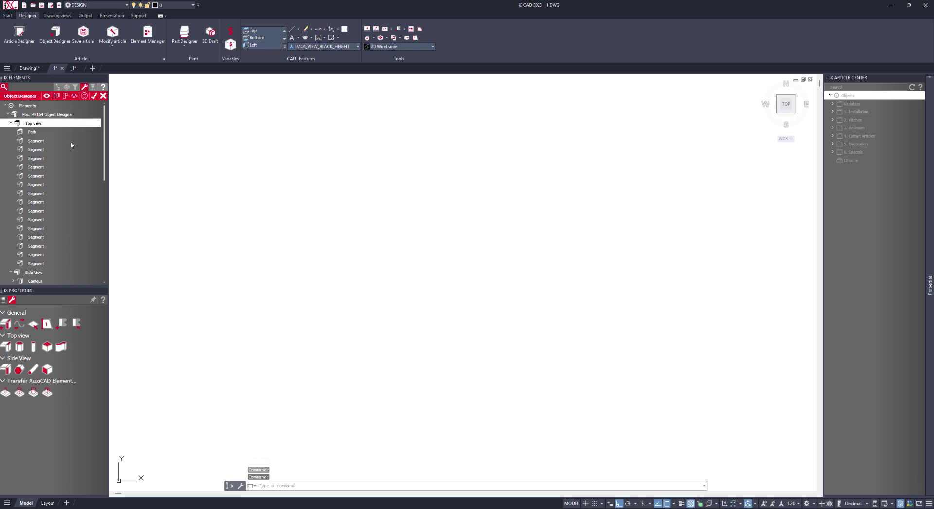
{"action": "scroll", "coordinate": [370, 297], "scroll_direction": "up", "scroll_amount": 4}
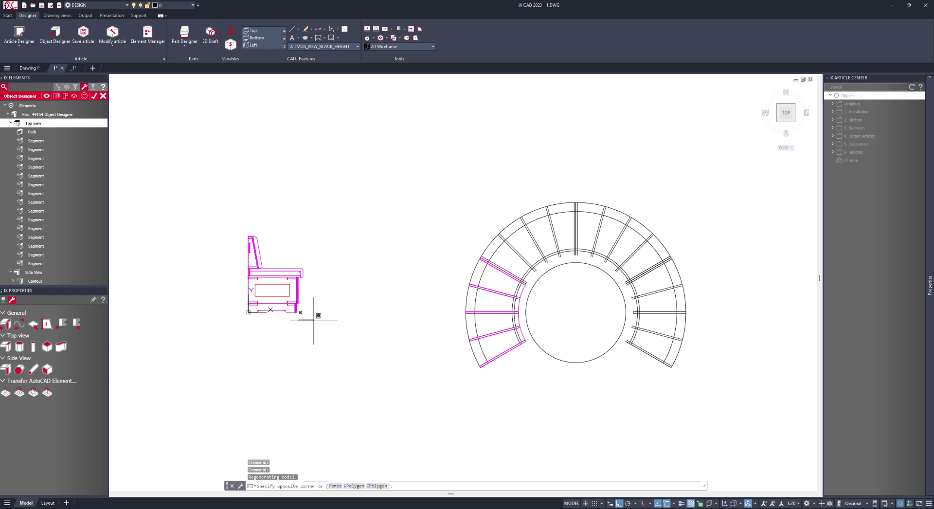
{"action": "left_click", "coordinate": [340, 331]}
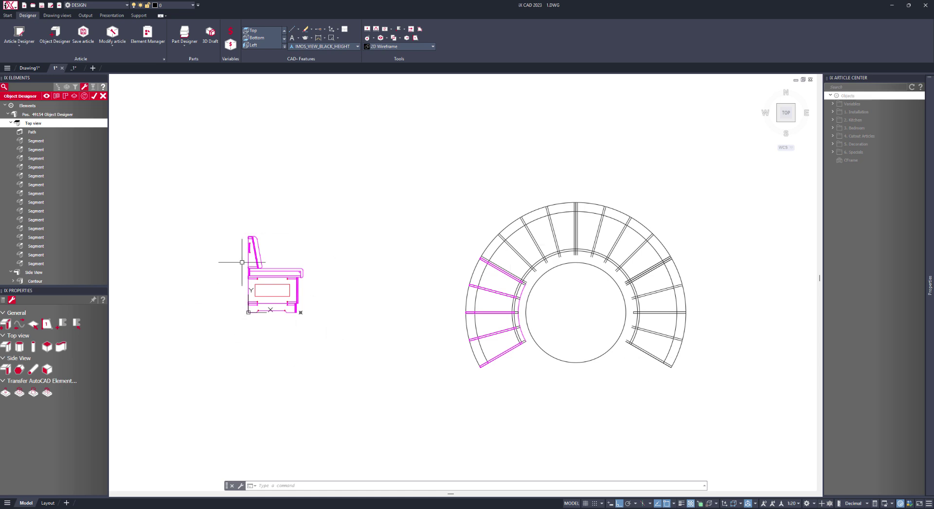
{"action": "scroll", "coordinate": [253, 293], "scroll_direction": "up", "scroll_amount": 4}
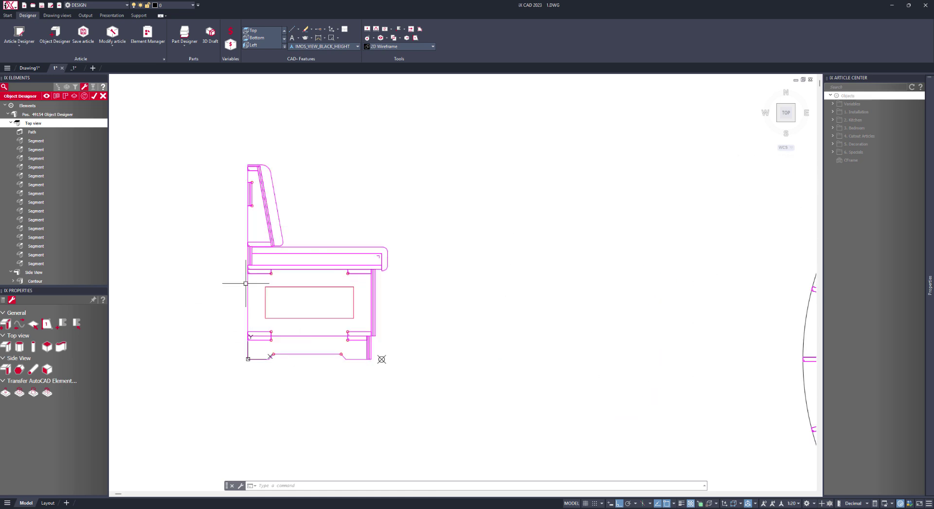
{"action": "left_click", "coordinate": [794, 121]}
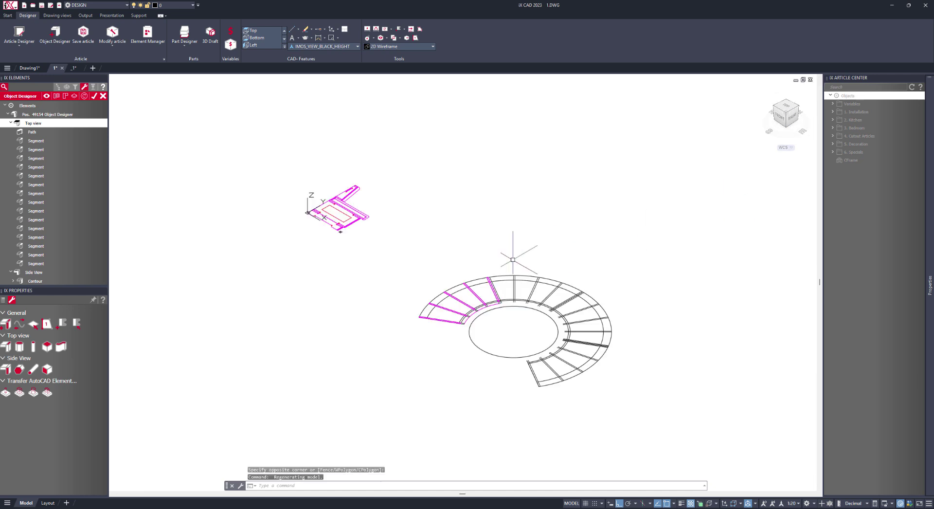
{"action": "middle_click_drag", "start_coordinate": [306, 291], "coordinate": [358, 302], "text": "shift"}
{"action": "left_click", "coordinate": [787, 111]}
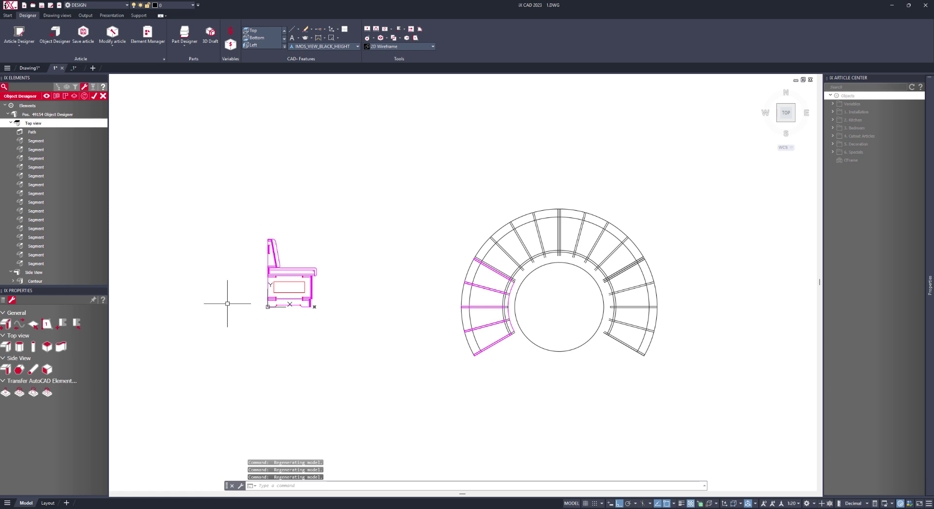
{"action": "scroll", "coordinate": [260, 287], "scroll_direction": "up", "scroll_amount": 6}
{"action": "middle_click_drag", "start_coordinate": [270, 205], "coordinate": [283, 243]}
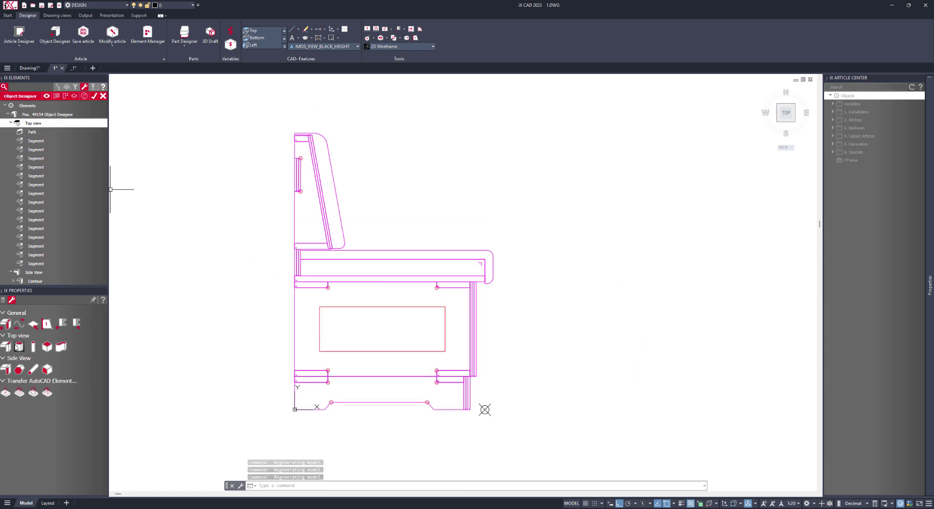
{"action": "scroll", "coordinate": [281, 333], "scroll_direction": "down", "scroll_amount": 2}
Step: Frame the chair side view and pick its backrest outline as a new Side View contour
{"action": "mouse_move", "coordinate": [420, 331]}
{"action": "middle_mouse_down"}
{"action": "mouse_move", "coordinate": [359, 306]}
{"action": "mouse_move", "coordinate": [114, 258]}
{"action": "middle_mouse_up"}
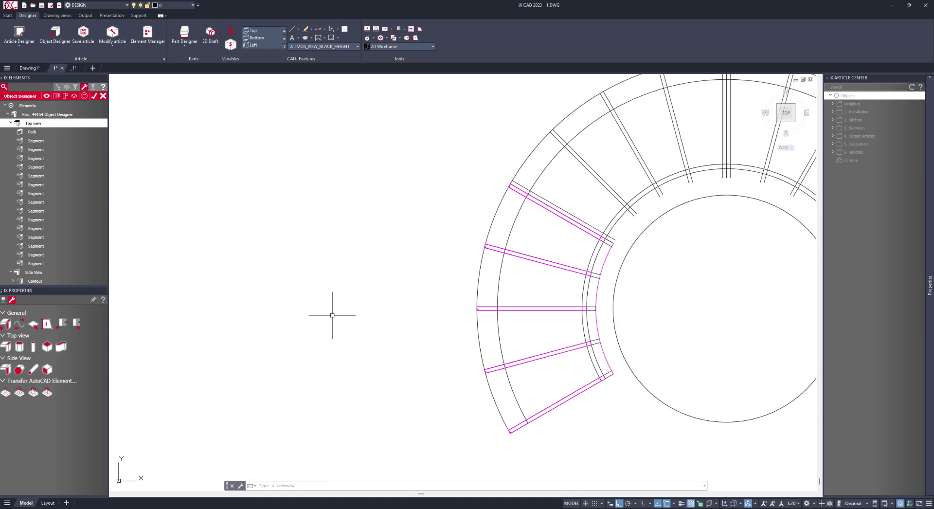
{"action": "middle_click_drag", "start_coordinate": [423, 261], "coordinate": [725, 294]}
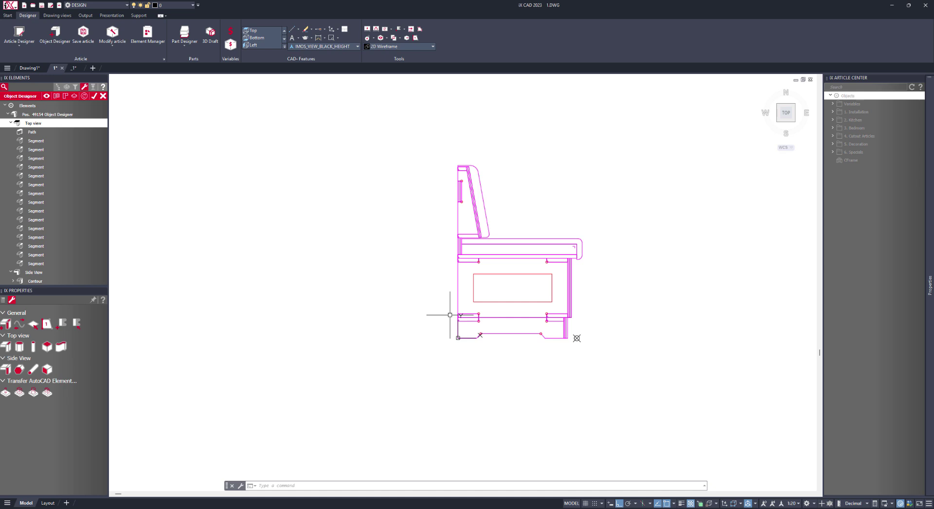
{"action": "scroll", "coordinate": [496, 288], "scroll_direction": "up", "scroll_amount": 4}
{"action": "middle_click_drag", "start_coordinate": [467, 188], "coordinate": [397, 265]}
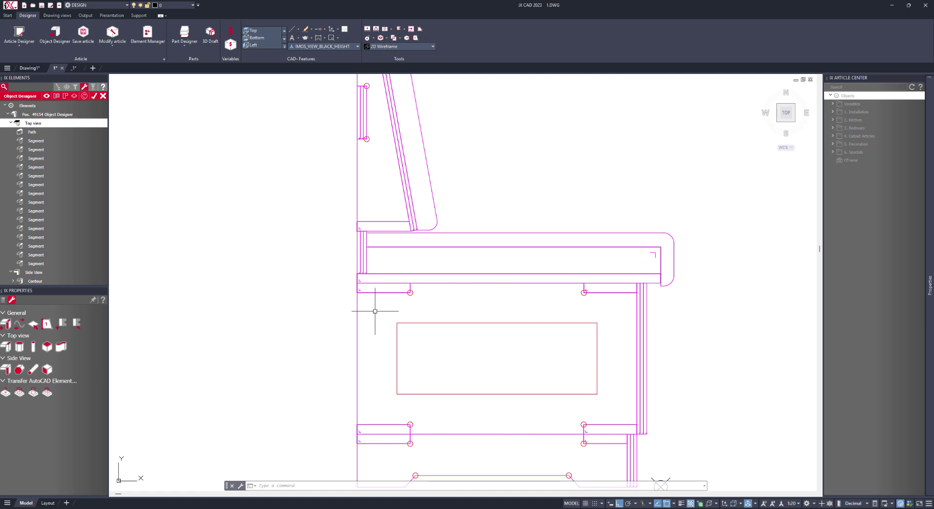
{"action": "middle_click_drag", "start_coordinate": [448, 295], "coordinate": [379, 260]}
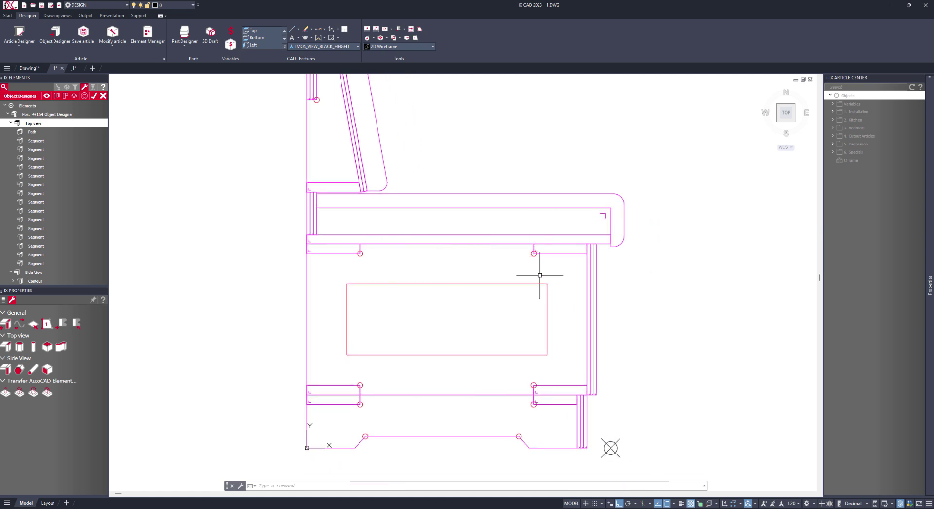
{"action": "scroll", "coordinate": [599, 357], "scroll_direction": "down", "scroll_amount": 4}
{"action": "middle_click_drag", "start_coordinate": [813, 361], "coordinate": [681, 351]}
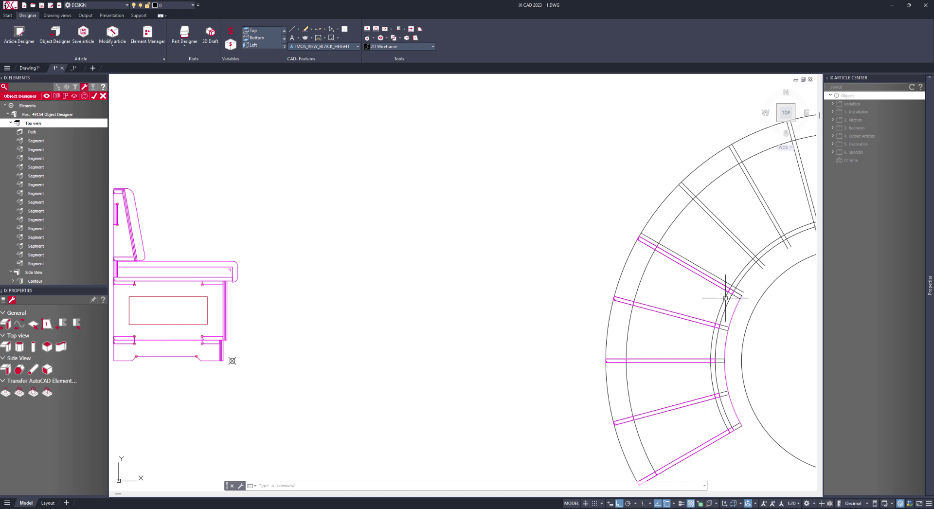
{"action": "mouse_move", "coordinate": [725, 297]}
{"action": "middle_mouse_down"}
{"action": "mouse_move", "coordinate": [418, 273]}
{"action": "mouse_move", "coordinate": [346, 288]}
{"action": "middle_mouse_up"}
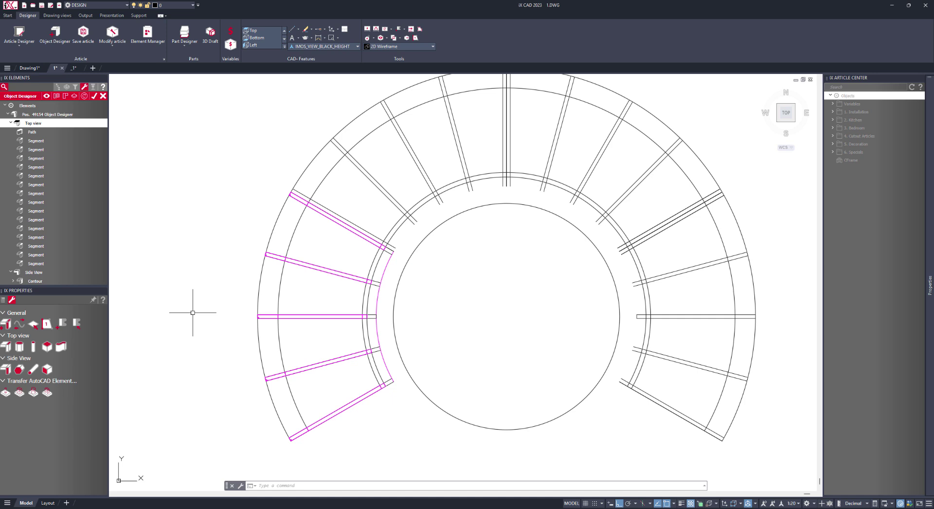
{"action": "mouse_move", "coordinate": [193, 312]}
{"action": "middle_mouse_down"}
{"action": "mouse_move", "coordinate": [448, 321]}
{"action": "mouse_move", "coordinate": [546, 313]}
{"action": "middle_mouse_up"}
{"action": "middle_click_drag", "start_coordinate": [282, 307], "coordinate": [362, 314]}
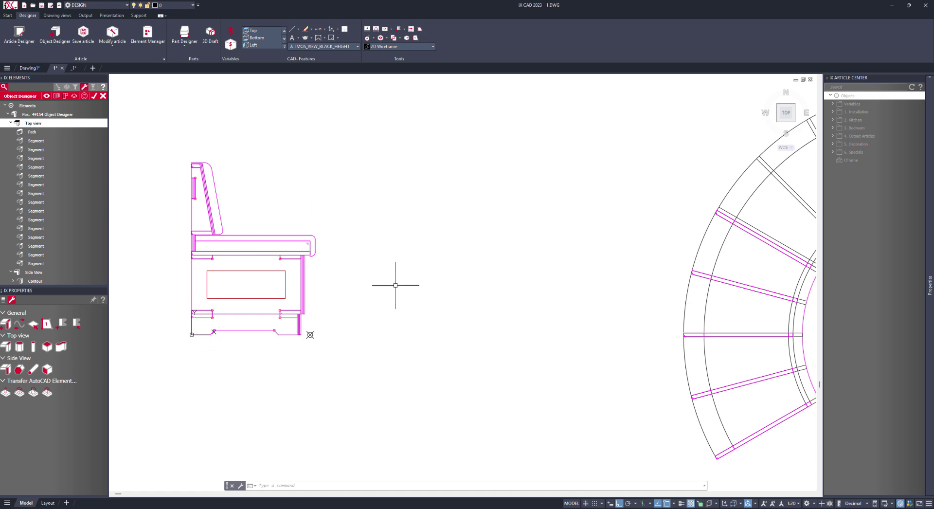
{"action": "left_click", "coordinate": [191, 203]}
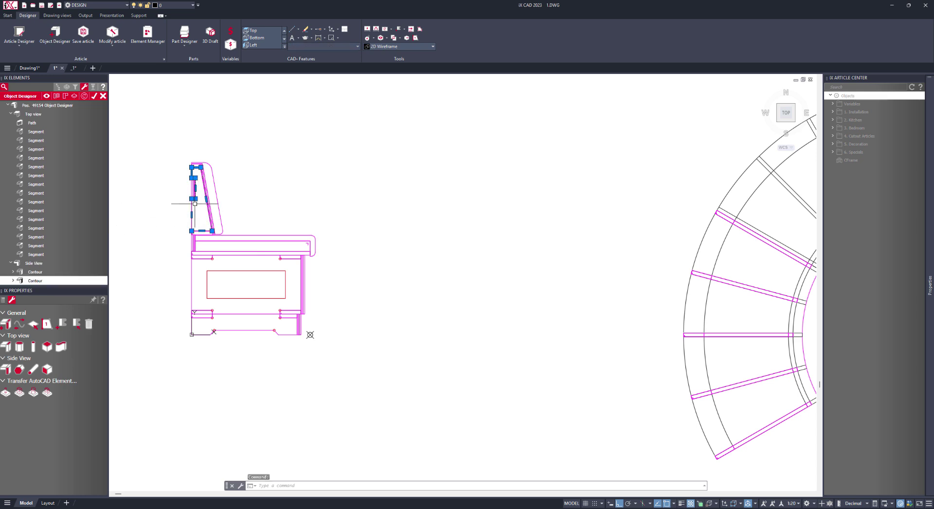
Step: Expand the new backrest contour to review its edges and property list
{"action": "left_click", "coordinate": [13, 281]}
{"action": "scroll", "coordinate": [39, 217], "scroll_direction": "down", "scroll_amount": 2}
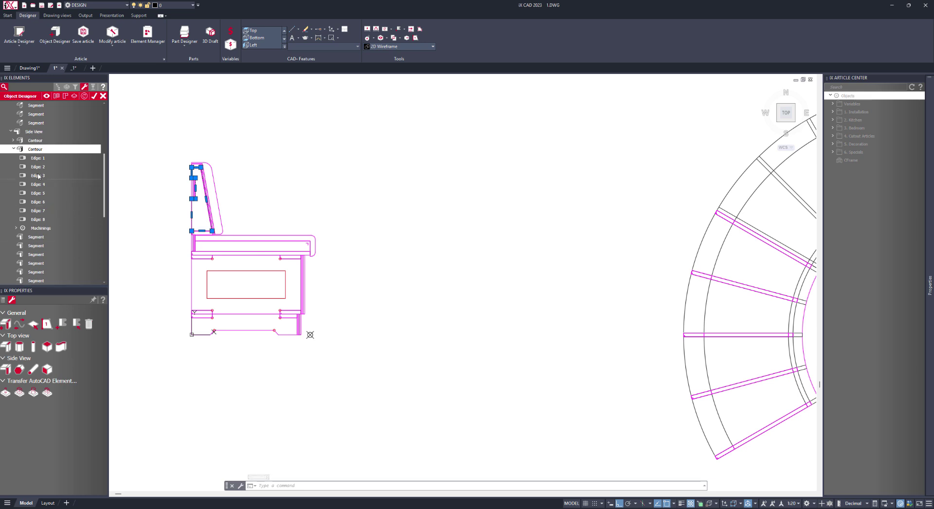
{"action": "left_click", "coordinate": [3, 300]}
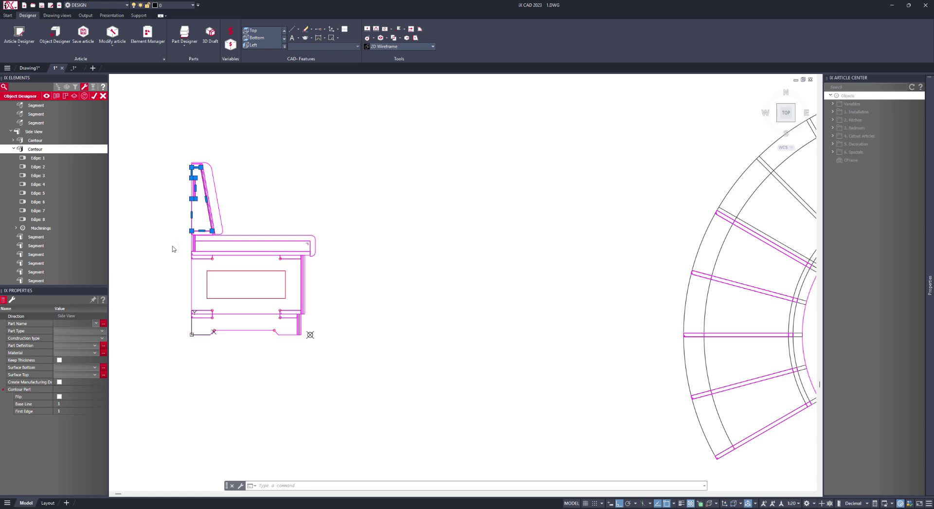
{"action": "left_click", "coordinate": [12, 300]}
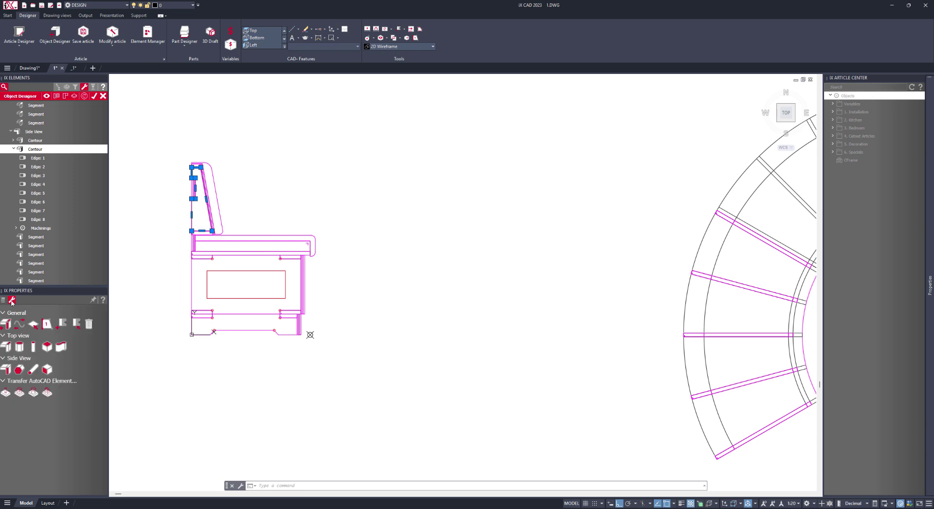
Step: Start a part from two views, picking the backrest edge and the first strip edge lines
{"action": "left_click", "coordinate": [6, 325]}
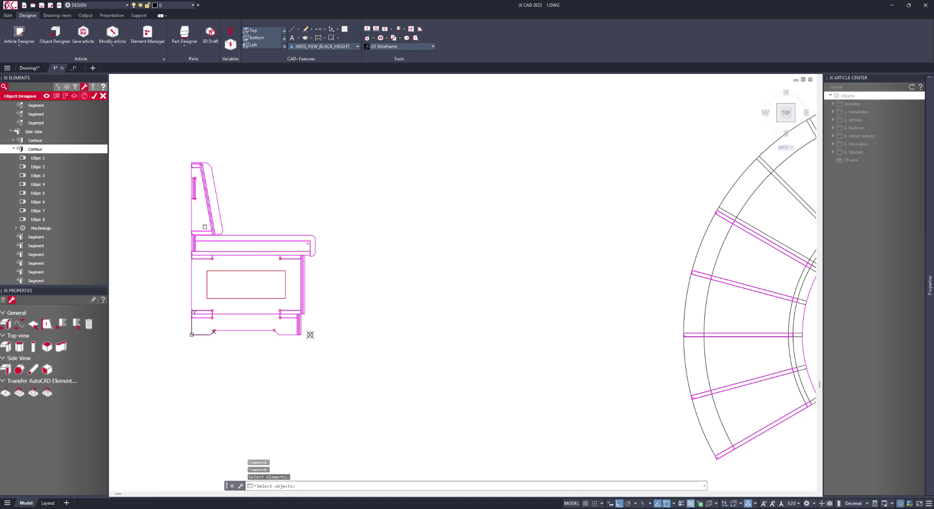
{"action": "scroll", "coordinate": [196, 211], "scroll_direction": "up", "scroll_amount": 8}
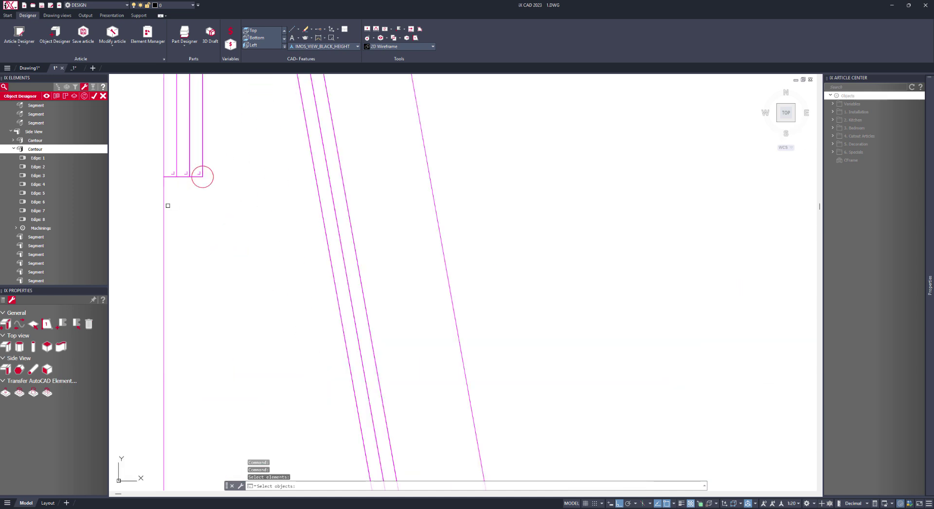
{"action": "left_click", "coordinate": [164, 205]}
{"action": "scroll", "coordinate": [165, 206], "scroll_direction": "down", "scroll_amount": 8}
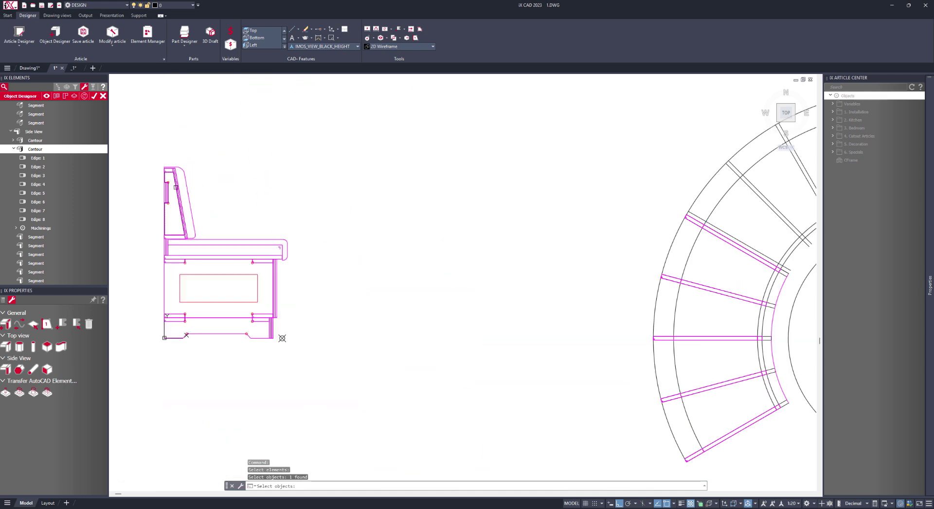
{"action": "scroll", "coordinate": [588, 380], "scroll_direction": "up", "scroll_amount": 10}
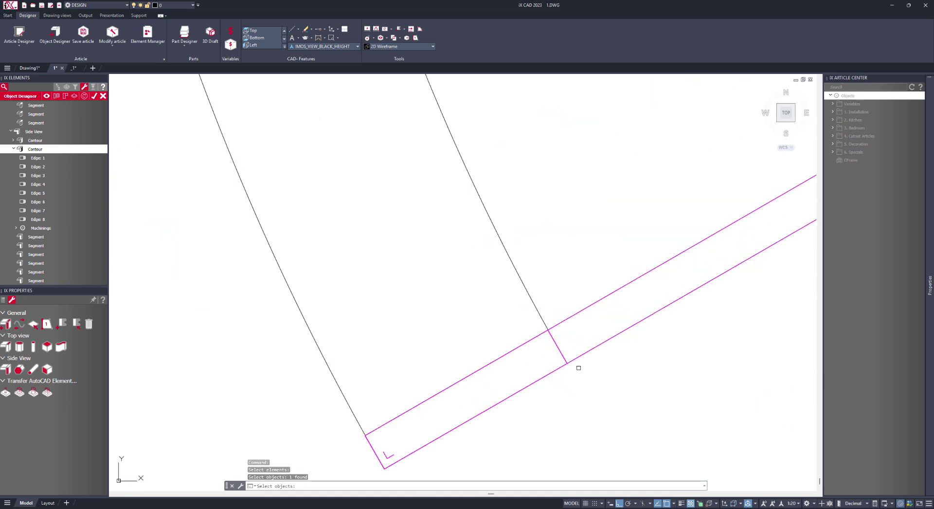
{"action": "left_click", "coordinate": [557, 349]}
{"action": "scroll", "coordinate": [557, 349], "scroll_direction": "down", "scroll_amount": 5}
{"action": "scroll", "coordinate": [556, 349], "scroll_direction": "up", "scroll_amount": 5}
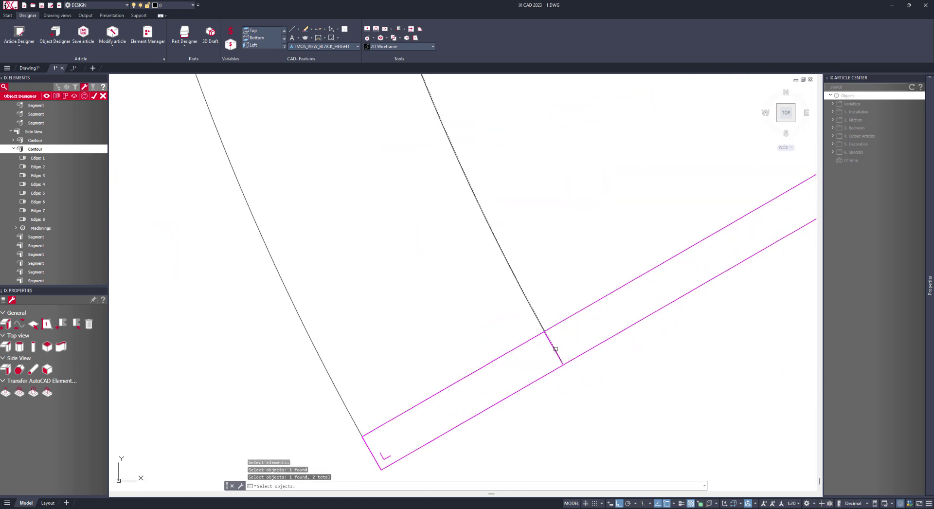
{"action": "scroll", "coordinate": [550, 335], "scroll_direction": "up", "scroll_amount": 5}
{"action": "left_click", "coordinate": [554, 287]}
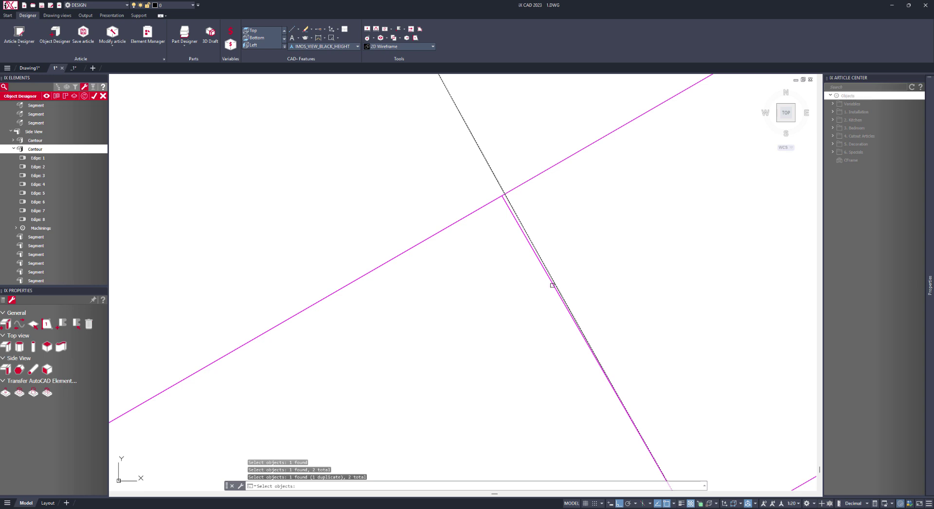
{"action": "left_click", "coordinate": [550, 281]}
{"action": "left_click_drag", "start_coordinate": [492, 174], "coordinate": [476, 148], "text": "shift"}
{"action": "scroll", "coordinate": [459, 155], "scroll_direction": "down", "scroll_amount": 8}
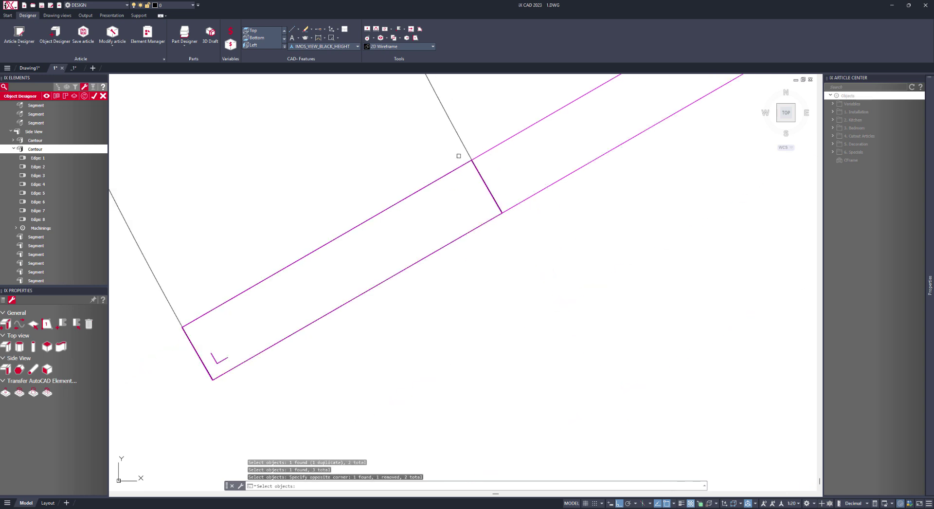
{"action": "scroll", "coordinate": [388, 150], "scroll_direction": "up", "scroll_amount": 6}
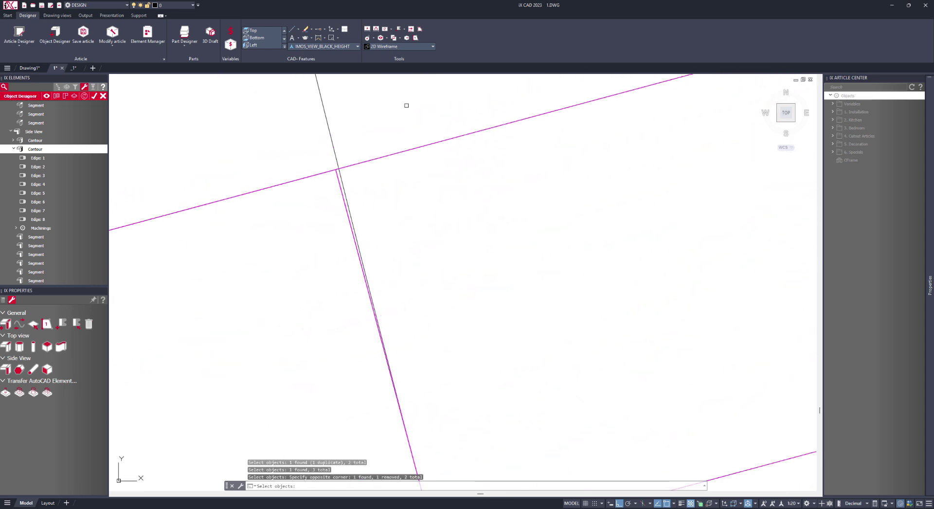
Step: Add the remaining left-hand strip edges to the selection
{"action": "left_click", "coordinate": [338, 179]}
{"action": "scroll", "coordinate": [337, 180], "scroll_direction": "down", "scroll_amount": 10}
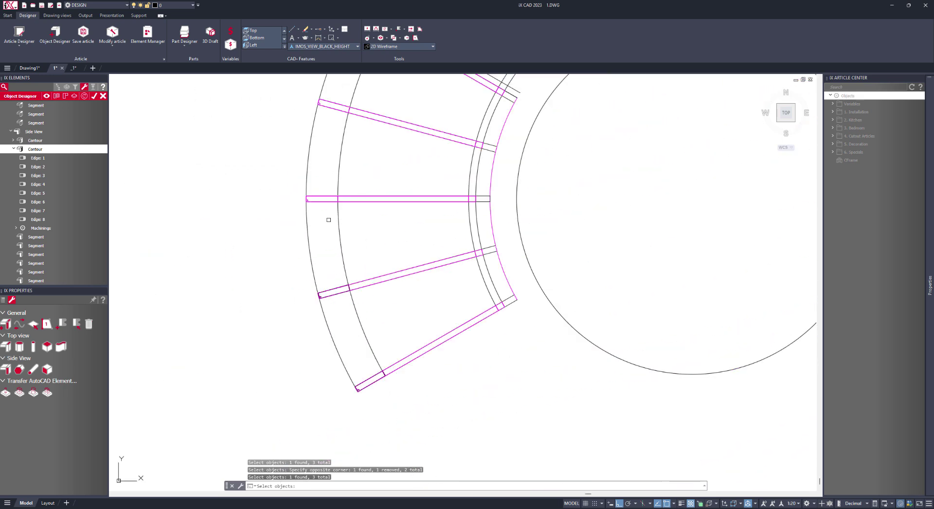
{"action": "scroll", "coordinate": [332, 257], "scroll_direction": "up", "scroll_amount": 8}
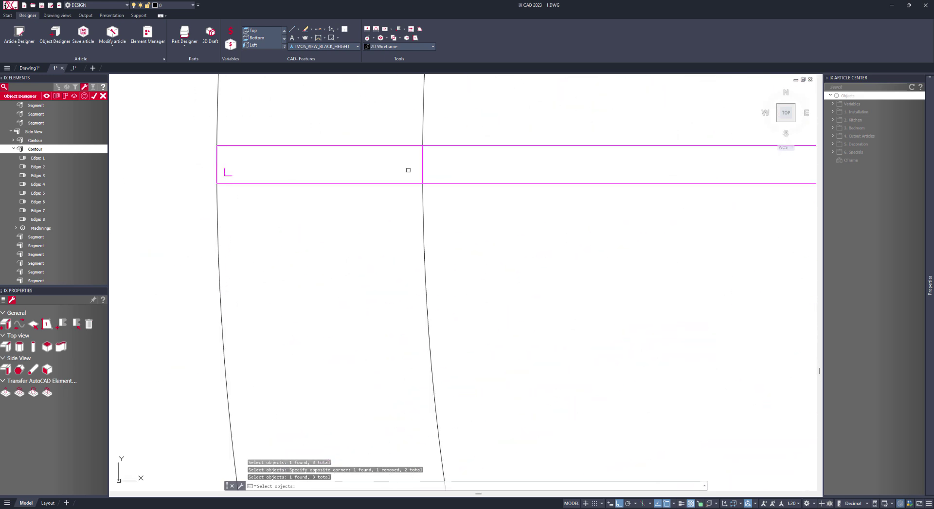
{"action": "scroll", "coordinate": [409, 170], "scroll_direction": "up", "scroll_amount": 5}
{"action": "mouse_move", "coordinate": [401, 108]}
{"action": "middle_mouse_down"}
{"action": "mouse_move", "coordinate": [394, 336]}
{"action": "mouse_move", "coordinate": [364, 243]}
{"action": "middle_mouse_up"}
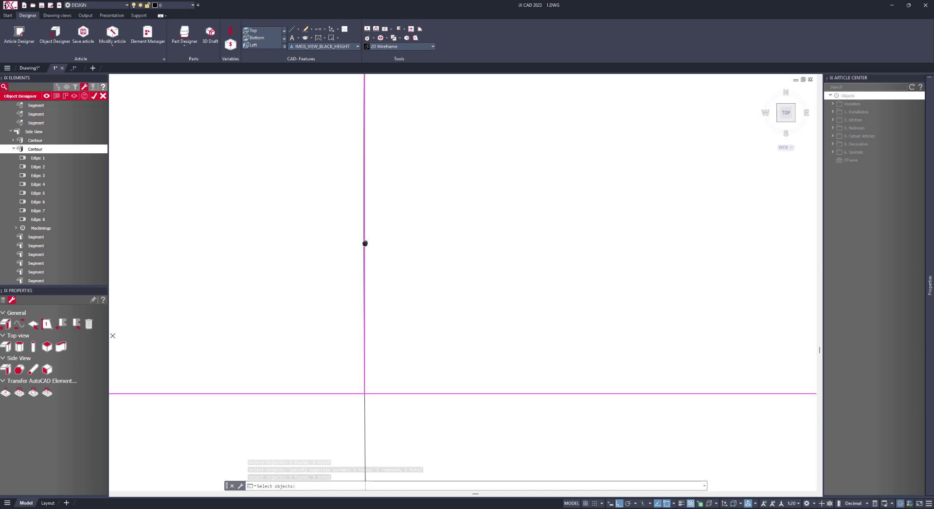
{"action": "scroll", "coordinate": [368, 379], "scroll_direction": "up", "scroll_amount": 3}
{"action": "scroll", "coordinate": [364, 399], "scroll_direction": "up", "scroll_amount": 4}
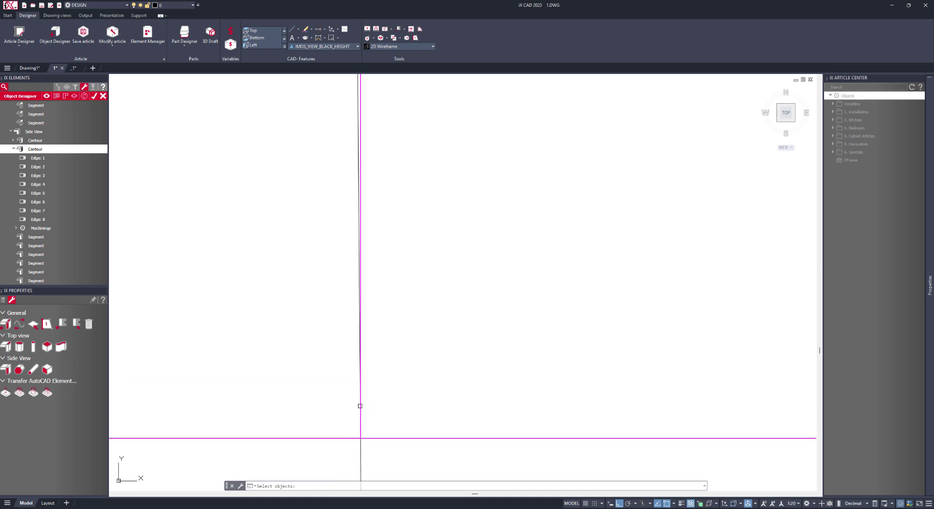
{"action": "scroll", "coordinate": [352, 358], "scroll_direction": "down", "scroll_amount": 10}
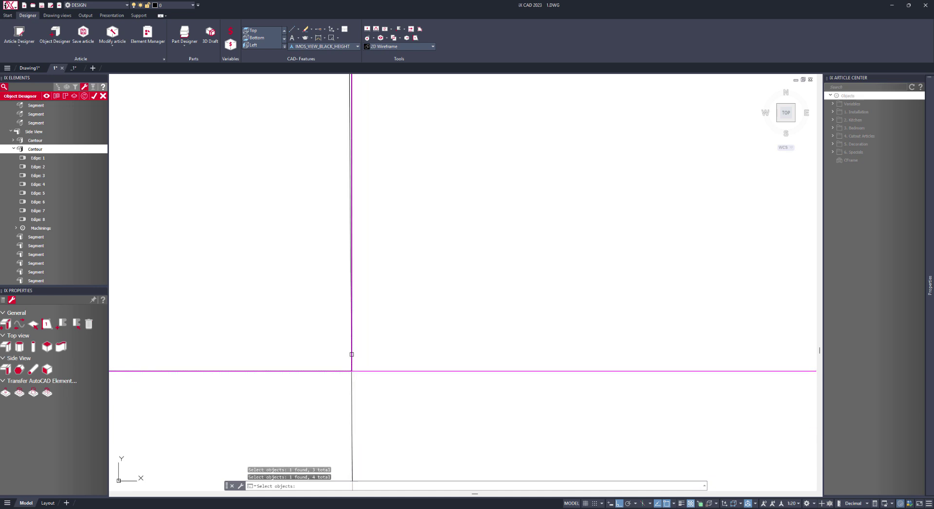
{"action": "scroll", "coordinate": [390, 257], "scroll_direction": "up", "scroll_amount": 6}
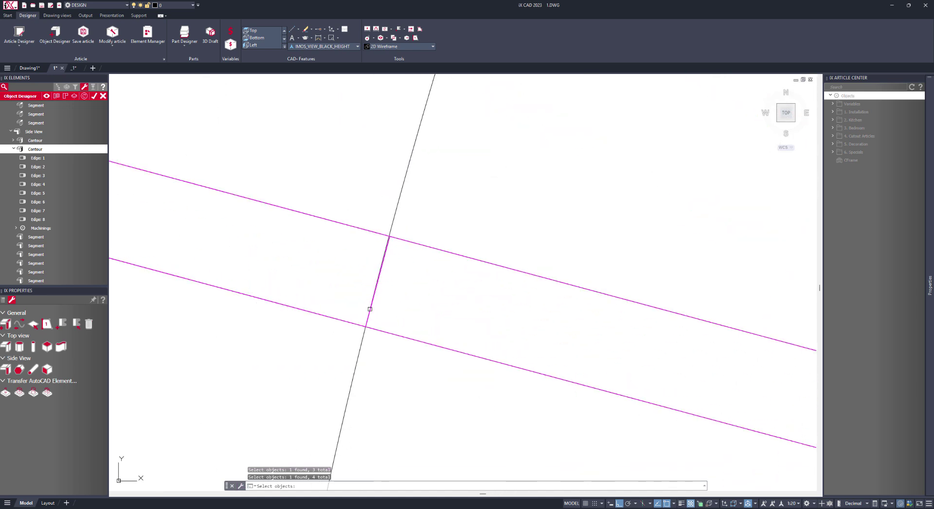
{"action": "left_click", "coordinate": [399, 191]}
{"action": "scroll", "coordinate": [401, 188], "scroll_direction": "down", "scroll_amount": 8}
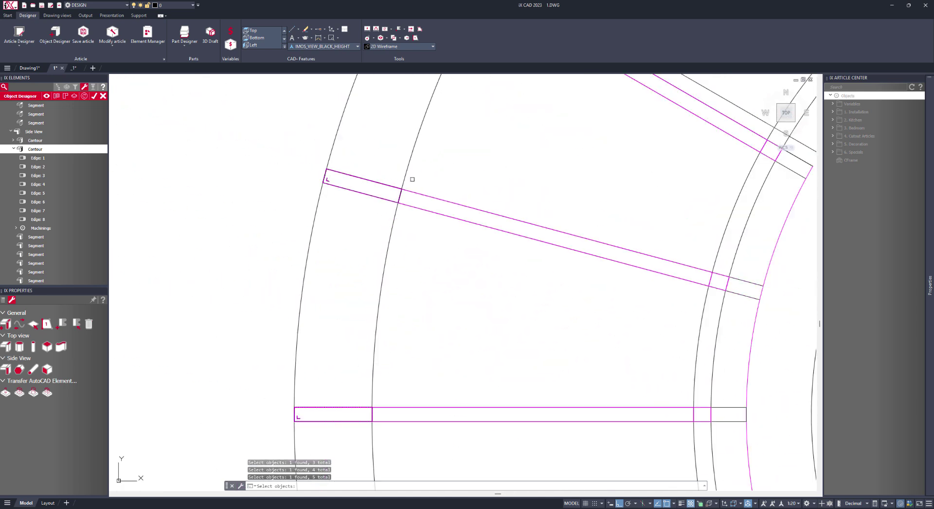
{"action": "scroll", "coordinate": [413, 236], "scroll_direction": "up", "scroll_amount": 7}
{"action": "scroll", "coordinate": [477, 196], "scroll_direction": "up", "scroll_amount": 3}
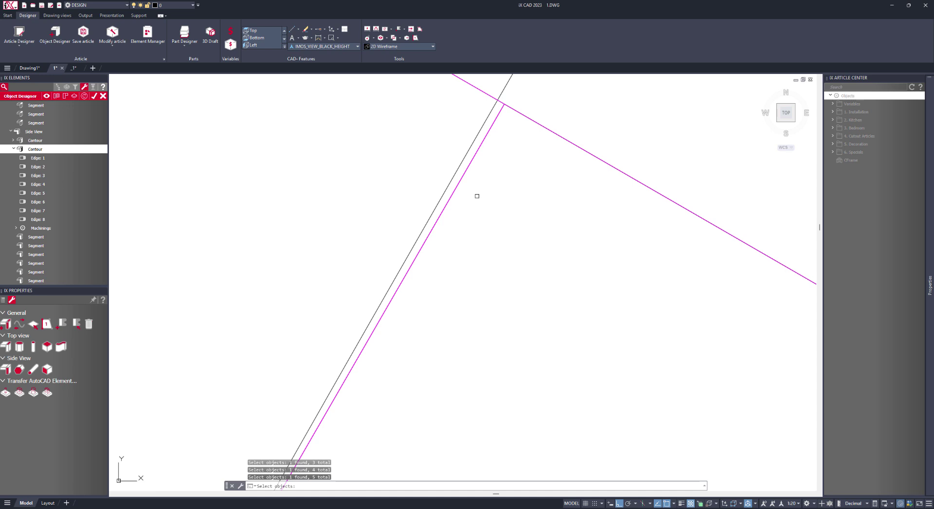
{"action": "left_click", "coordinate": [463, 173]}
{"action": "scroll", "coordinate": [463, 173], "scroll_direction": "down", "scroll_amount": 10}
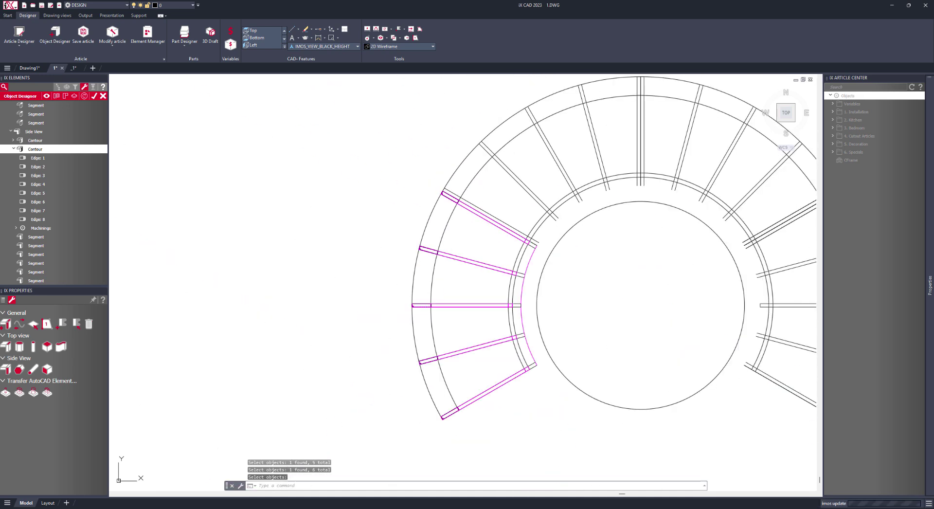
Step: View the bench ring in a tilted 3D view and hide the selected elements via Isolate
{"action": "key", "text": "Escape"}
{"action": "middle_click_drag", "start_coordinate": [452, 308], "coordinate": [385, 218], "text": "shift"}
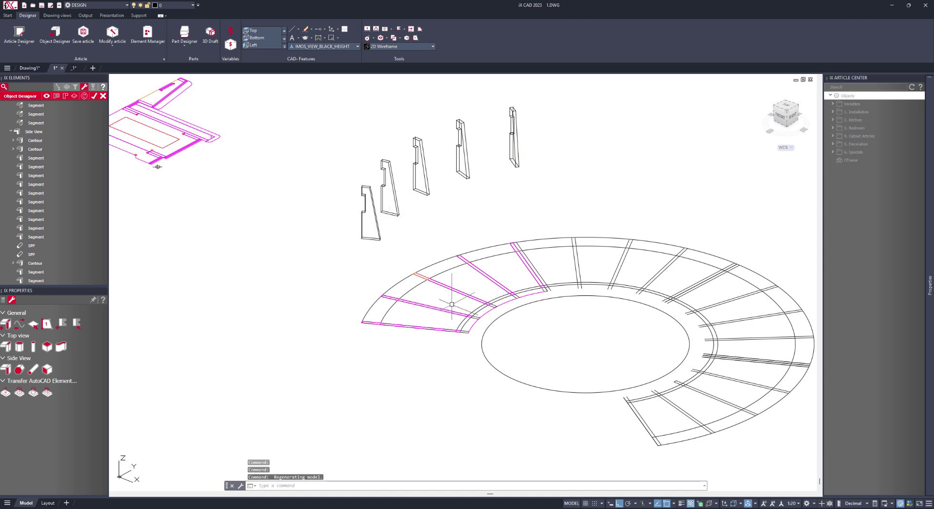
{"action": "middle_click_drag", "start_coordinate": [271, 261], "coordinate": [318, 293]}
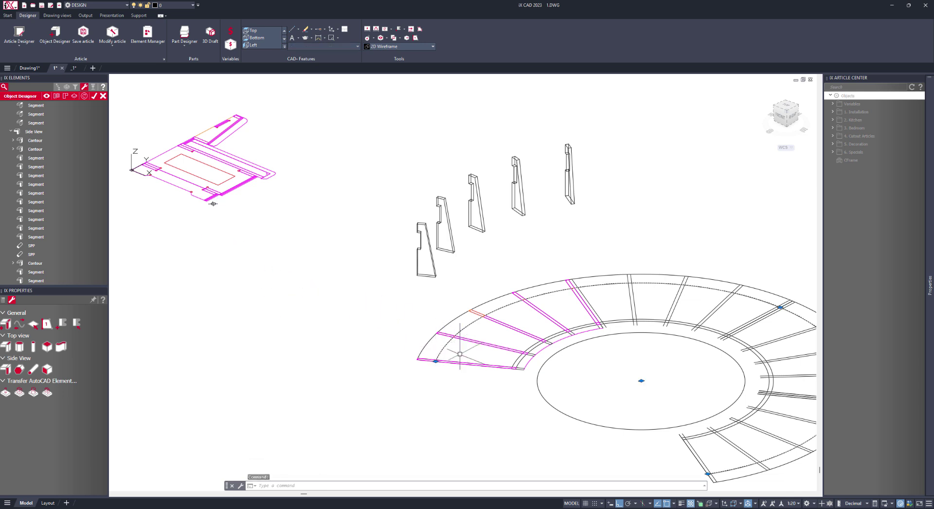
{"action": "right_click", "coordinate": [445, 343]}
{"action": "mouse_move", "coordinate": [462, 378]}
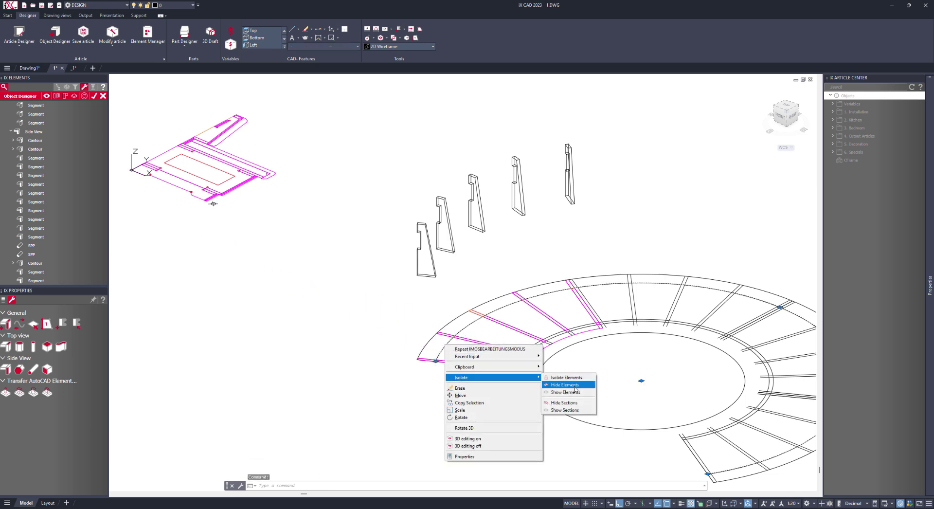
{"action": "left_click", "coordinate": [575, 392]}
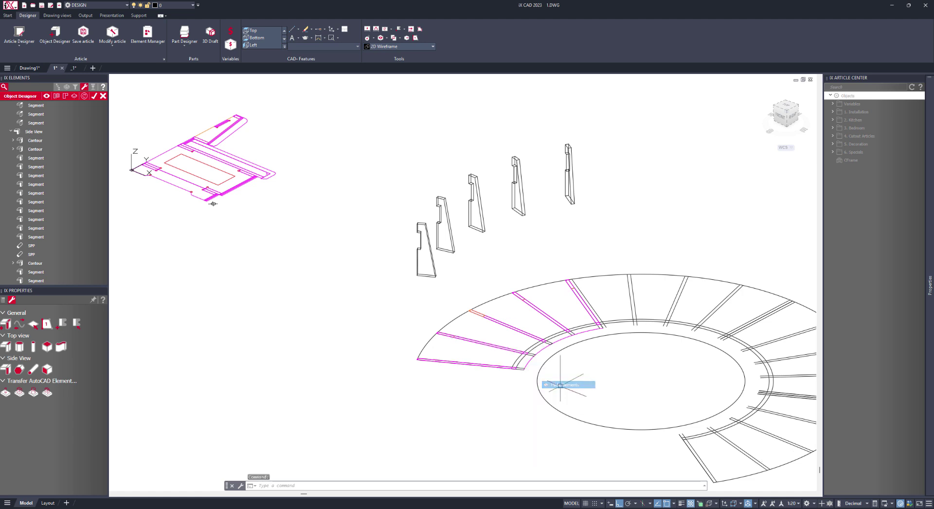
Step: Select the treads and show the hidden elements again via Isolate
{"action": "scroll", "coordinate": [452, 367], "scroll_direction": "up", "scroll_amount": 5}
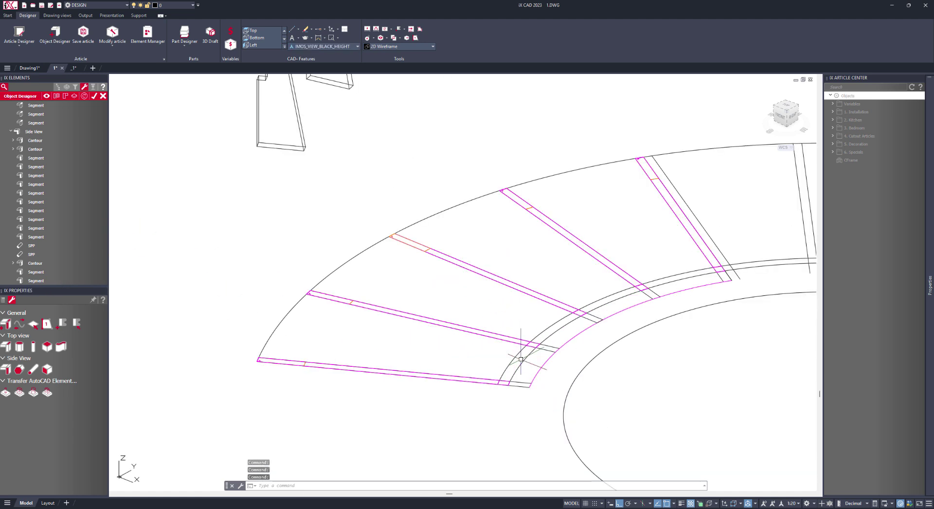
{"action": "left_click", "coordinate": [525, 355]}
{"action": "right_click", "coordinate": [485, 394]}
{"action": "mouse_move", "coordinate": [510, 388]}
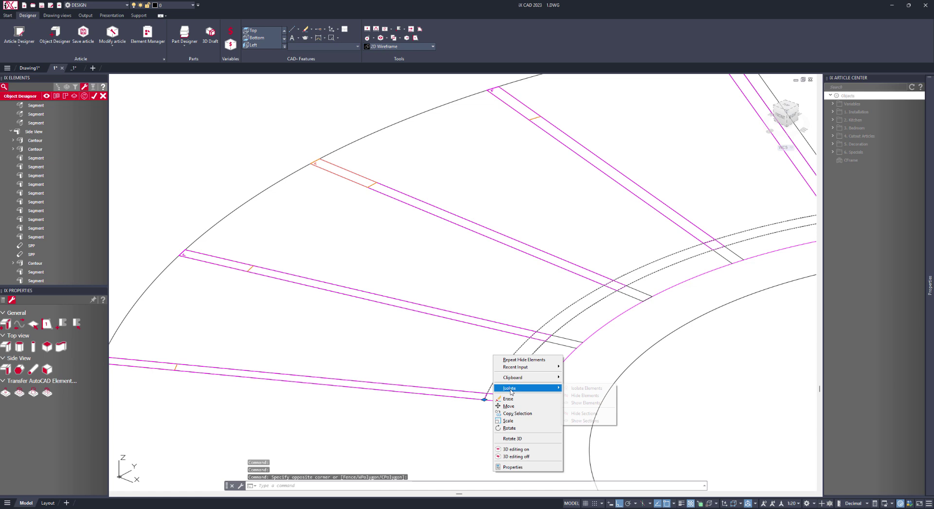
{"action": "left_click", "coordinate": [579, 403]}
{"action": "scroll", "coordinate": [340, 326], "scroll_direction": "down", "scroll_amount": 8}
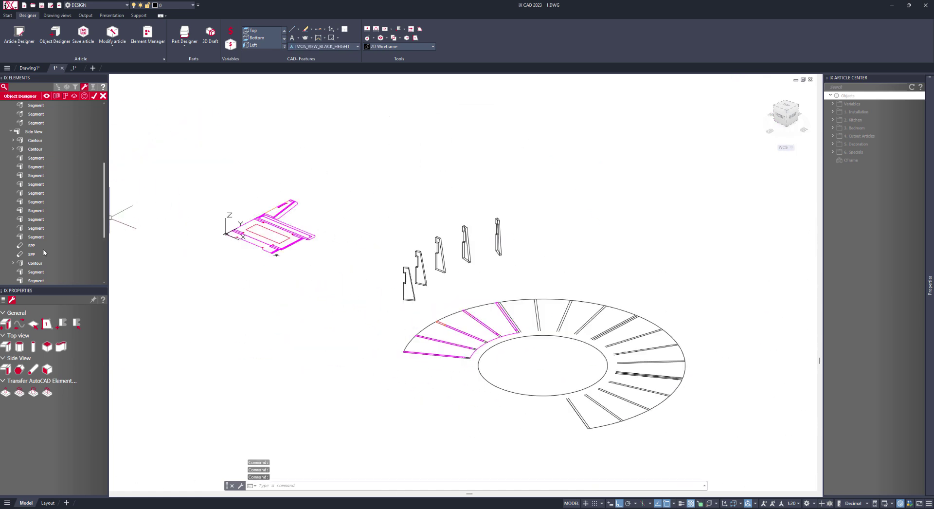
{"action": "left_click", "coordinate": [5, 325]}
Step: Apply the magenta part to the first five radial strip segments to generate upright panels
{"action": "scroll", "coordinate": [263, 222], "scroll_direction": "up", "scroll_amount": 8}
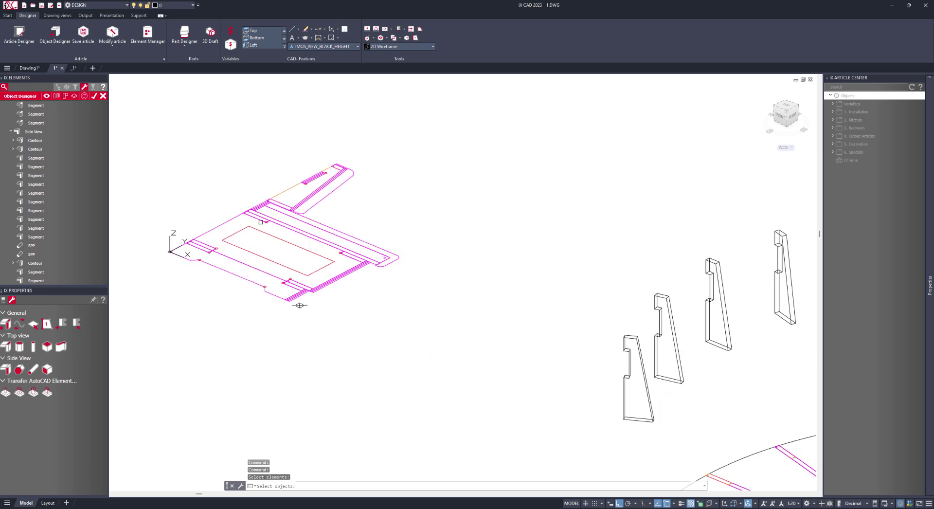
{"action": "left_click", "coordinate": [368, 434]}
{"action": "scroll", "coordinate": [204, 211], "scroll_direction": "down", "scroll_amount": 6}
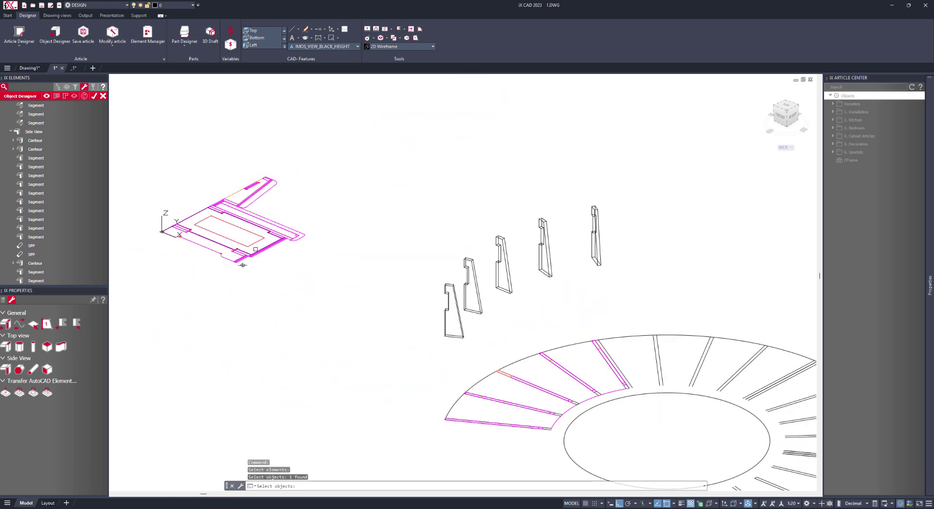
{"action": "scroll", "coordinate": [249, 250], "scroll_direction": "up", "scroll_amount": 5}
{"action": "scroll", "coordinate": [386, 280], "scroll_direction": "down", "scroll_amount": 7}
{"action": "scroll", "coordinate": [490, 327], "scroll_direction": "up", "scroll_amount": 8}
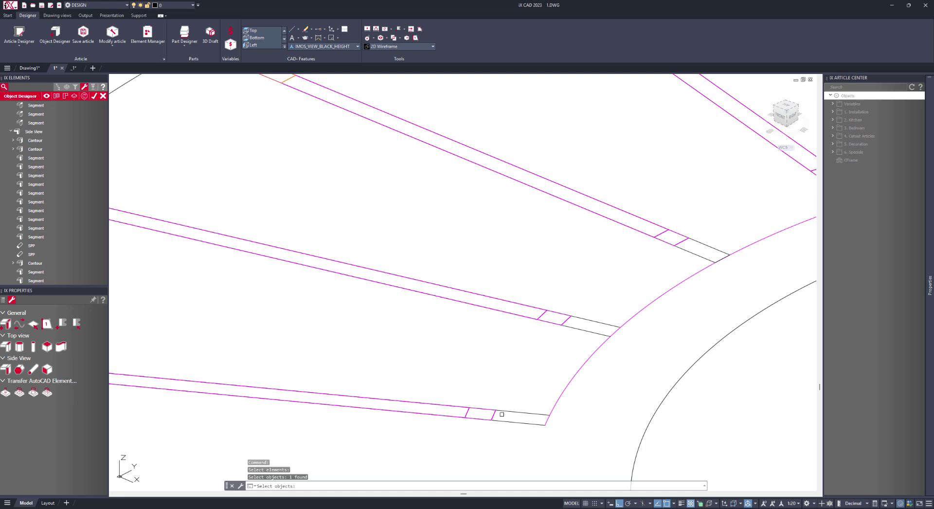
{"action": "left_click", "coordinate": [502, 414]}
{"action": "left_click", "coordinate": [564, 321]}
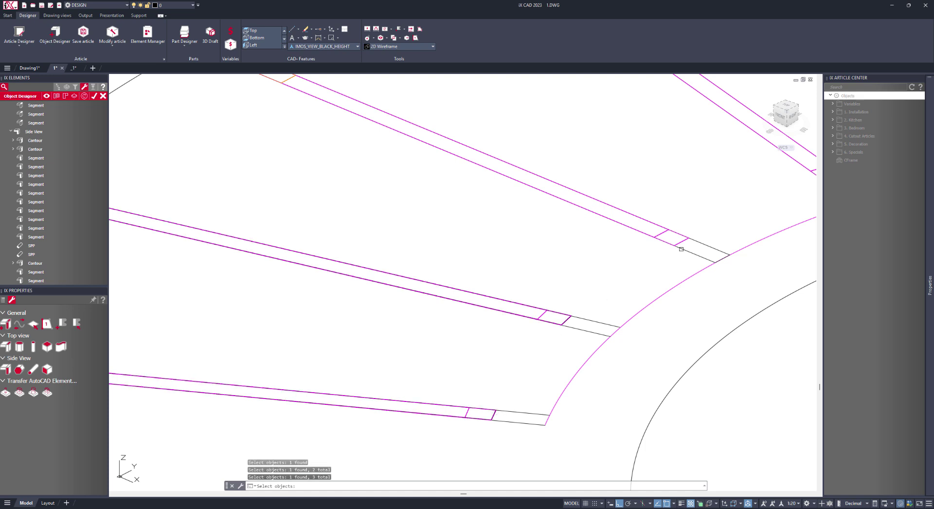
{"action": "left_click", "coordinate": [680, 243]}
{"action": "scroll", "coordinate": [433, 327], "scroll_direction": "down", "scroll_amount": 3}
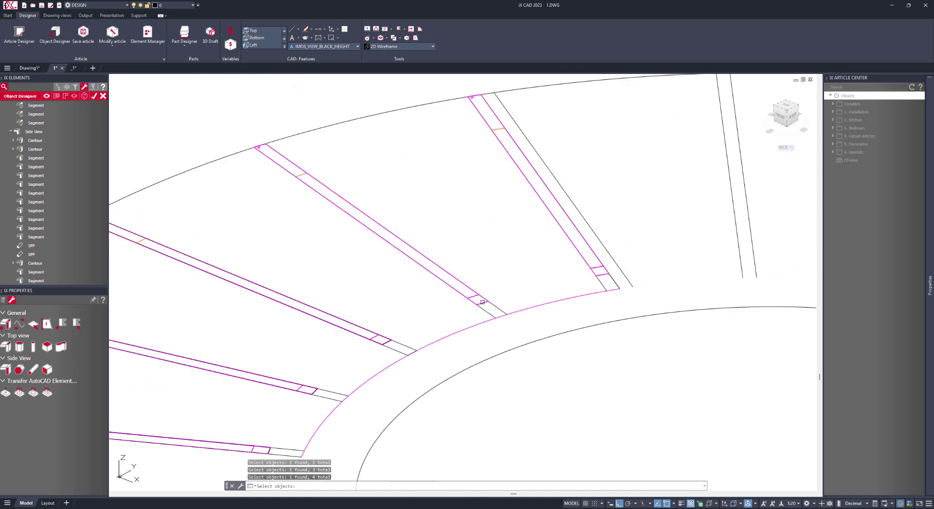
{"action": "left_click", "coordinate": [482, 301]}
{"action": "left_click", "coordinate": [602, 276]}
{"action": "key", "text": "Return"}
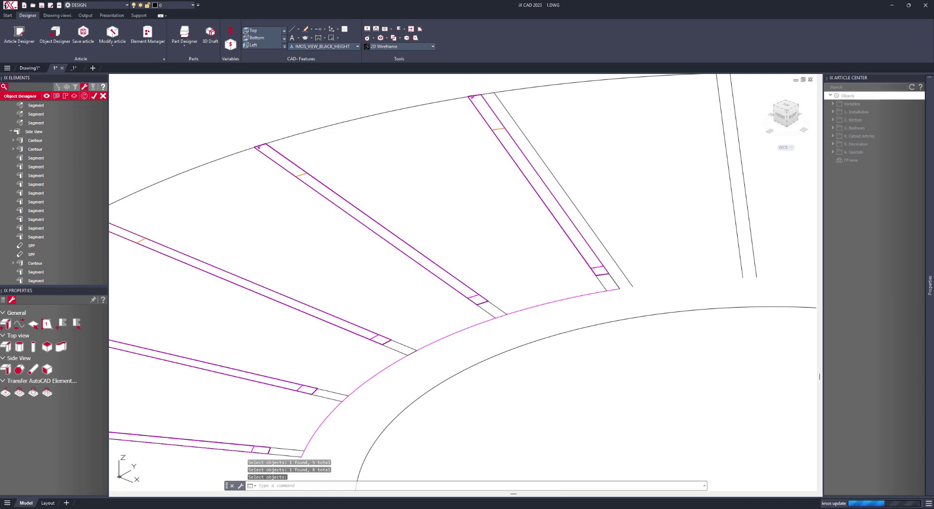
Step: Apply the part again to the next five strip segments, regenerating the frame panels
{"action": "scroll", "coordinate": [377, 295], "scroll_direction": "down", "scroll_amount": 5}
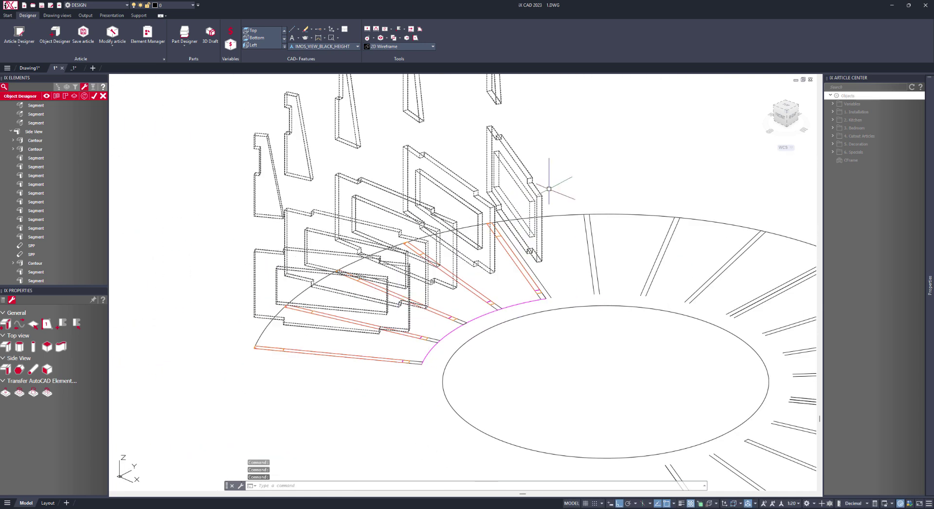
{"action": "scroll", "coordinate": [480, 308], "scroll_direction": "down", "scroll_amount": 3}
{"action": "middle_click_drag", "start_coordinate": [480, 309], "coordinate": [573, 328]}
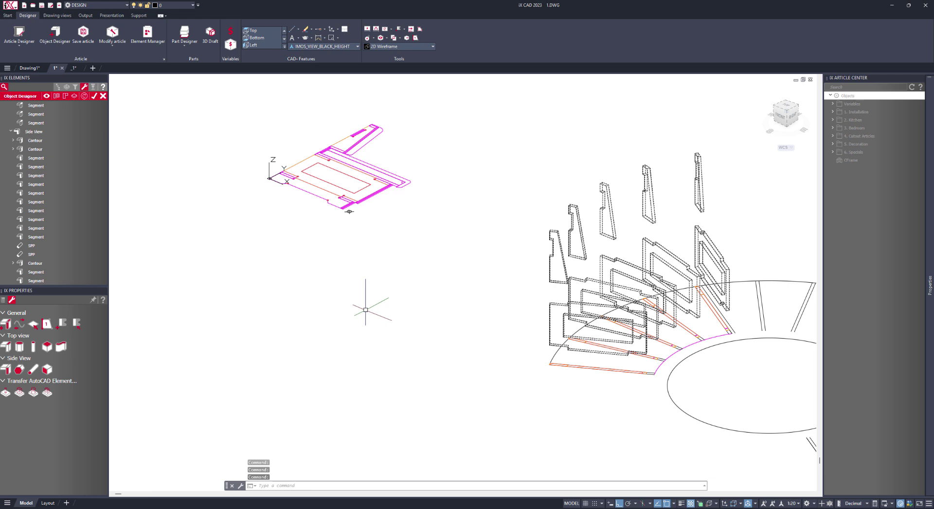
{"action": "scroll", "coordinate": [335, 210], "scroll_direction": "up", "scroll_amount": 2}
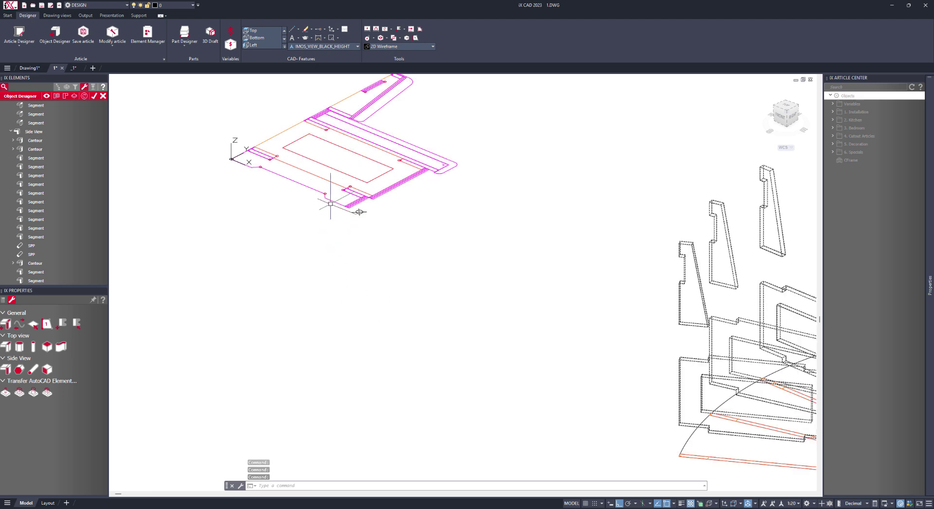
{"action": "left_click", "coordinate": [7, 324]}
{"action": "scroll", "coordinate": [392, 307], "scroll_direction": "up", "scroll_amount": 3}
{"action": "left_click", "coordinate": [547, 399]}
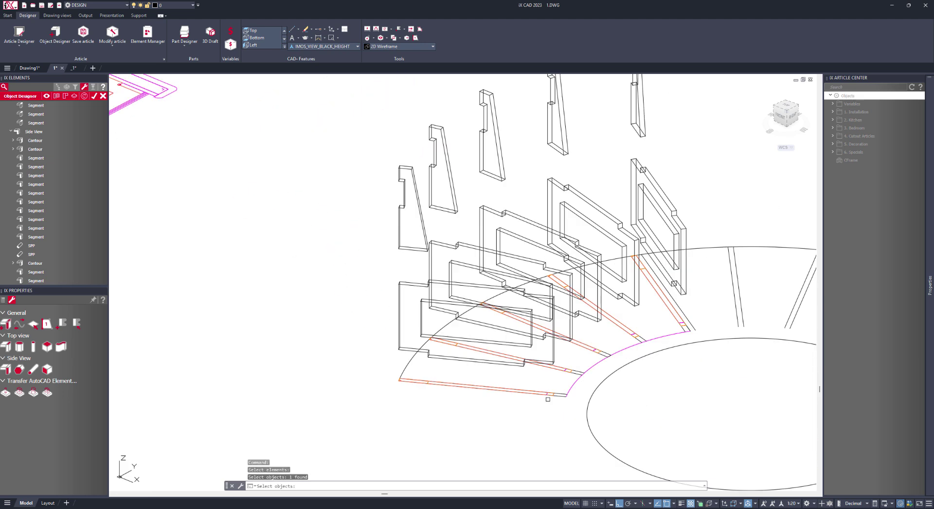
{"action": "scroll", "coordinate": [547, 399], "scroll_direction": "up", "scroll_amount": 3}
{"action": "left_click", "coordinate": [520, 377]}
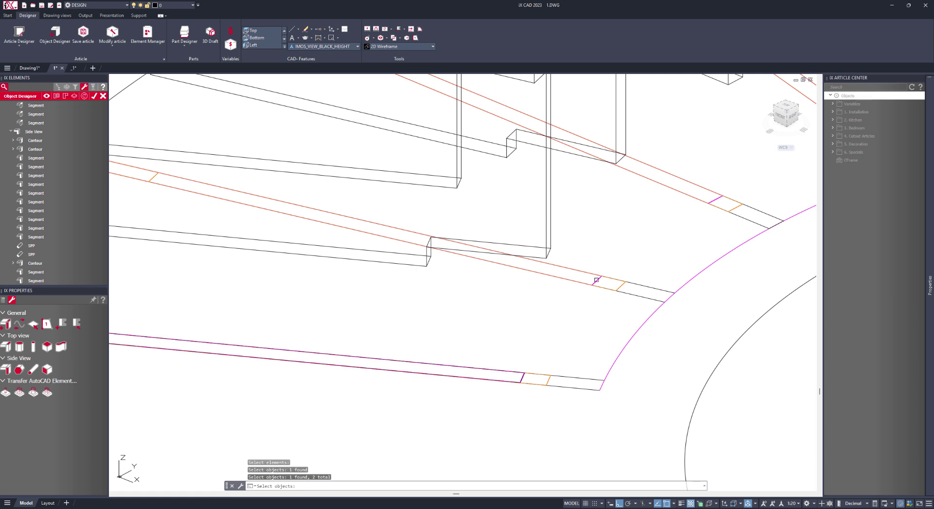
{"action": "left_click", "coordinate": [596, 281]}
{"action": "left_click", "coordinate": [716, 200]}
{"action": "middle_click_drag", "start_coordinate": [716, 200], "coordinate": [362, 350]}
{"action": "scroll", "coordinate": [362, 350], "scroll_direction": "down", "scroll_amount": 2}
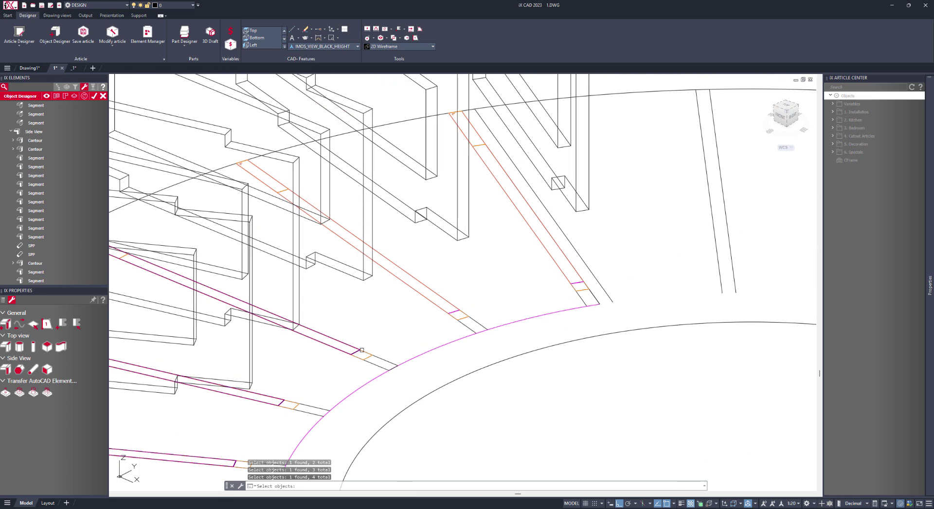
{"action": "left_click", "coordinate": [453, 310]}
{"action": "left_click", "coordinate": [583, 284]}
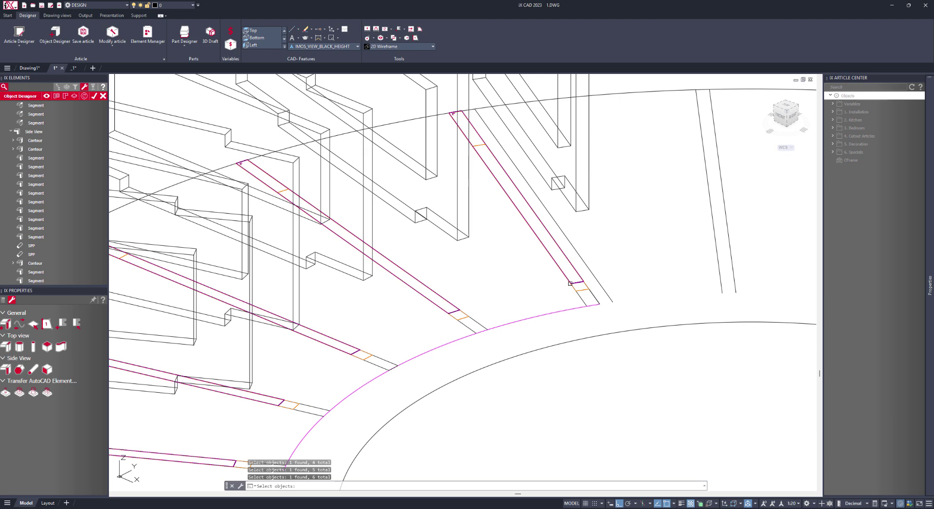
{"action": "key", "text": "Return"}
{"action": "scroll", "coordinate": [367, 350], "scroll_direction": "down", "scroll_amount": 3}
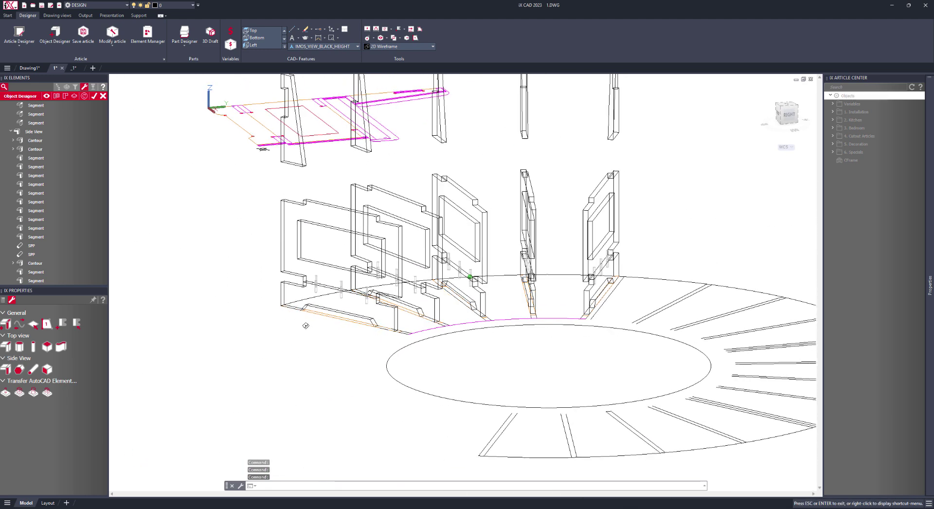
Step: Start the Top view extrusion tool and pick the first four magenta contour lines
{"action": "middle_click_drag", "start_coordinate": [219, 298], "coordinate": [396, 382]}
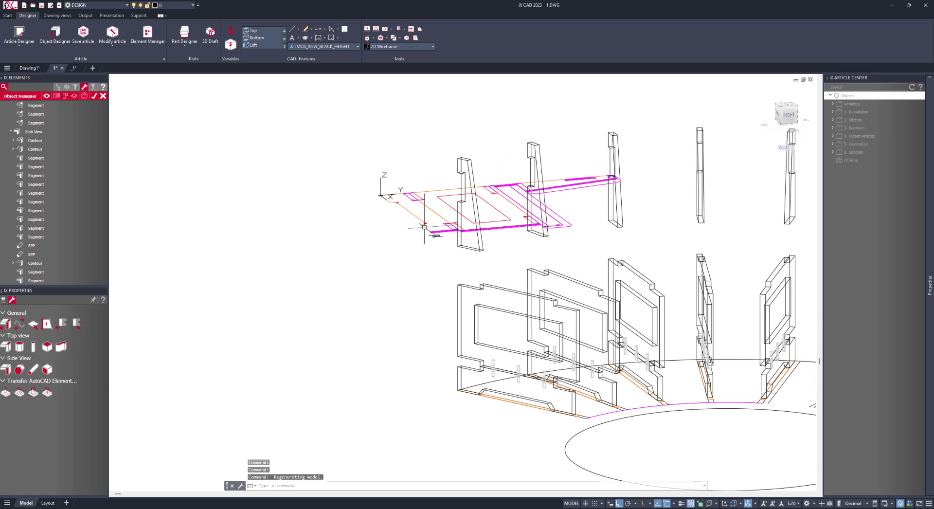
{"action": "scroll", "coordinate": [430, 207], "scroll_direction": "up", "scroll_amount": 2}
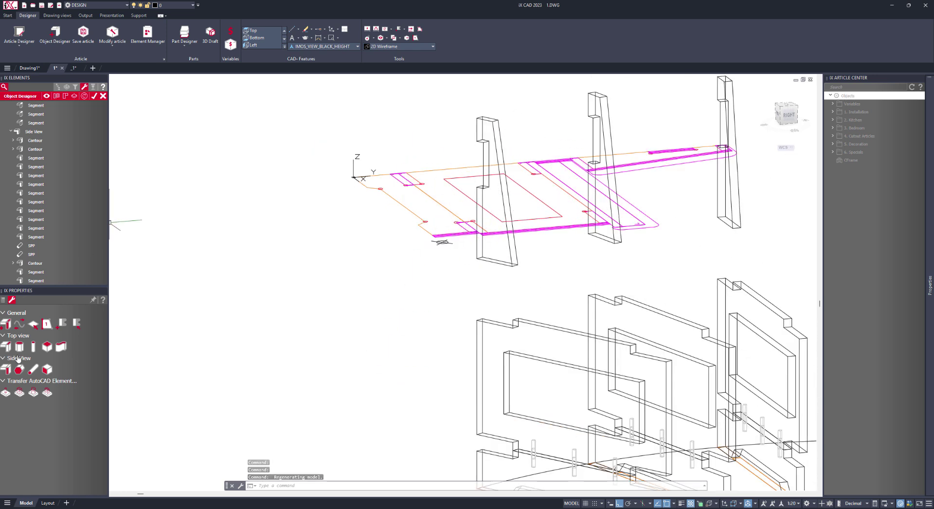
{"action": "left_click", "coordinate": [5, 346]}
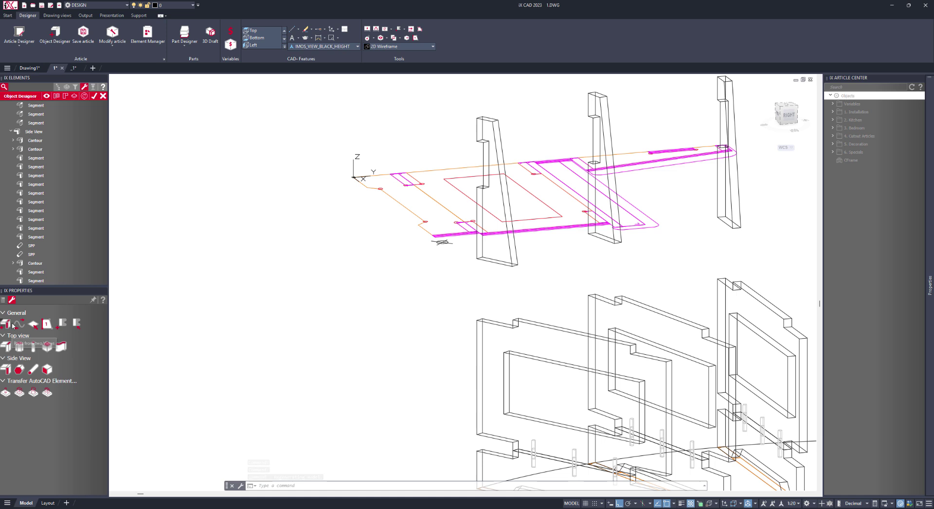
{"action": "scroll", "coordinate": [436, 181], "scroll_direction": "up", "scroll_amount": 5}
{"action": "left_click", "coordinate": [376, 202]}
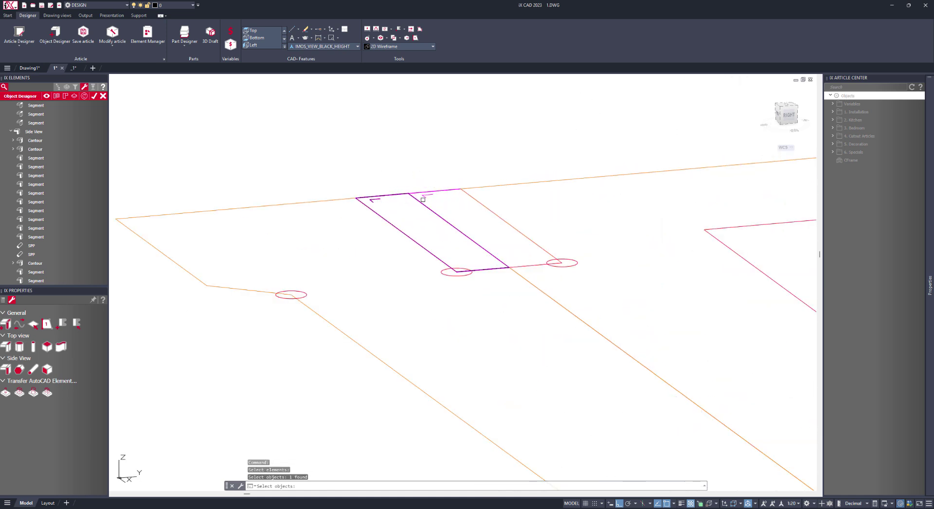
{"action": "left_click", "coordinate": [428, 196]}
{"action": "scroll", "coordinate": [428, 197], "scroll_direction": "down", "scroll_amount": 5}
{"action": "scroll", "coordinate": [517, 250], "scroll_direction": "up", "scroll_amount": 7}
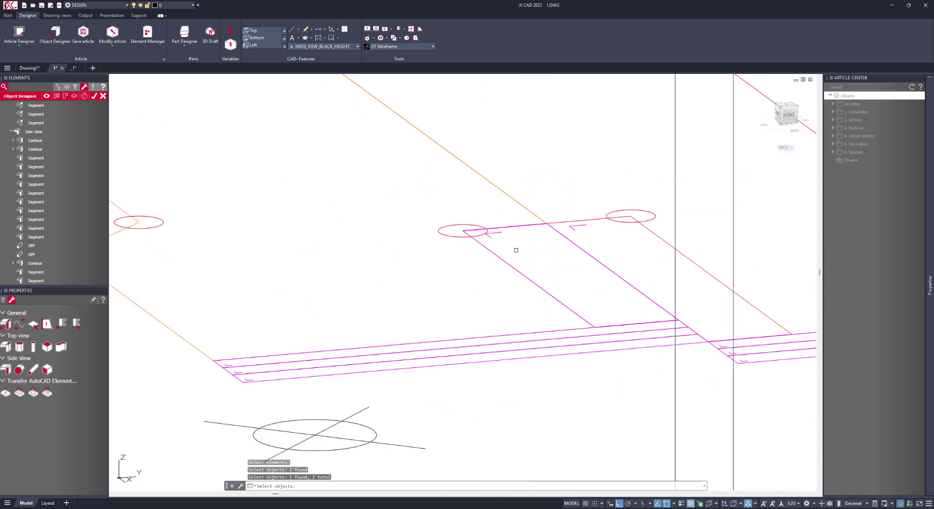
{"action": "left_click", "coordinate": [498, 233]}
{"action": "left_click", "coordinate": [572, 227]}
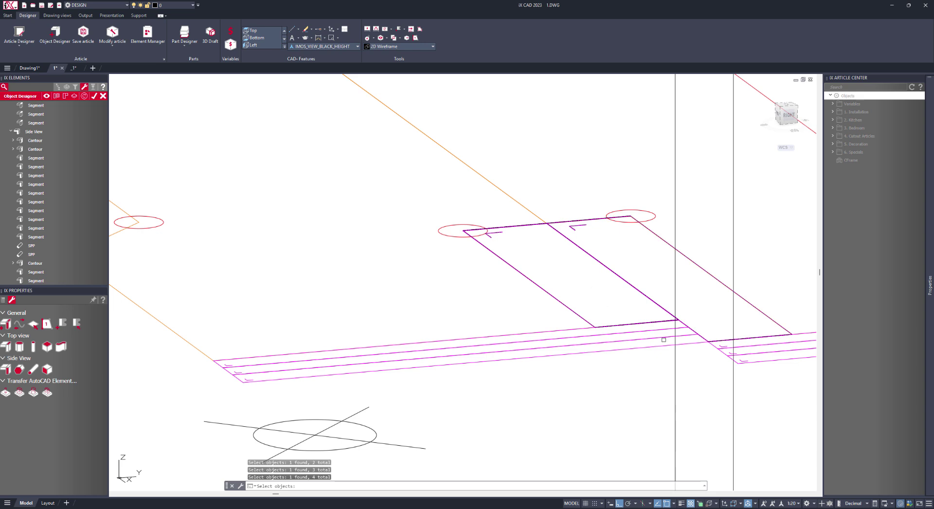
Step: Add the parallel lower contour lines and the orange contours to the path selection
{"action": "scroll", "coordinate": [664, 340], "scroll_direction": "up", "scroll_amount": 2}
{"action": "left_click_drag", "start_coordinate": [658, 341], "coordinate": [614, 305]}
{"action": "middle_click_drag", "start_coordinate": [627, 324], "coordinate": [515, 343]}
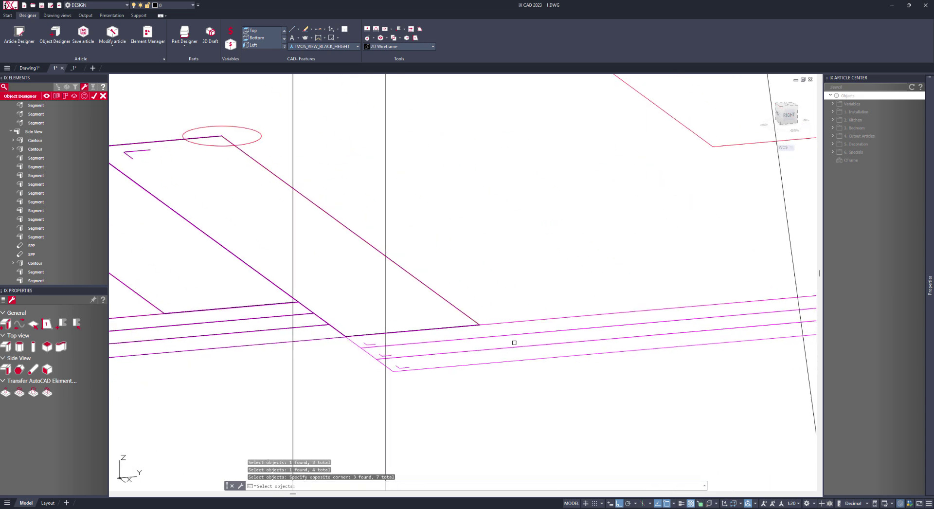
{"action": "left_click_drag", "start_coordinate": [523, 348], "coordinate": [484, 315]}
{"action": "scroll", "coordinate": [357, 344], "scroll_direction": "down", "scroll_amount": 4}
{"action": "scroll", "coordinate": [573, 329], "scroll_direction": "up", "scroll_amount": 4}
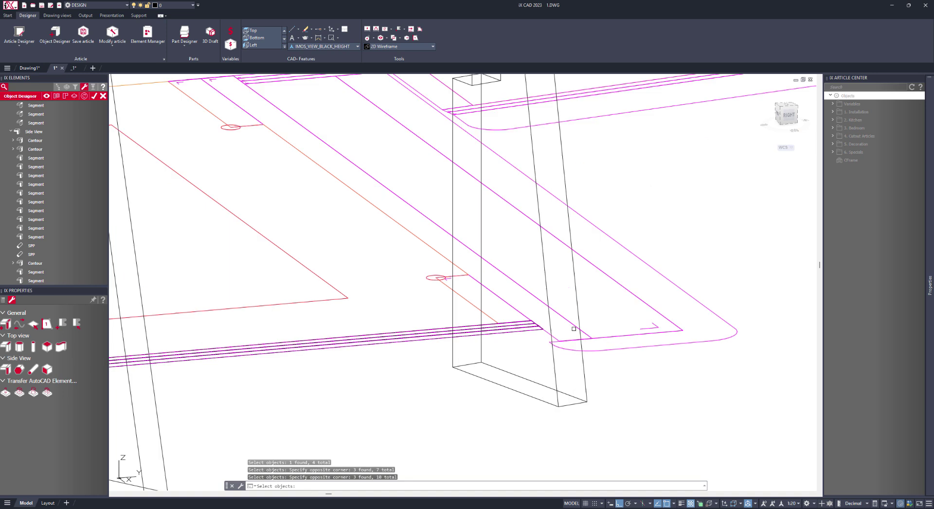
{"action": "scroll", "coordinate": [520, 322], "scroll_direction": "up", "scroll_amount": 3}
{"action": "left_click", "coordinate": [340, 205]}
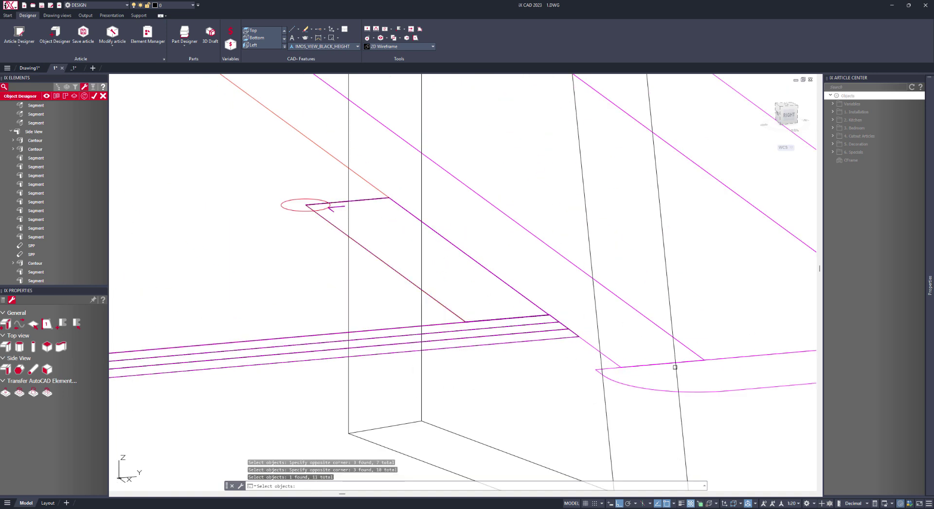
{"action": "left_click_drag", "start_coordinate": [636, 371], "coordinate": [630, 362]}
{"action": "scroll", "coordinate": [630, 363], "scroll_direction": "down", "scroll_amount": 4}
{"action": "scroll", "coordinate": [667, 378], "scroll_direction": "up", "scroll_amount": 4}
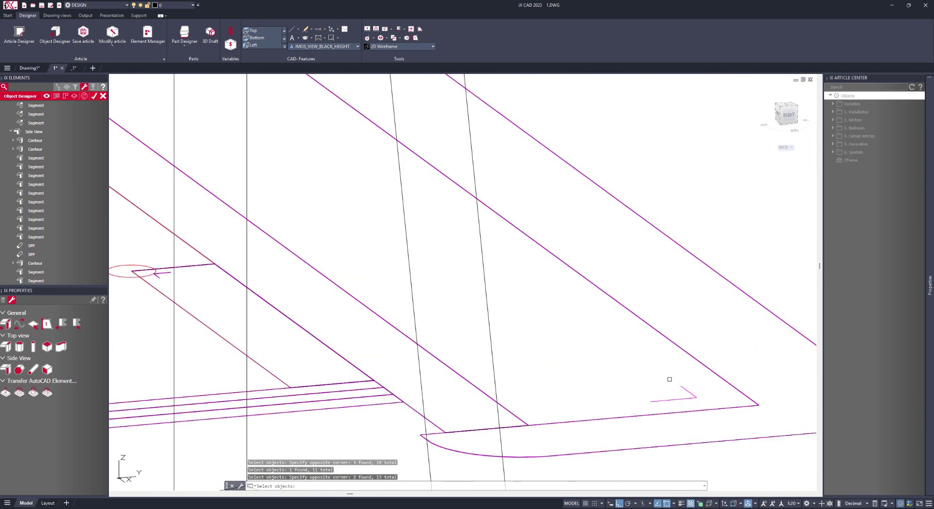
{"action": "left_click", "coordinate": [675, 401]}
{"action": "scroll", "coordinate": [675, 401], "scroll_direction": "down", "scroll_amount": 4}
{"action": "scroll", "coordinate": [493, 304], "scroll_direction": "up", "scroll_amount": 4}
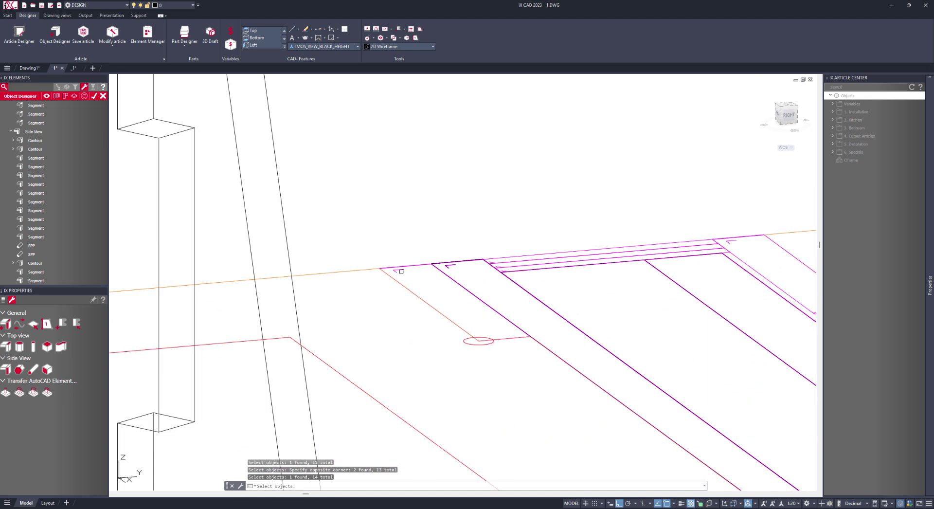
{"action": "left_click", "coordinate": [401, 271]}
Step: Add the remaining contours at the rounded and box corners, then finish the path selection
{"action": "scroll", "coordinate": [509, 269], "scroll_direction": "up", "scroll_amount": 5}
{"action": "left_click_drag", "start_coordinate": [509, 275], "coordinate": [489, 234]}
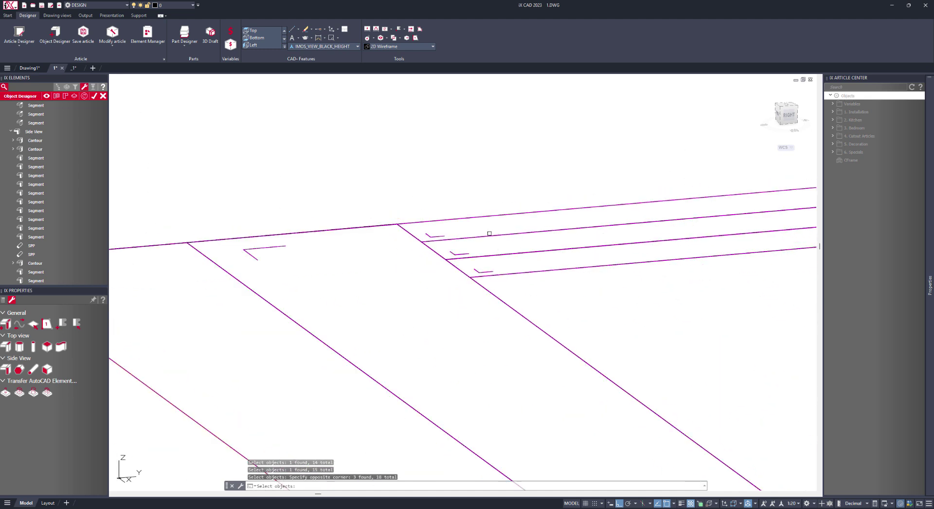
{"action": "scroll", "coordinate": [244, 256], "scroll_direction": "down", "scroll_amount": 4}
{"action": "scroll", "coordinate": [372, 317], "scroll_direction": "up", "scroll_amount": 4}
{"action": "left_click_drag", "start_coordinate": [333, 336], "coordinate": [310, 287]}
{"action": "scroll", "coordinate": [285, 271], "scroll_direction": "down", "scroll_amount": 4}
{"action": "scroll", "coordinate": [204, 233], "scroll_direction": "up", "scroll_amount": 4}
{"action": "left_click", "coordinate": [204, 222]}
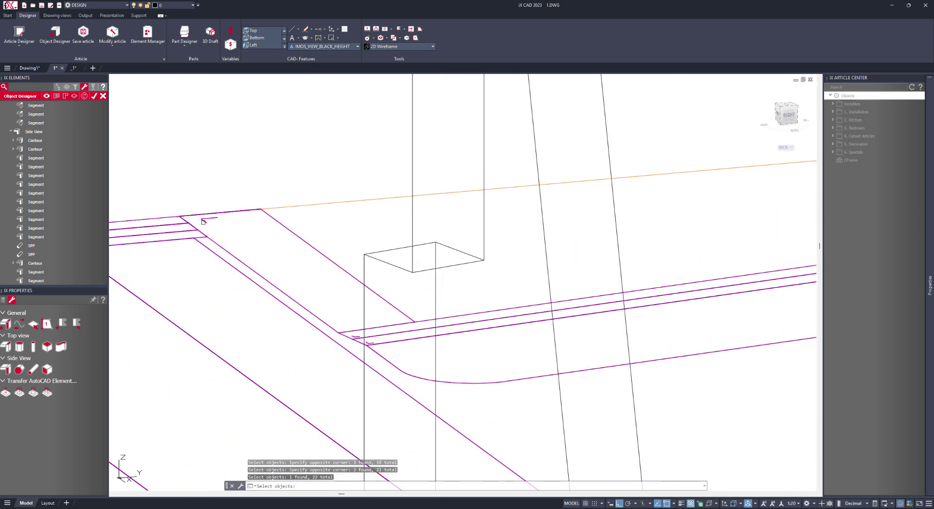
{"action": "scroll", "coordinate": [203, 221], "scroll_direction": "down", "scroll_amount": 4}
{"action": "scroll", "coordinate": [407, 198], "scroll_direction": "up", "scroll_amount": 8}
{"action": "left_click", "coordinate": [371, 282]}
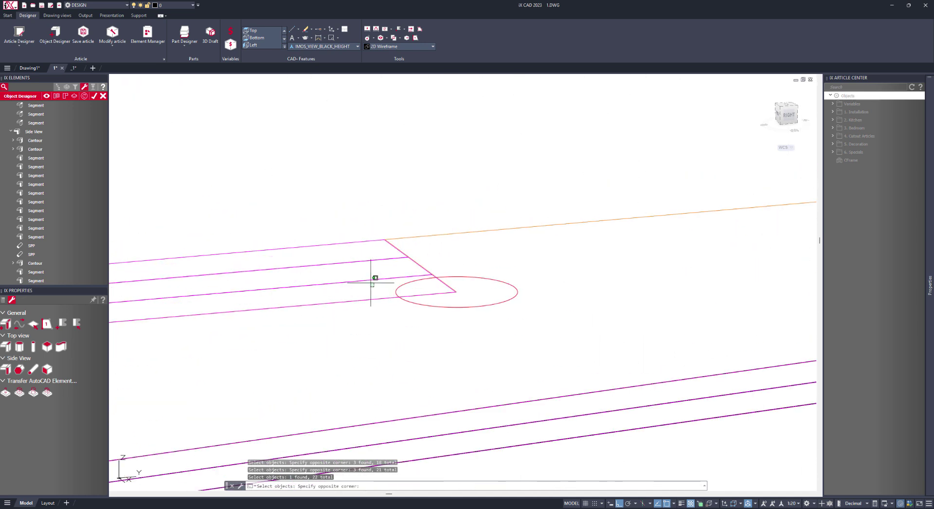
{"action": "left_click", "coordinate": [352, 256]}
{"action": "scroll", "coordinate": [352, 257], "scroll_direction": "down", "scroll_amount": 4}
{"action": "scroll", "coordinate": [548, 245], "scroll_direction": "up", "scroll_amount": 4}
{"action": "left_click", "coordinate": [464, 237]}
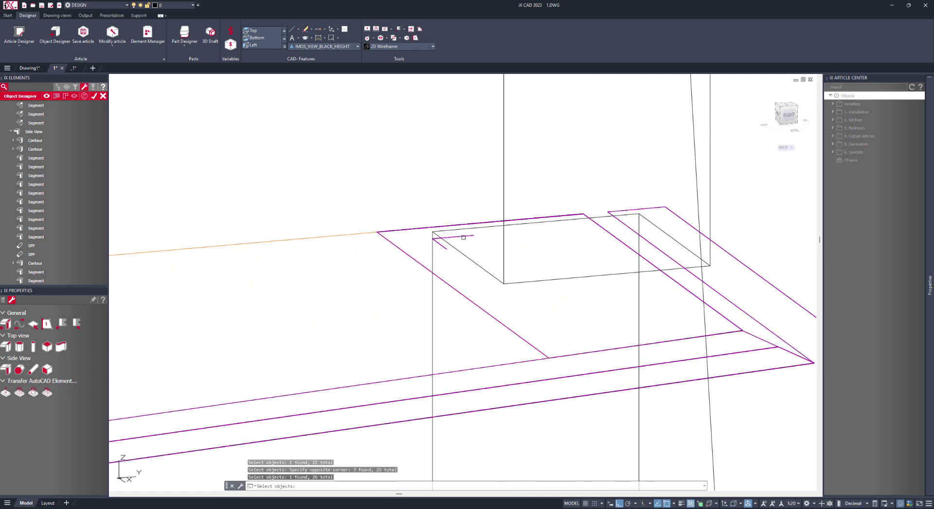
{"action": "scroll", "coordinate": [464, 237], "scroll_direction": "down", "scroll_amount": 6}
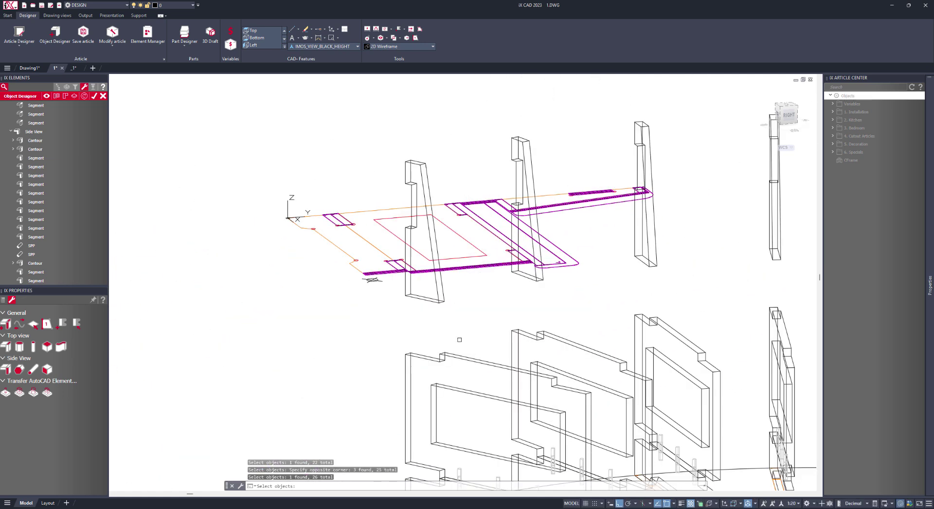
{"action": "scroll", "coordinate": [459, 340], "scroll_direction": "up", "scroll_amount": 4}
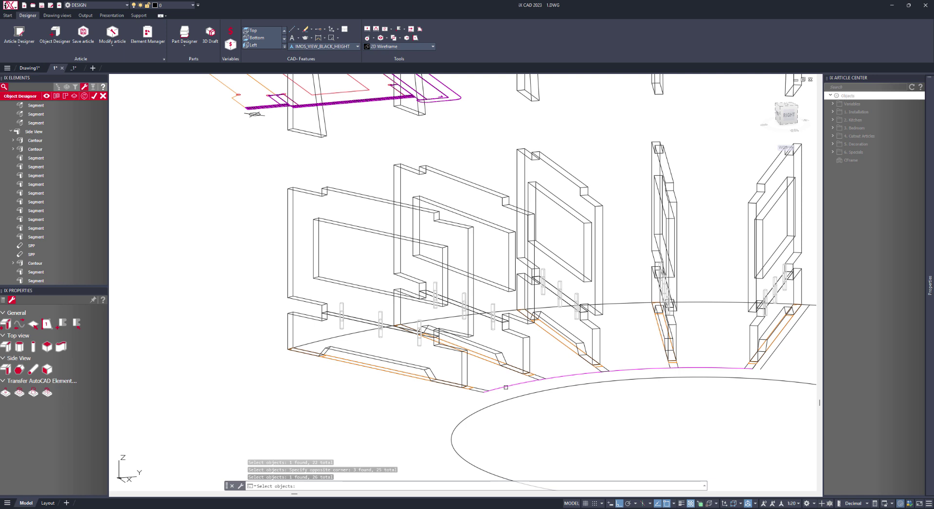
{"action": "left_click", "coordinate": [506, 387]}
{"action": "key", "text": "Return"}
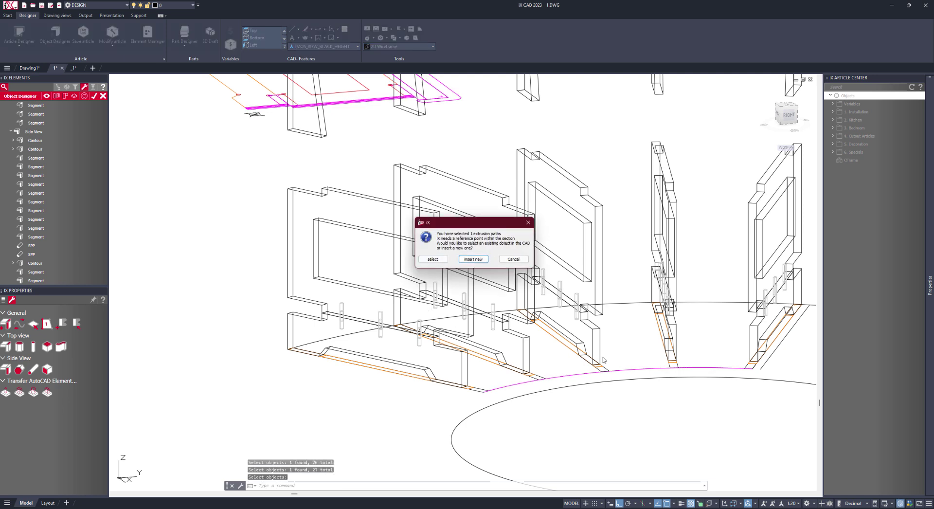
Step: Insert a new reference point on the section's crosshair marker, then zoom out to the whole bench
{"action": "left_click", "coordinate": [469, 260]}
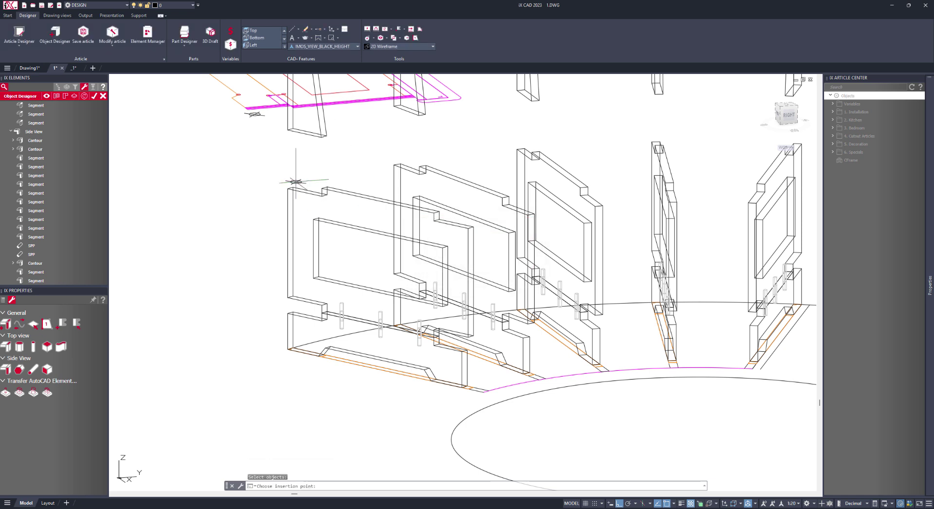
{"action": "scroll", "coordinate": [255, 110], "scroll_direction": "up", "scroll_amount": 8}
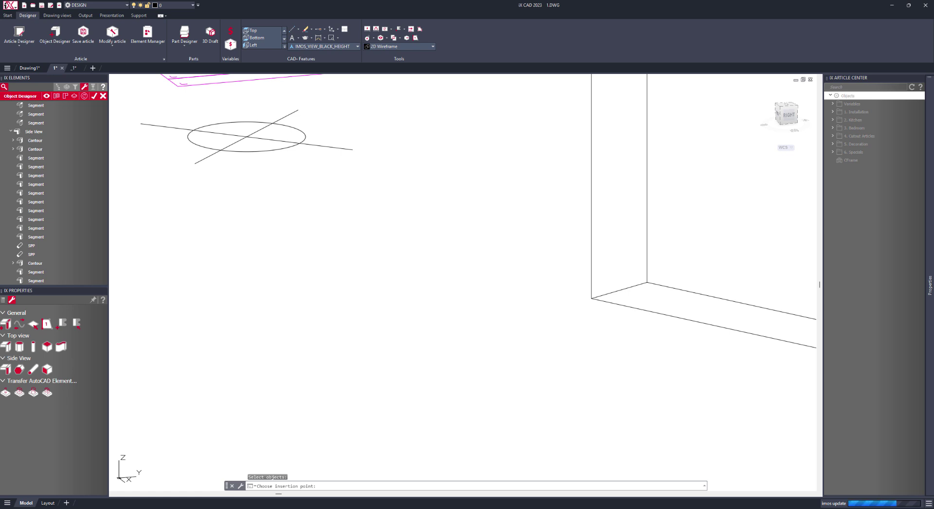
{"action": "left_click", "coordinate": [247, 136]}
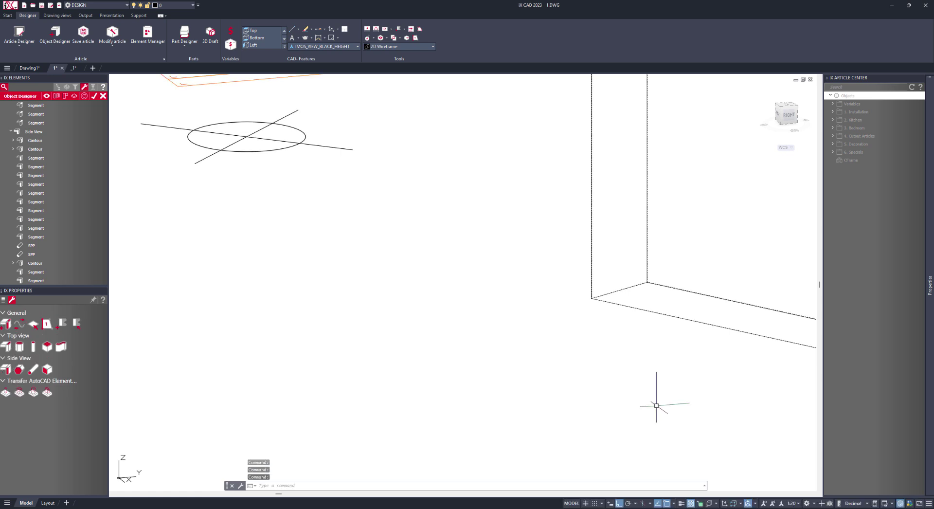
{"action": "scroll", "coordinate": [657, 396], "scroll_direction": "down", "scroll_amount": 5}
{"action": "middle_click_drag", "start_coordinate": [611, 370], "coordinate": [333, 272]}
{"action": "scroll", "coordinate": [355, 292], "scroll_direction": "down", "scroll_amount": 4}
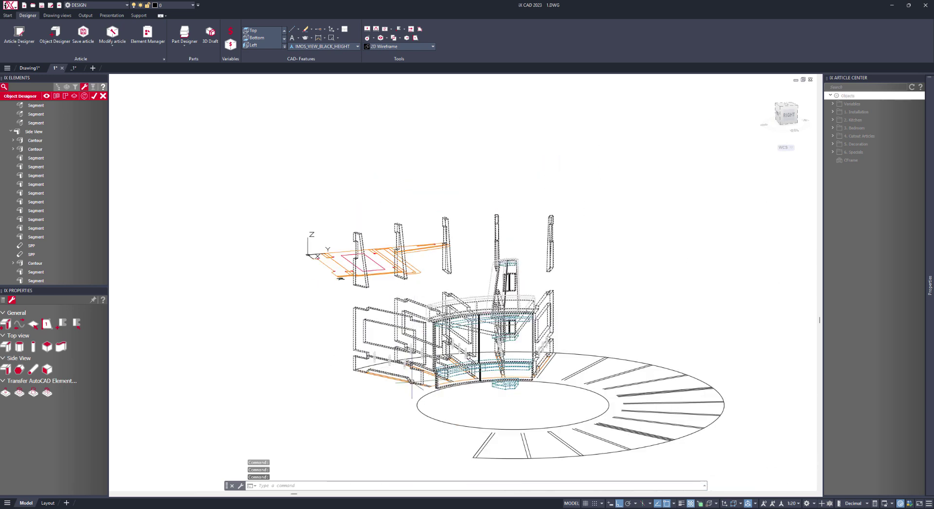
Step: Orbit to a front-right view of the curved extrusions and cancel path reversal, leaving directions unchanged
{"action": "middle_click_drag", "start_coordinate": [448, 400], "coordinate": [176, 332], "text": "shift"}
{"action": "scroll", "coordinate": [623, 387], "scroll_direction": "up", "scroll_amount": 3}
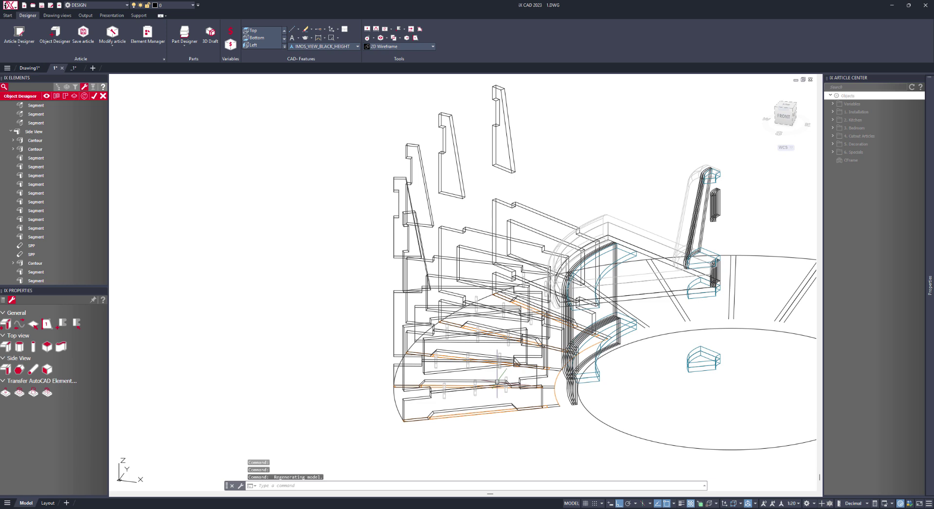
{"action": "middle_click_drag", "start_coordinate": [594, 399], "coordinate": [110, 310], "text": "shift"}
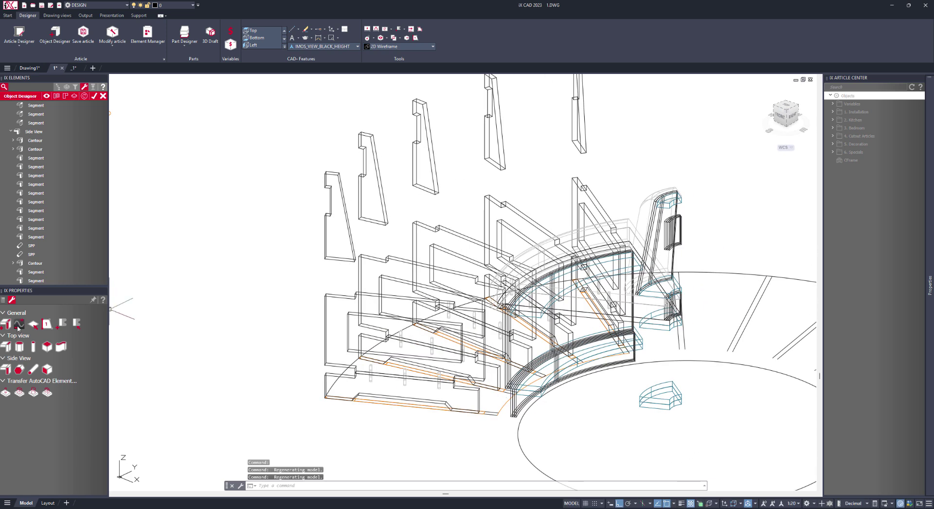
{"action": "left_click", "coordinate": [18, 325]}
{"action": "scroll", "coordinate": [497, 389], "scroll_direction": "up", "scroll_amount": 5}
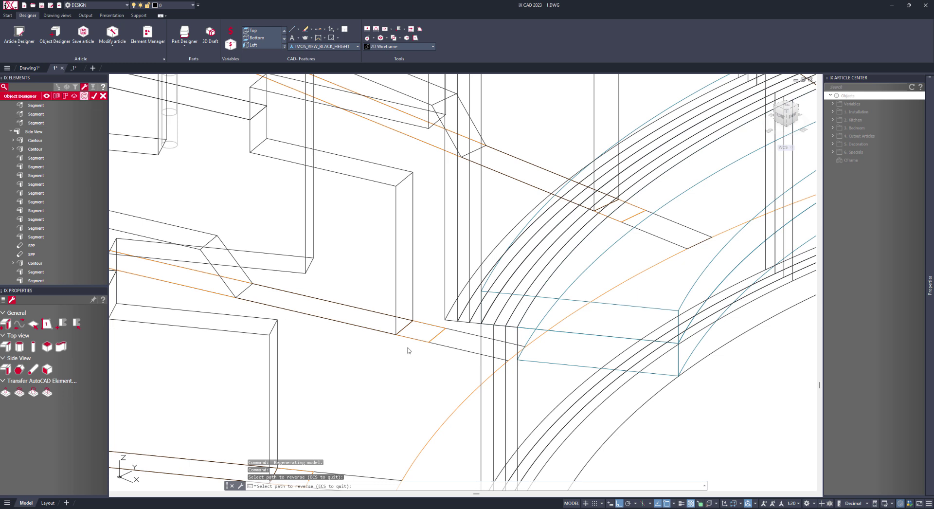
{"action": "key", "text": "Escape"}
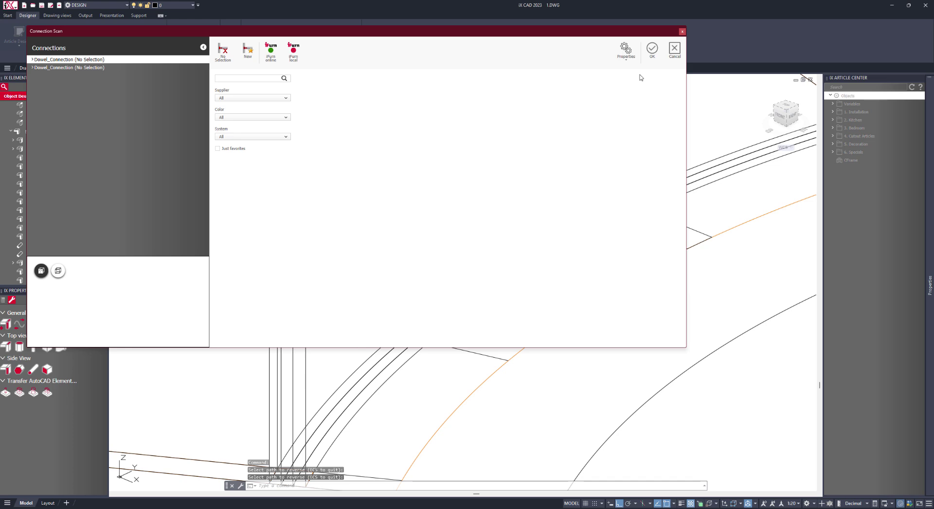
Step: Switch the display to the Realistic visual style and centre the shaded bench in view
{"action": "scroll", "coordinate": [315, 293], "scroll_direction": "down", "scroll_amount": 6}
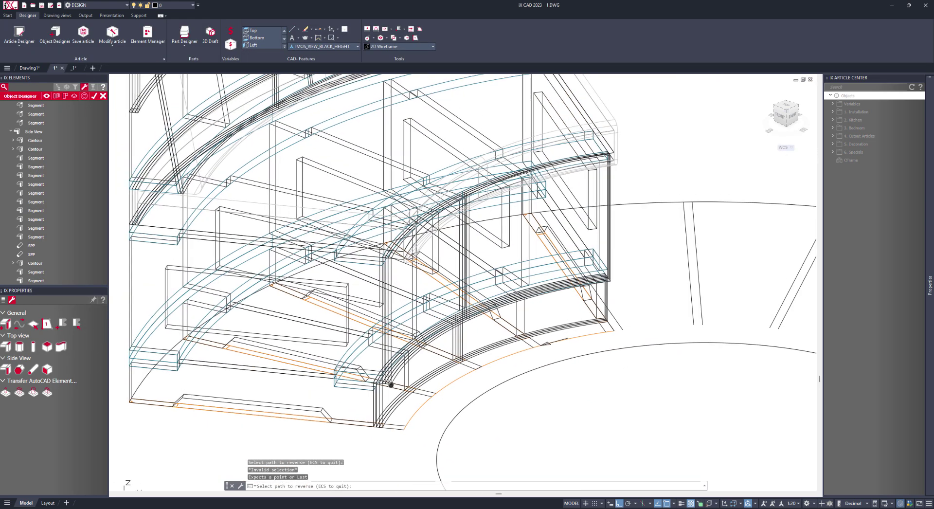
{"action": "left_click", "coordinate": [405, 47]}
{"action": "key", "text": "Escape"}
{"action": "key", "text": "Escape"}
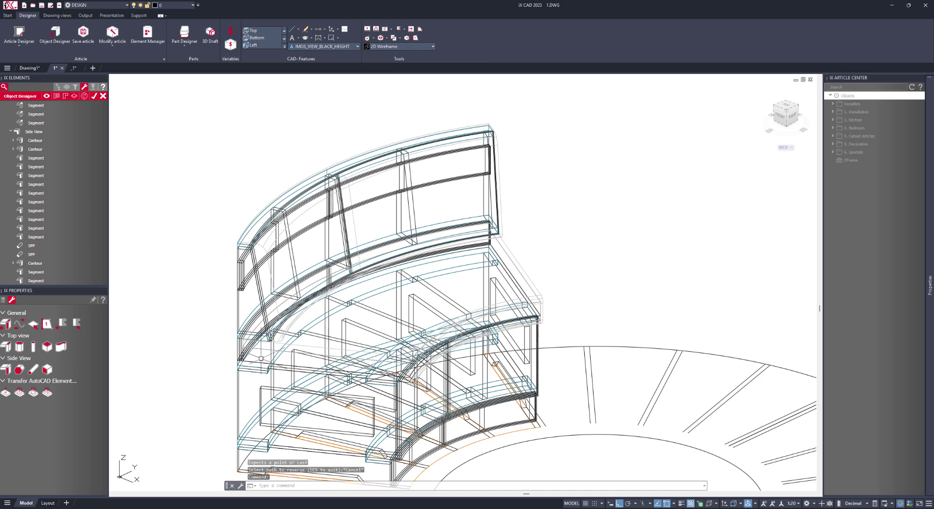
{"action": "left_click", "coordinate": [391, 46]}
{"action": "left_click", "coordinate": [413, 90]}
{"action": "mouse_move", "coordinate": [218, 298]}
{"action": "middle_mouse_down"}
{"action": "mouse_move", "coordinate": [229, 277]}
{"action": "mouse_move", "coordinate": [189, 279]}
{"action": "mouse_move", "coordinate": [246, 313]}
{"action": "mouse_move", "coordinate": [624, 330]}
{"action": "mouse_move", "coordinate": [363, 191]}
{"action": "middle_mouse_up"}
Step: Zoom in on the side panel and seat edge, then confirm the Connection Scan with OK
{"action": "scroll", "coordinate": [363, 192], "scroll_direction": "up", "scroll_amount": 2}
{"action": "scroll", "coordinate": [363, 191], "scroll_direction": "up", "scroll_amount": 4}
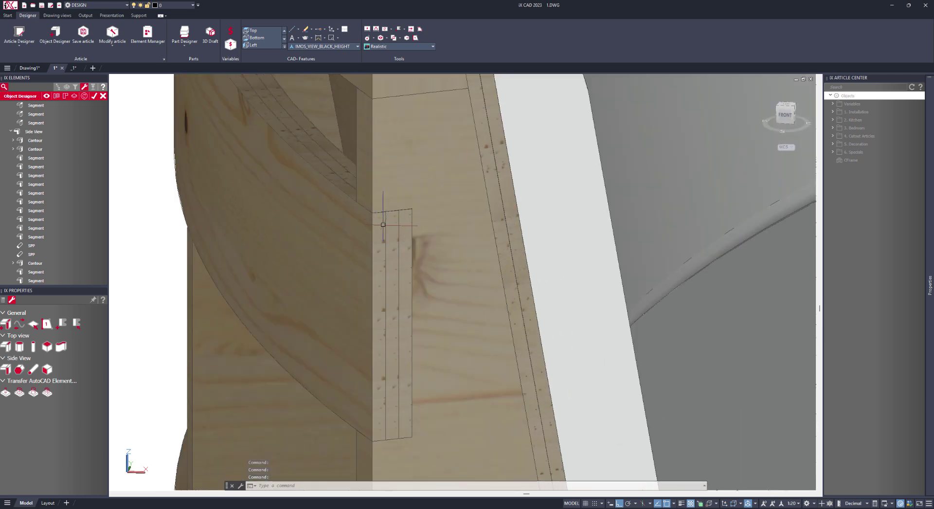
{"action": "scroll", "coordinate": [383, 225], "scroll_direction": "down", "scroll_amount": 3}
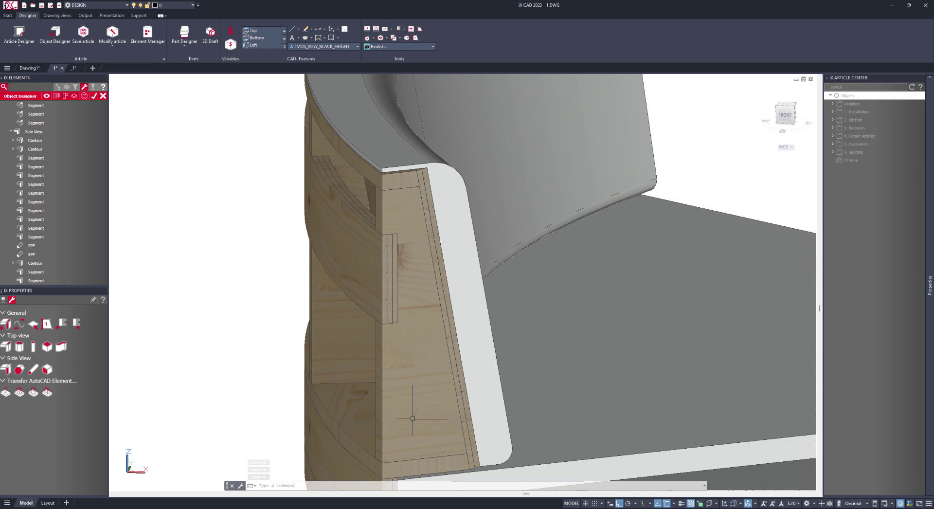
{"action": "scroll", "coordinate": [198, 169], "scroll_direction": "down", "scroll_amount": 3}
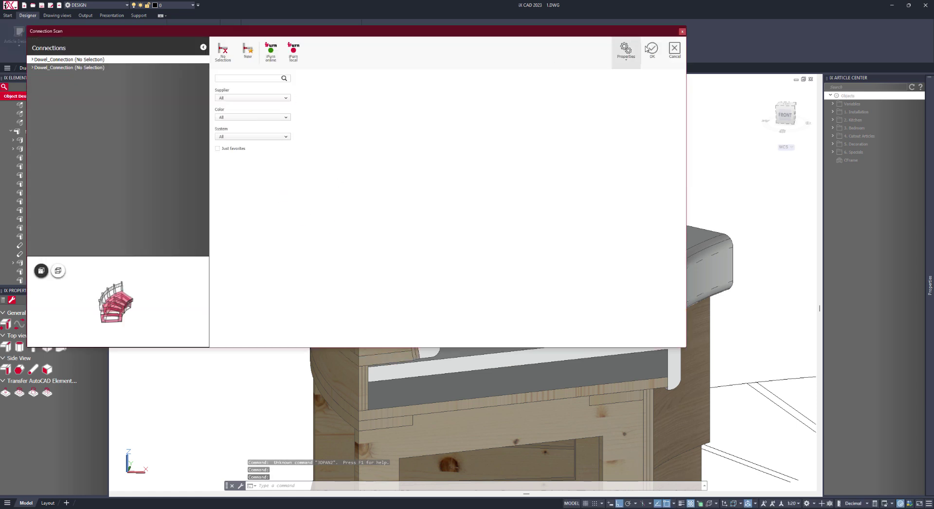
{"action": "left_click", "coordinate": [651, 49]}
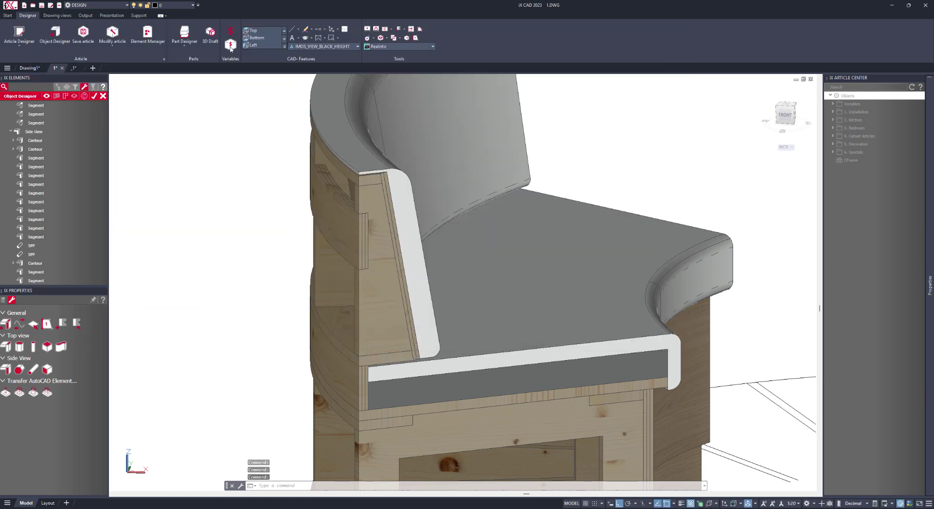
{"action": "left_click", "coordinate": [7, 15]}
{"action": "left_click", "coordinate": [269, 35]}
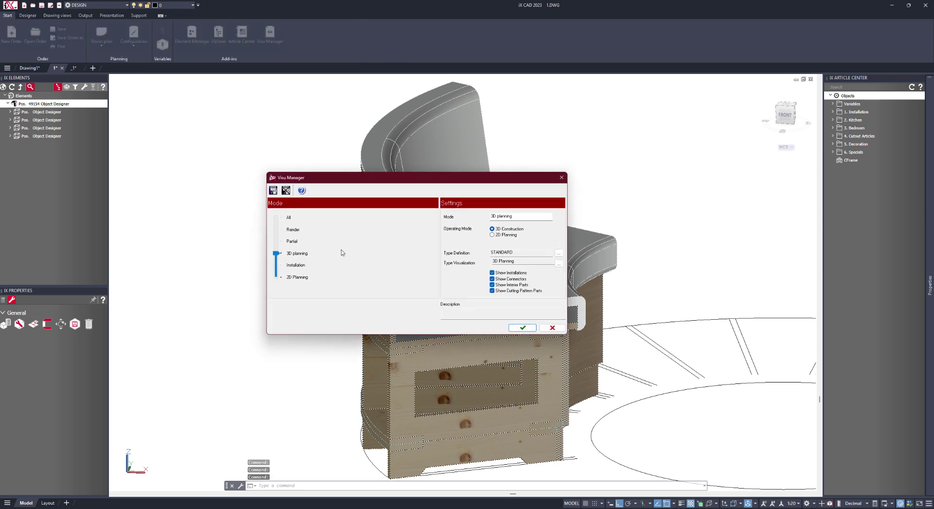
{"action": "left_click", "coordinate": [524, 328]}
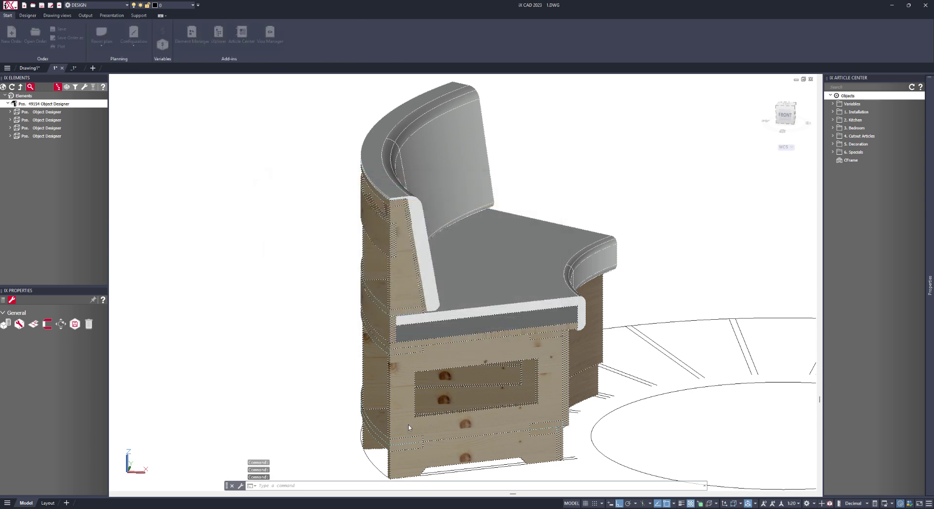
{"action": "scroll", "coordinate": [398, 248], "scroll_direction": "up", "scroll_amount": 10}
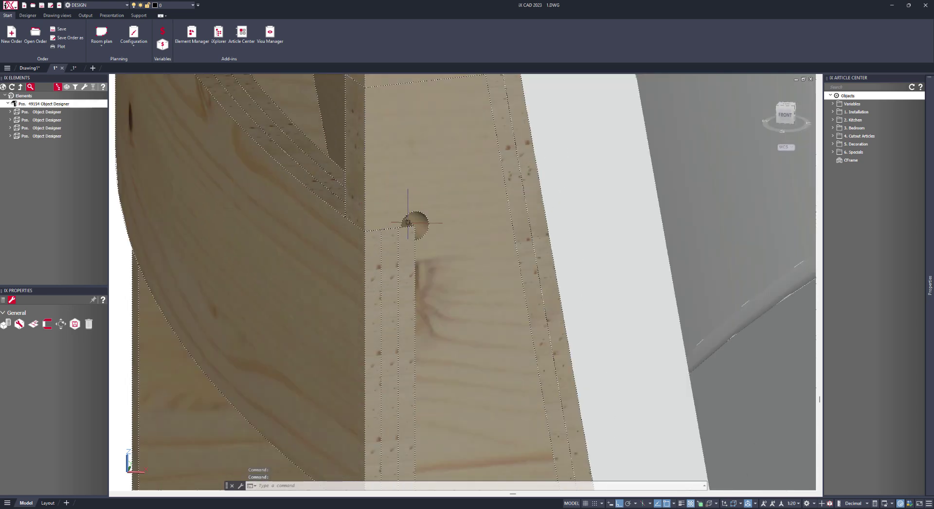
{"action": "scroll", "coordinate": [435, 252], "scroll_direction": "down", "scroll_amount": 10}
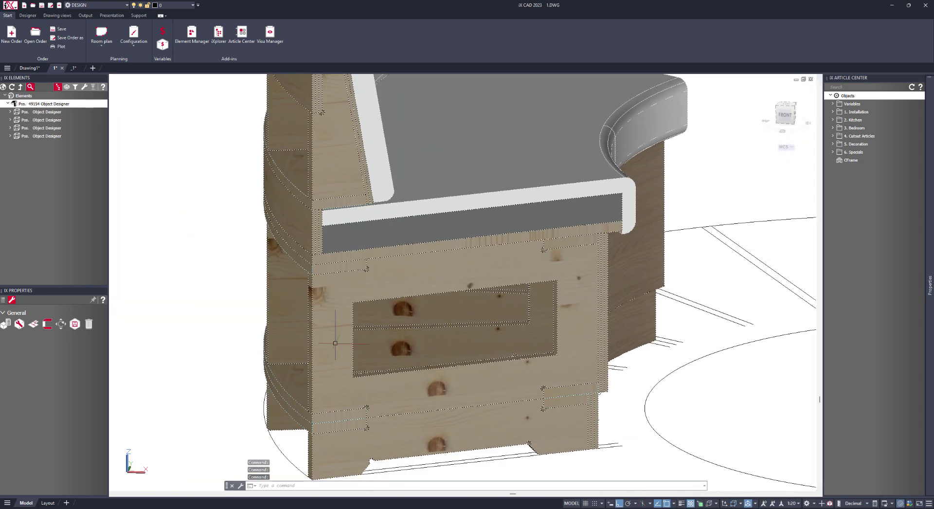
{"action": "middle_click_drag", "start_coordinate": [375, 398], "coordinate": [319, 326]}
{"action": "scroll", "coordinate": [320, 326], "scroll_direction": "down", "scroll_amount": 3}
{"action": "middle_click_drag", "start_coordinate": [376, 359], "coordinate": [480, 365]}
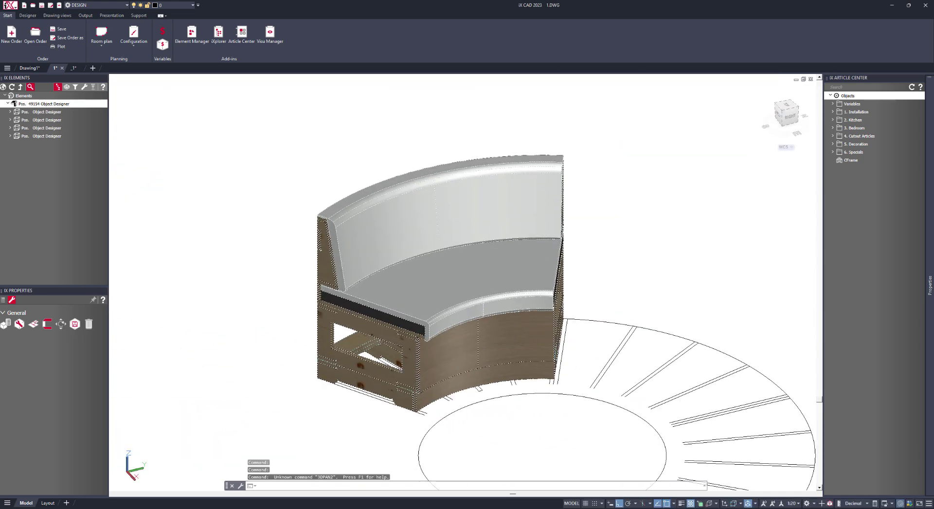
Step: In Save Order as, set the Document Manager set to DM_iX_Scout_full
{"action": "left_click", "coordinate": [68, 38]}
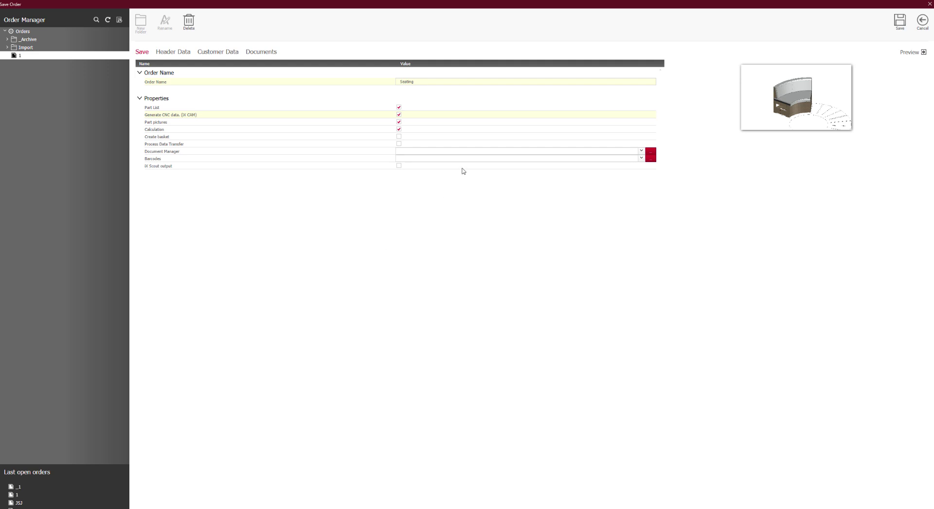
{"action": "left_click", "coordinate": [511, 152]}
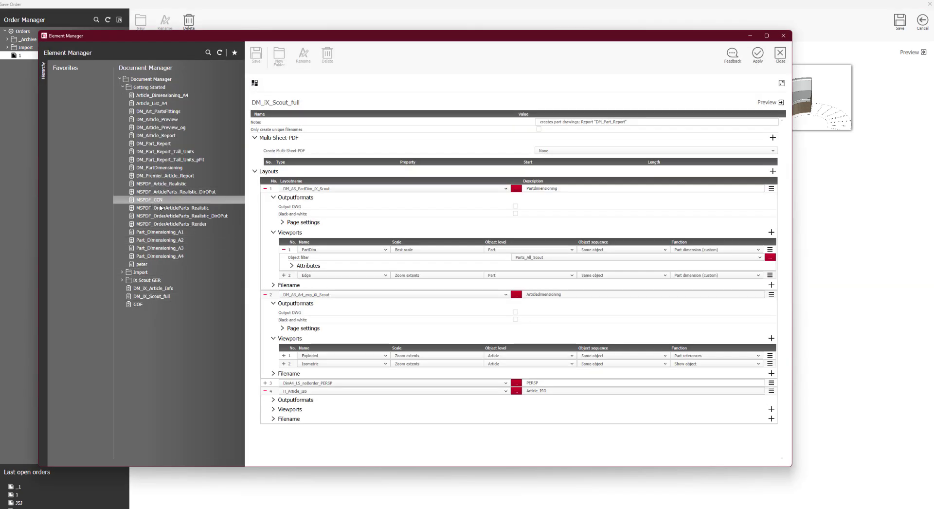
{"action": "left_click", "coordinate": [152, 297]}
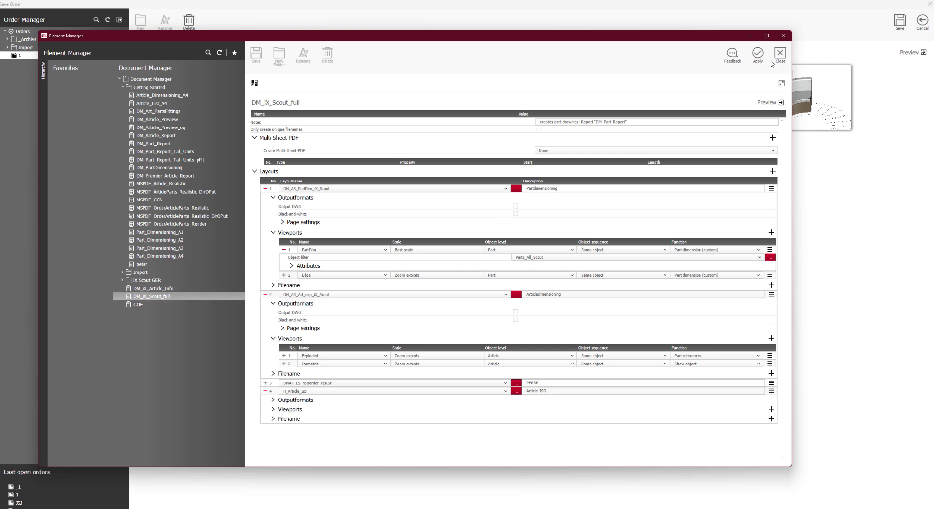
{"action": "left_click", "coordinate": [755, 54]}
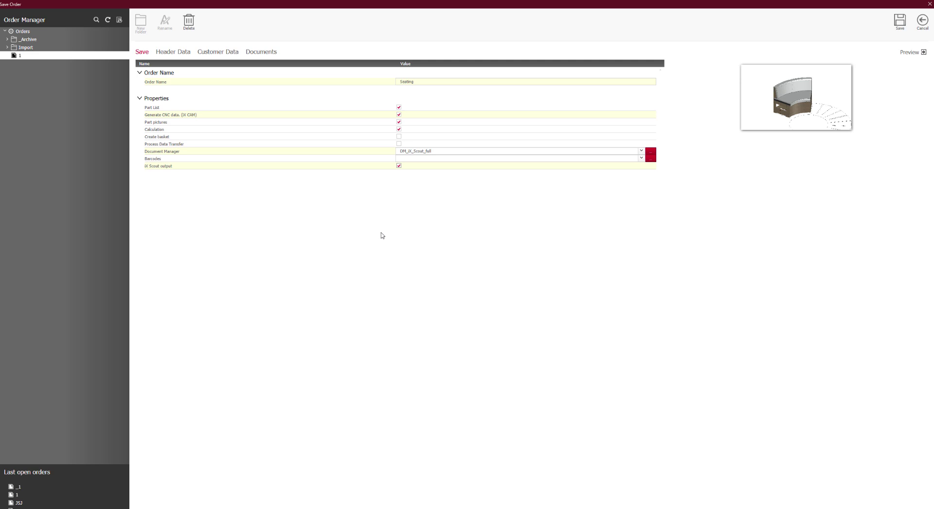
Step: Choose iX_Scout_Sample barcodes and save, overwriting the existing Seating order
{"action": "left_click", "coordinate": [641, 158]}
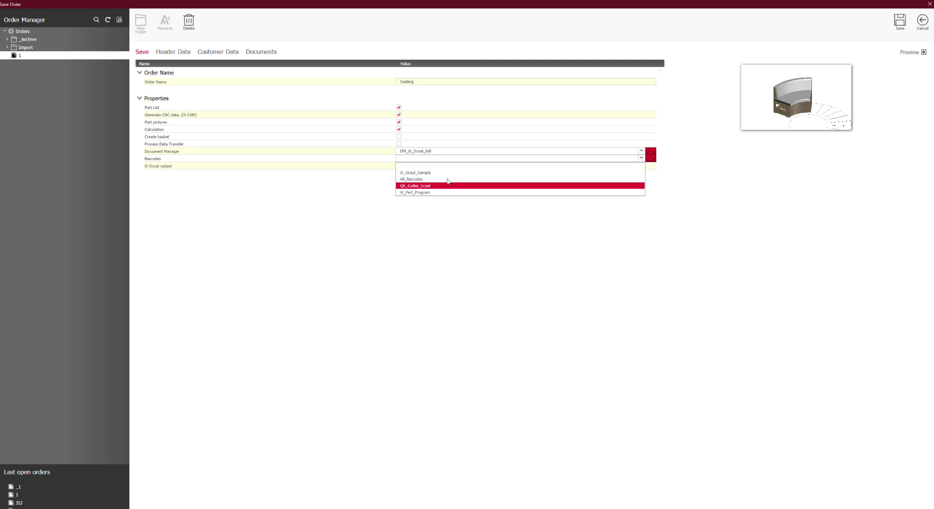
{"action": "left_click", "coordinate": [446, 174]}
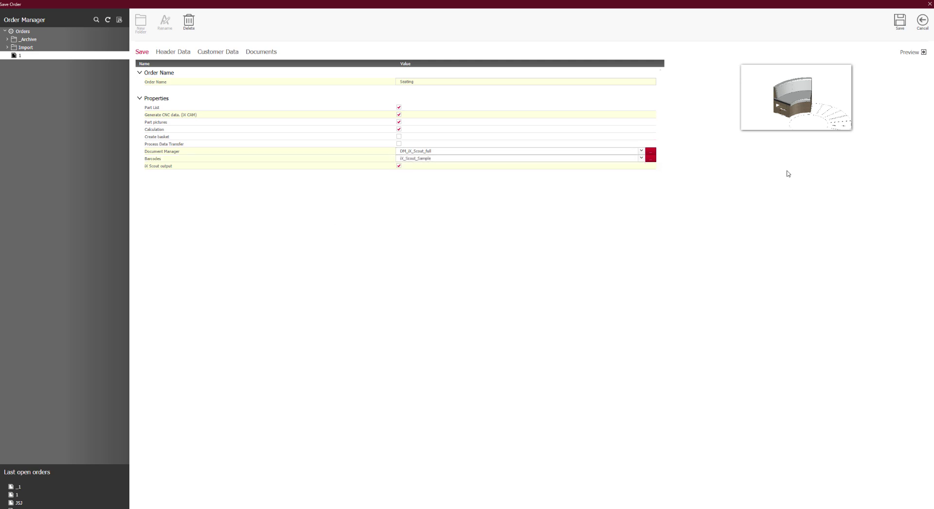
{"action": "left_click", "coordinate": [899, 21]}
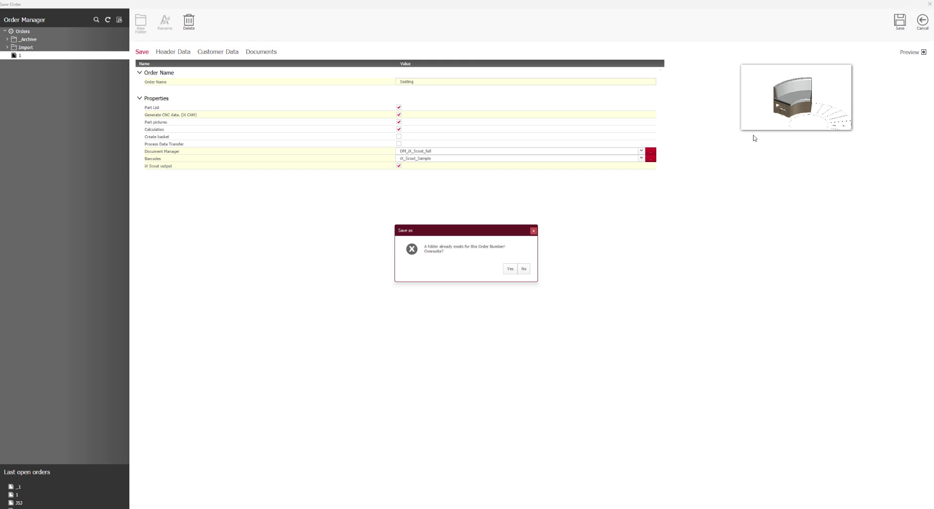
{"action": "left_click", "coordinate": [509, 270]}
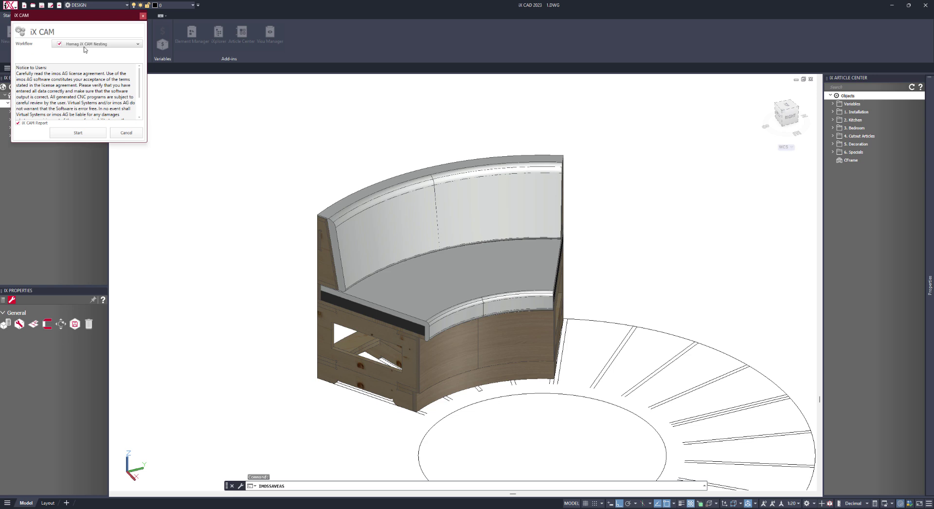
Step: Start the Homag iX CAM Nesting workflow with iX CAM Report for order SEATING
{"action": "left_click", "coordinate": [76, 132]}
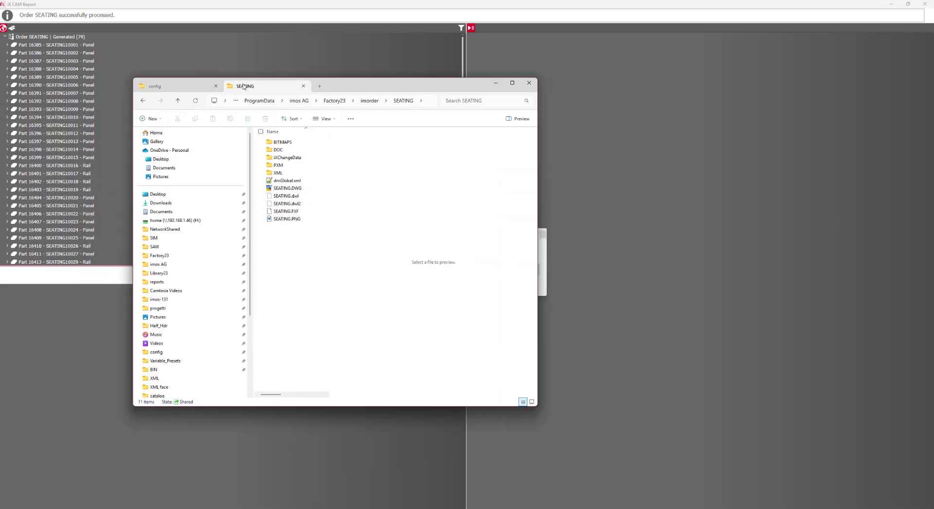
Step: Open iXChangeData > Dimensioned_Image, preview 16385_1.png and maximize the window
{"action": "left_click", "coordinate": [297, 158]}
{"action": "double_click", "coordinate": [296, 158]}
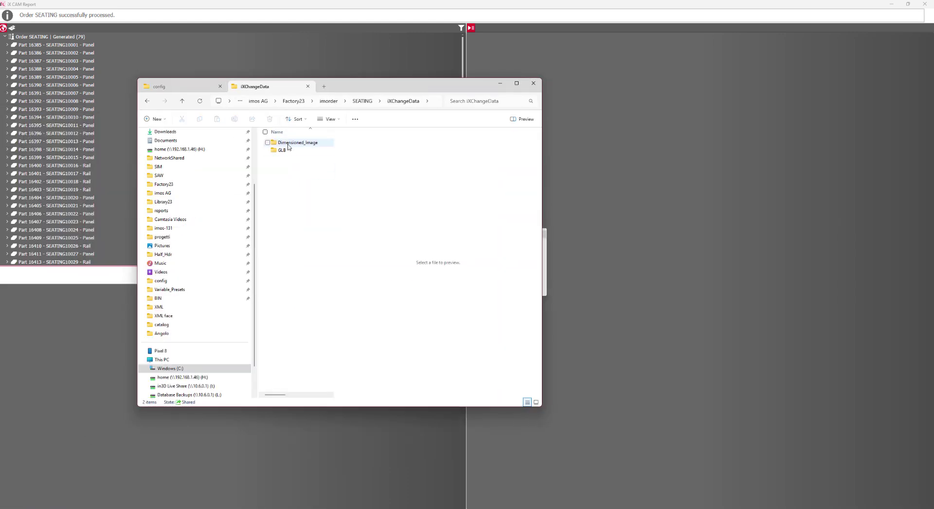
{"action": "double_click", "coordinate": [289, 142]}
{"action": "left_click", "coordinate": [279, 161]}
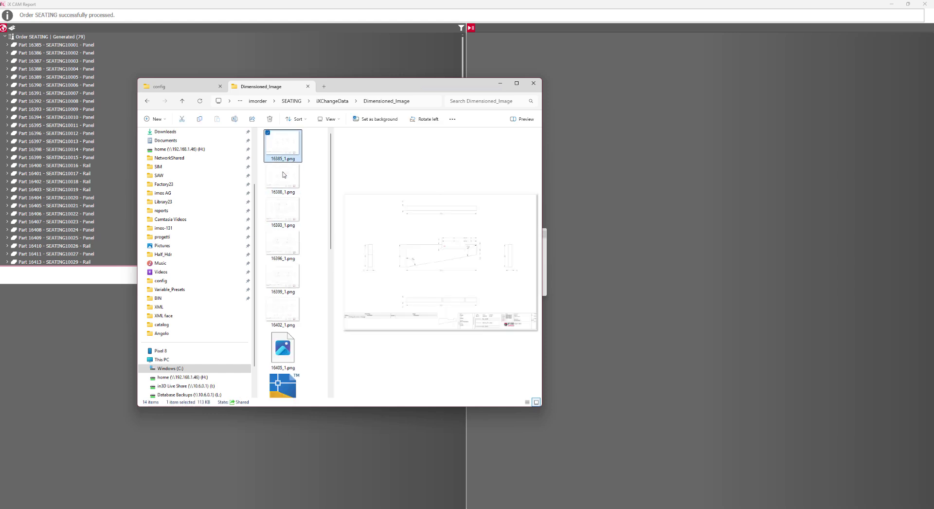
{"action": "left_click", "coordinate": [517, 84]}
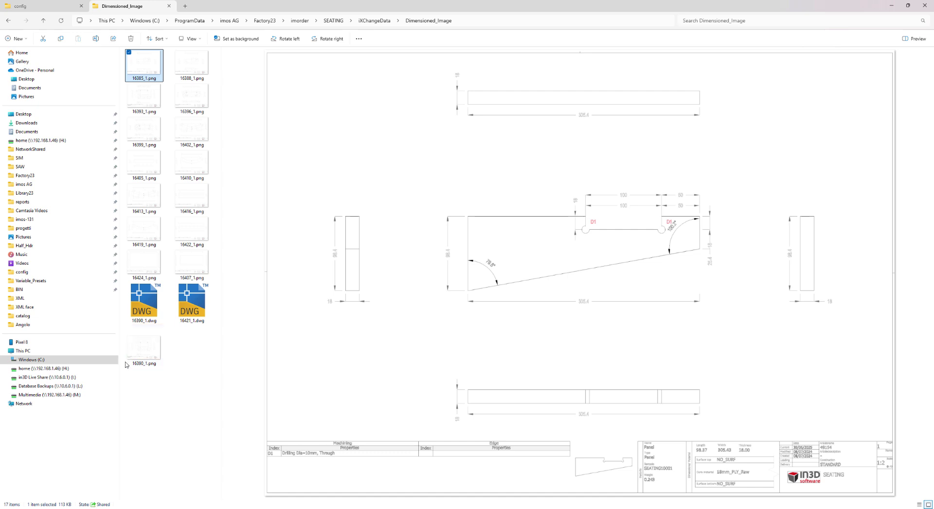
Step: Preview part drawings including 16390_1, 16416_1, 16405_1 and curved rail 16413_1, then return to iXChangeData
{"action": "left_click", "coordinate": [151, 353]}
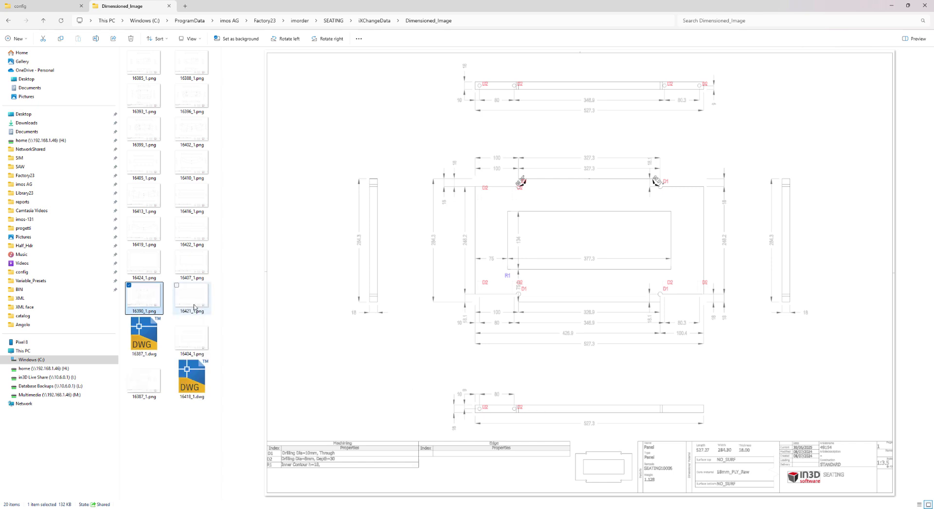
{"action": "left_click", "coordinate": [193, 305]}
{"action": "left_click", "coordinate": [192, 263]}
{"action": "left_click", "coordinate": [189, 201]}
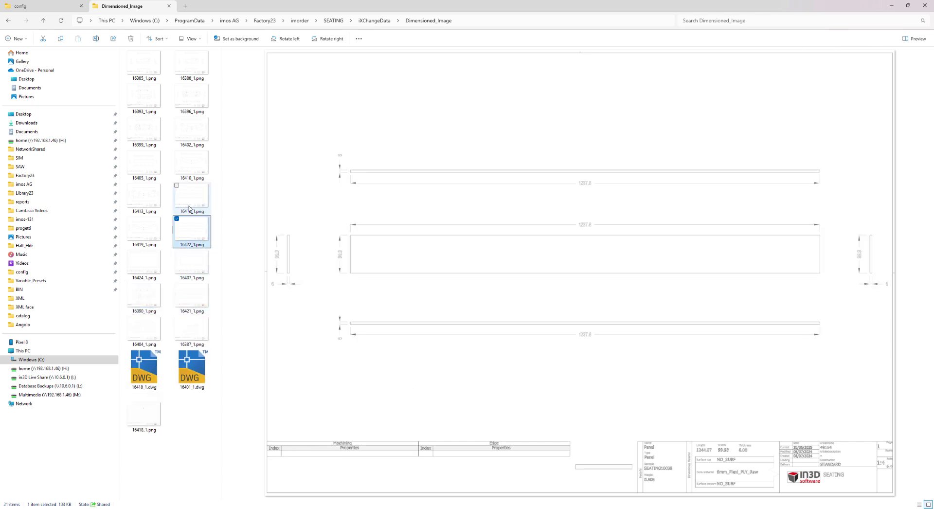
{"action": "left_click", "coordinate": [146, 197]}
{"action": "left_click", "coordinate": [145, 170]}
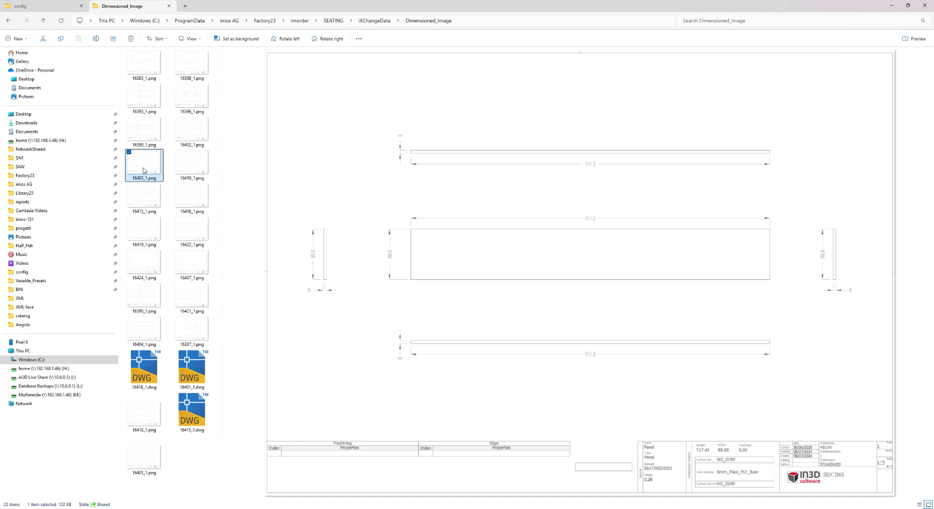
{"action": "left_click", "coordinate": [152, 205]}
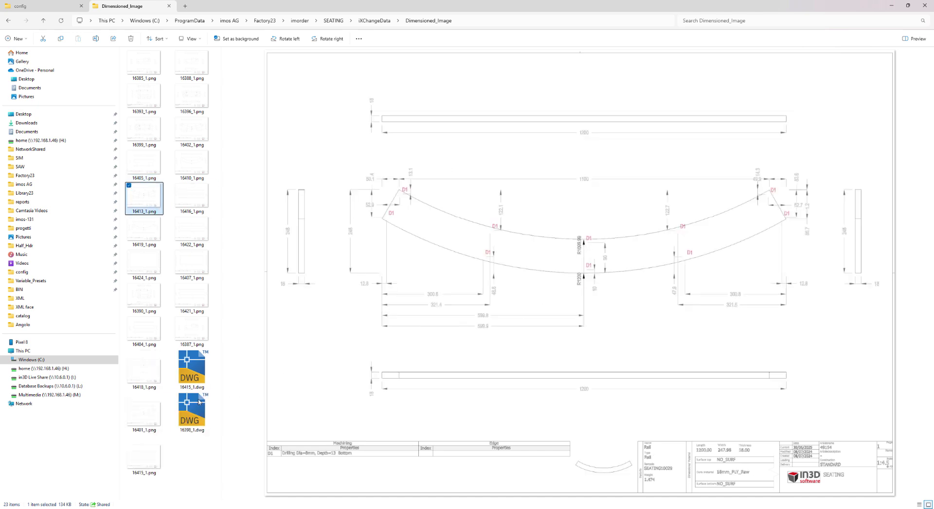
{"action": "left_click", "coordinate": [366, 23]}
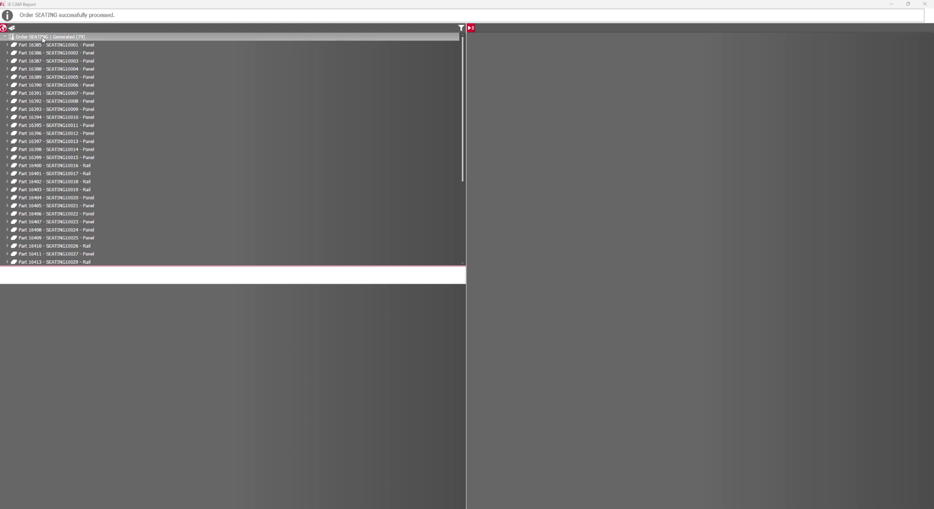
Step: View drawings of parts 16386, 16392, 16396 and inspect SEATING10012_1's mill nesting and drilling operations
{"action": "left_click", "coordinate": [44, 52]}
{"action": "left_click", "coordinate": [45, 101]}
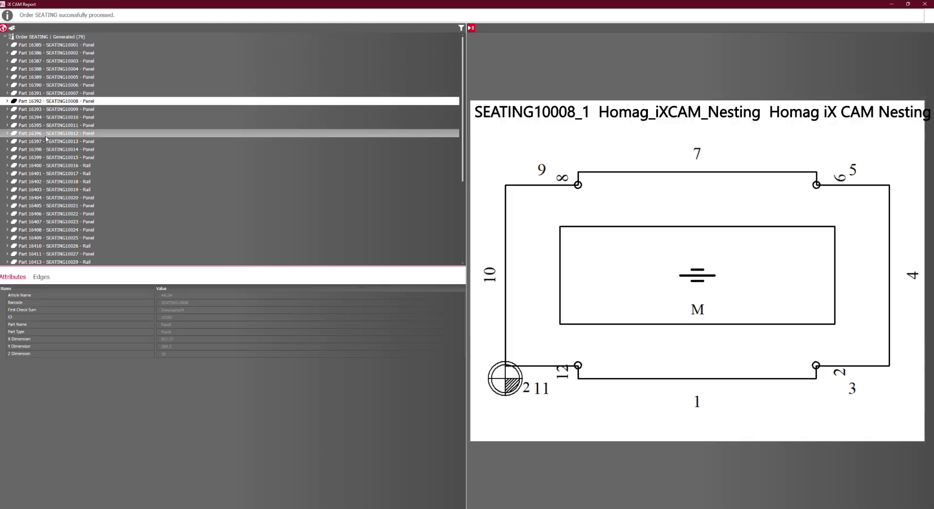
{"action": "left_click", "coordinate": [46, 133]}
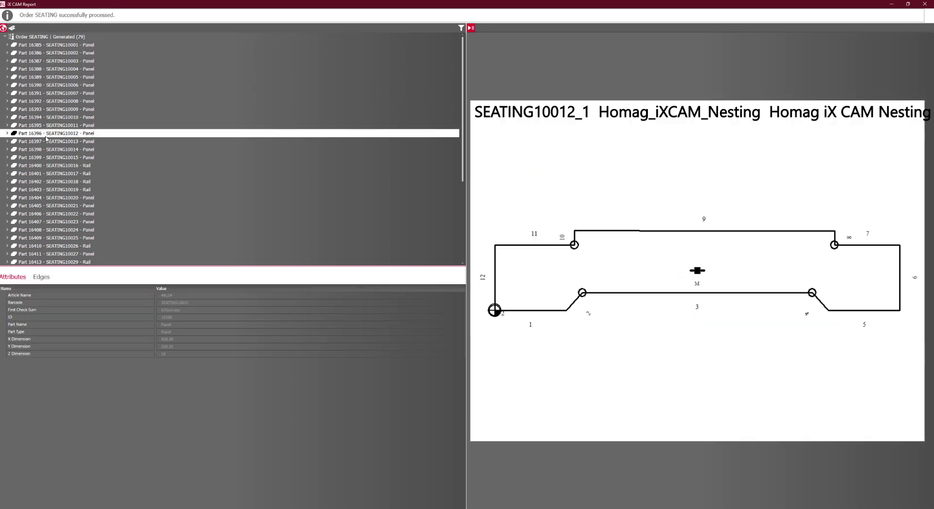
{"action": "left_click", "coordinate": [7, 134]}
{"action": "left_click", "coordinate": [14, 157]}
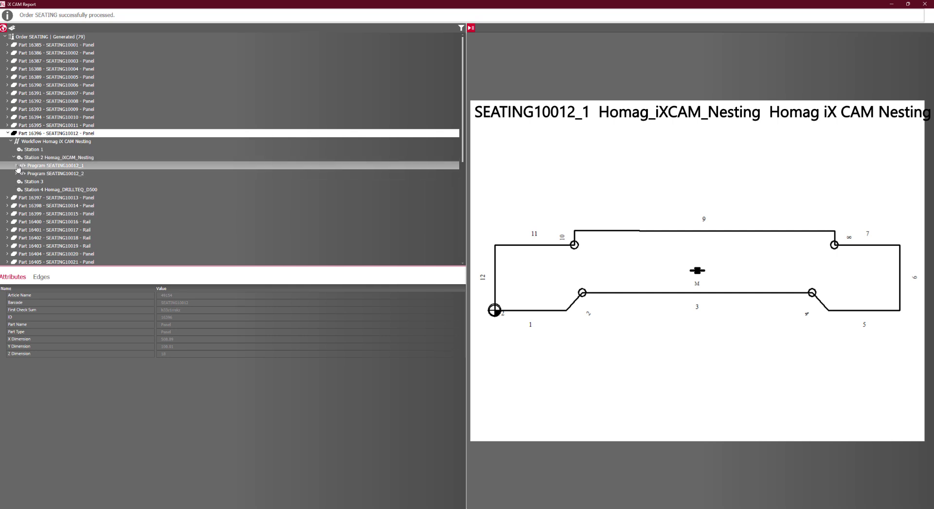
{"action": "left_click", "coordinate": [17, 166]}
{"action": "left_click", "coordinate": [93, 174]}
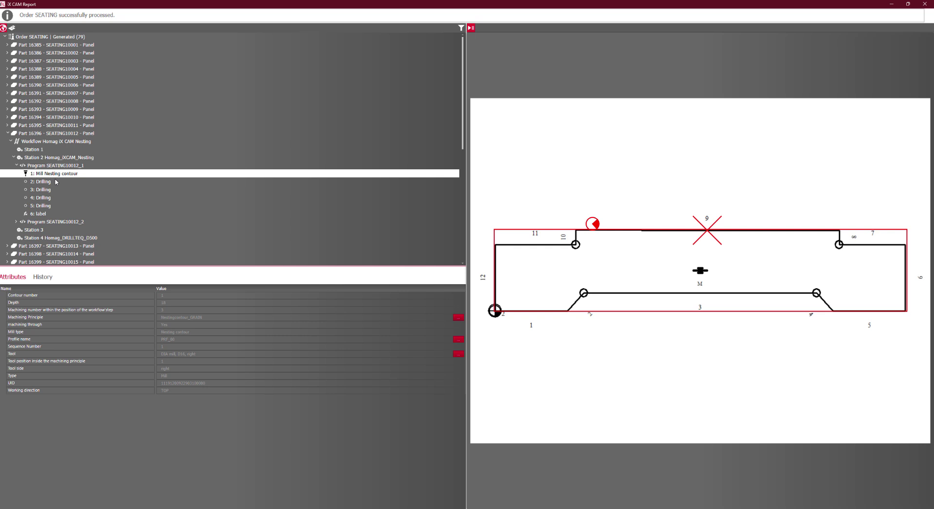
{"action": "left_click", "coordinate": [42, 182]}
{"action": "left_click", "coordinate": [42, 190]}
{"action": "left_click", "coordinate": [42, 198]}
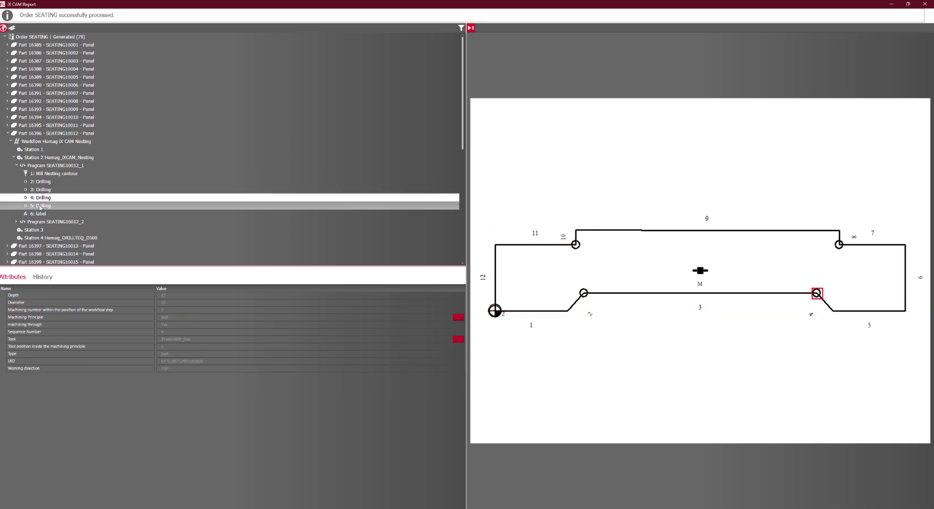
{"action": "left_click", "coordinate": [40, 206]}
Step: Inspect program SEATING10012_2 and the SEATING10042, SEATING10044 and SEATING10043 cutting patterns
{"action": "left_click", "coordinate": [17, 222]}
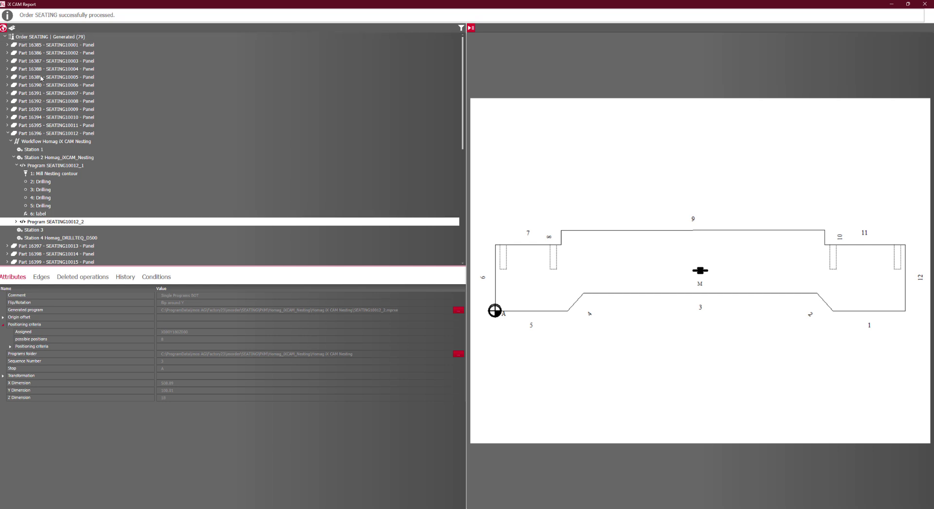
{"action": "scroll", "coordinate": [42, 77], "scroll_direction": "down", "scroll_amount": 10}
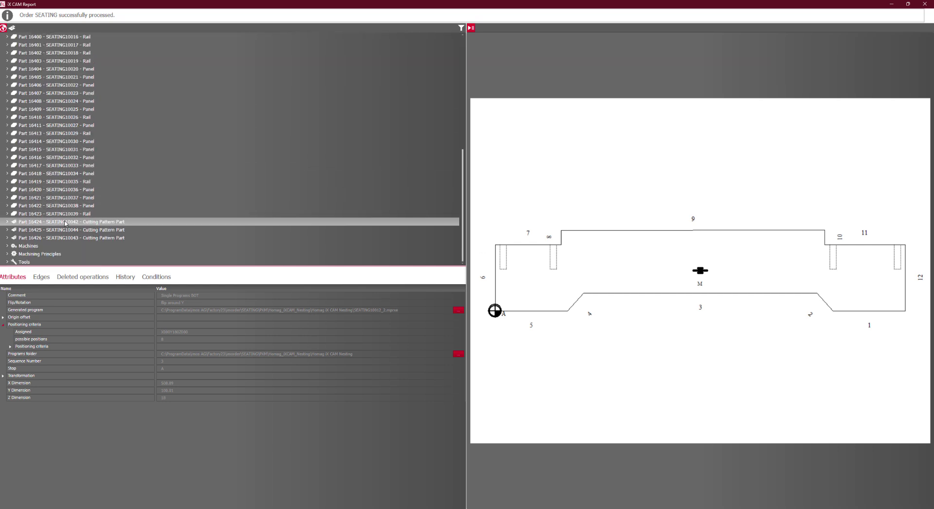
{"action": "left_click", "coordinate": [65, 222]}
{"action": "double_click", "coordinate": [79, 230]}
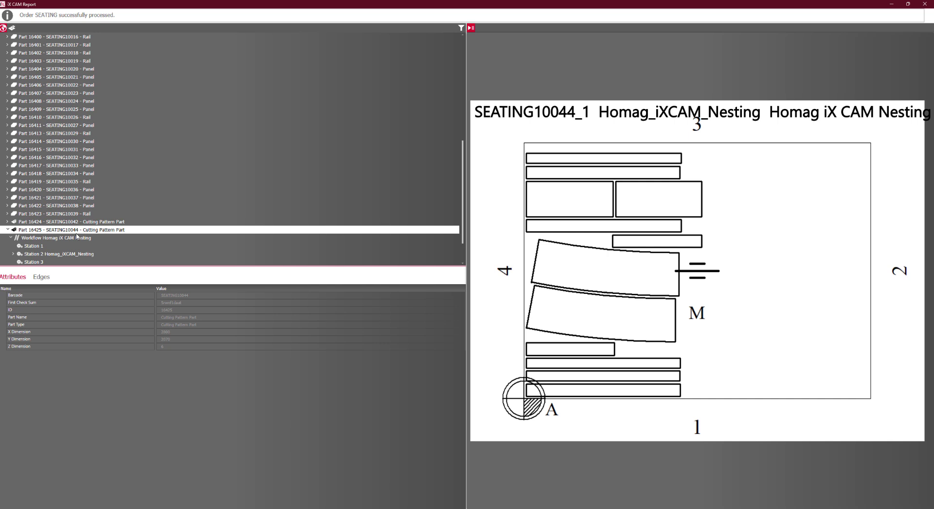
{"action": "left_click", "coordinate": [77, 237]}
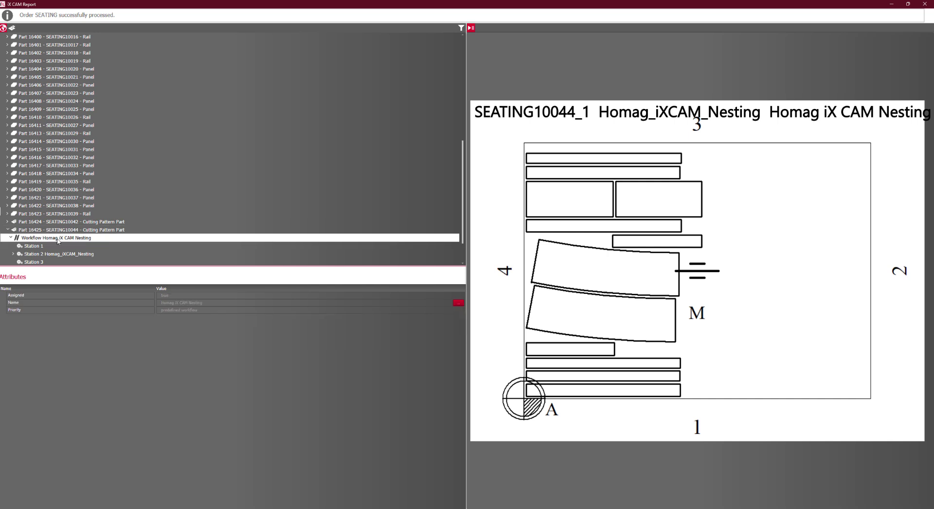
{"action": "scroll", "coordinate": [58, 240], "scroll_direction": "down", "scroll_amount": 2}
{"action": "left_click", "coordinate": [57, 239]}
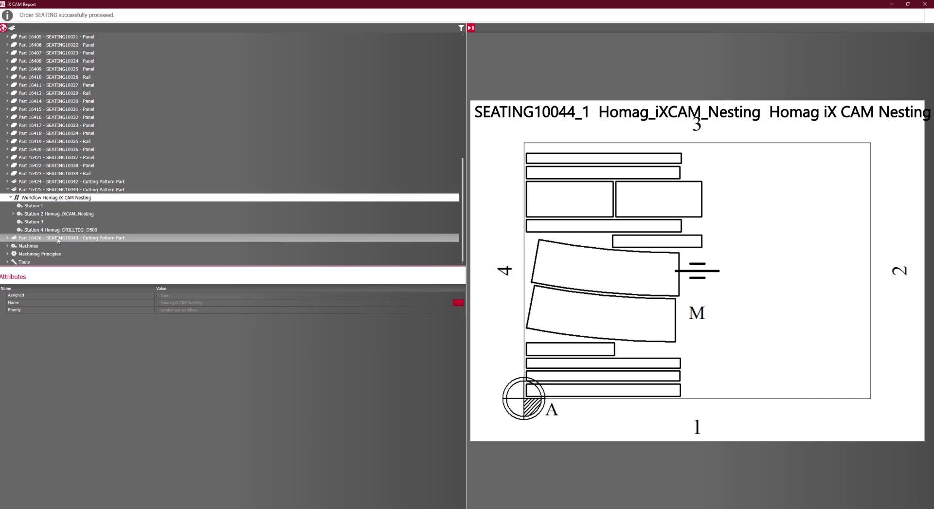
Step: Expand part 16424's Station 2 and display the SEATING10042_1 nesting sheet drawing
{"action": "left_click", "coordinate": [63, 183]}
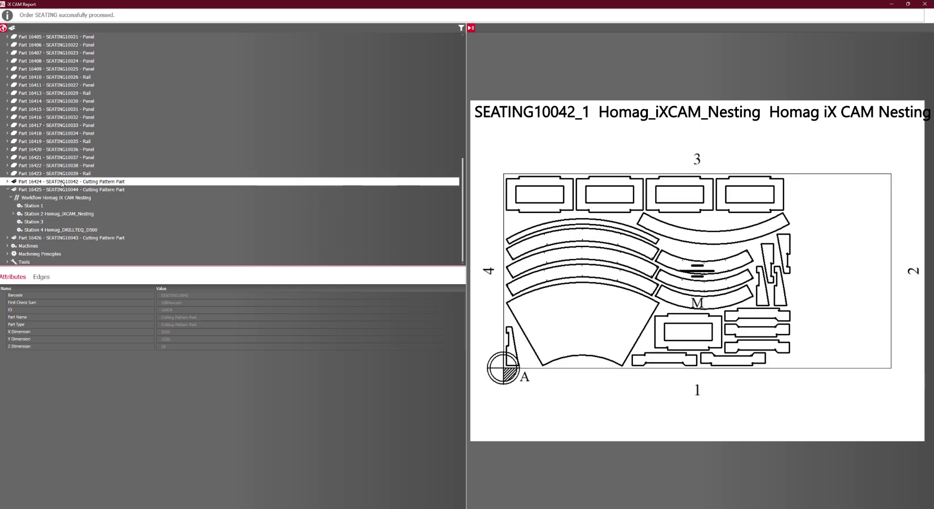
{"action": "left_click", "coordinate": [7, 182]}
{"action": "left_click", "coordinate": [12, 206]}
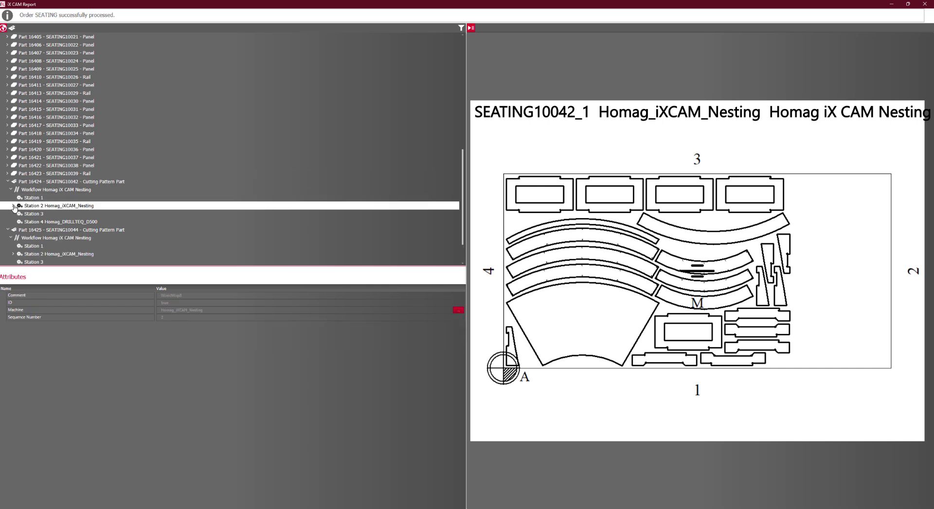
{"action": "left_click", "coordinate": [13, 207]}
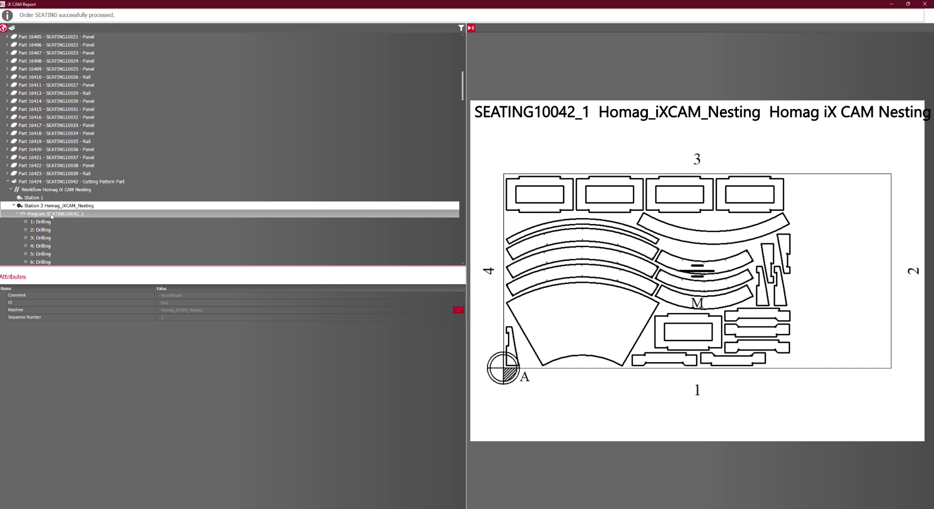
{"action": "left_click", "coordinate": [43, 214]}
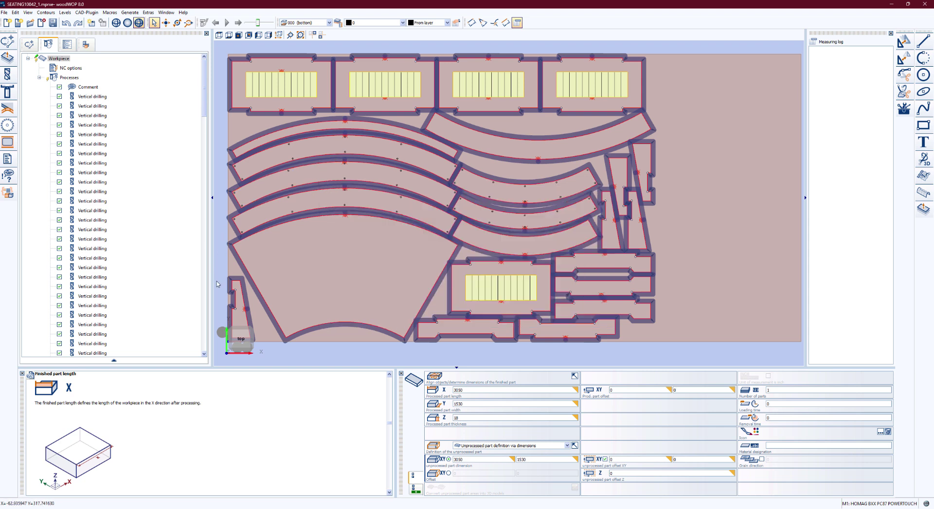
Step: Scroll through the vertical drilling and trimming processes, then minimize woodWOP
{"action": "scroll", "coordinate": [100, 142], "scroll_direction": "down", "scroll_amount": 20}
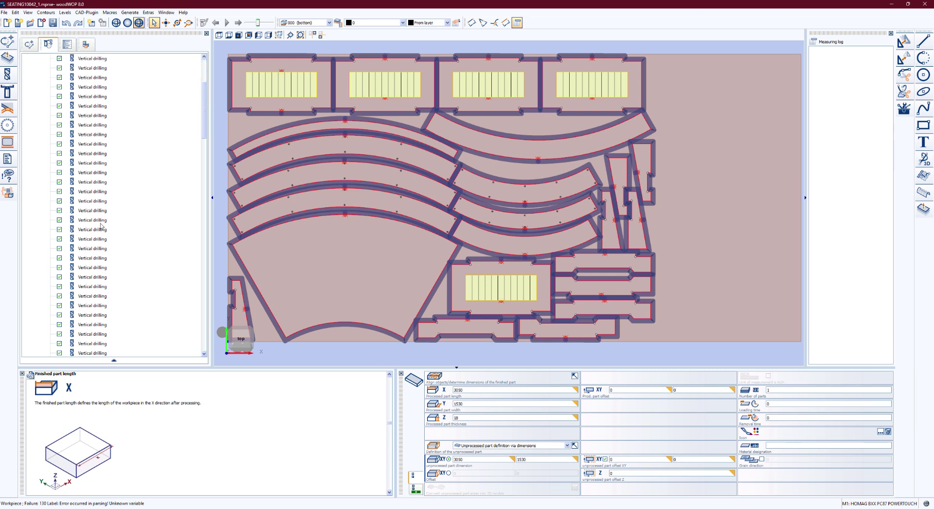
{"action": "scroll", "coordinate": [100, 225], "scroll_direction": "down", "scroll_amount": 4}
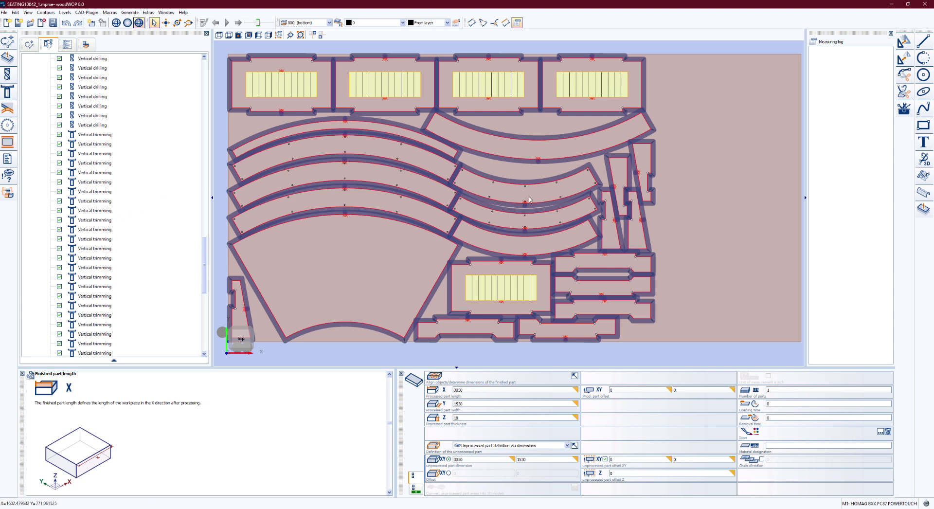
{"action": "scroll", "coordinate": [522, 197], "scroll_direction": "up", "scroll_amount": 5}
{"action": "scroll", "coordinate": [520, 195], "scroll_direction": "down", "scroll_amount": 4}
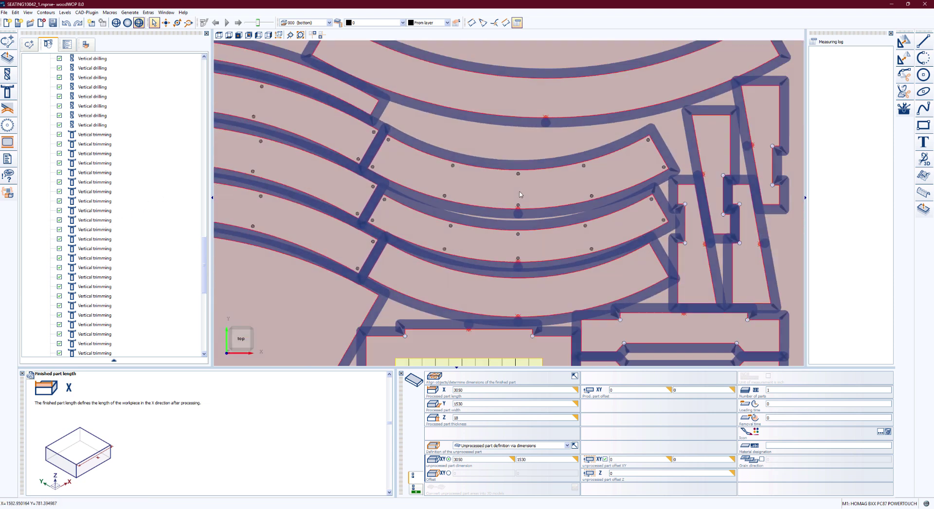
{"action": "scroll", "coordinate": [512, 232], "scroll_direction": "down", "scroll_amount": 3}
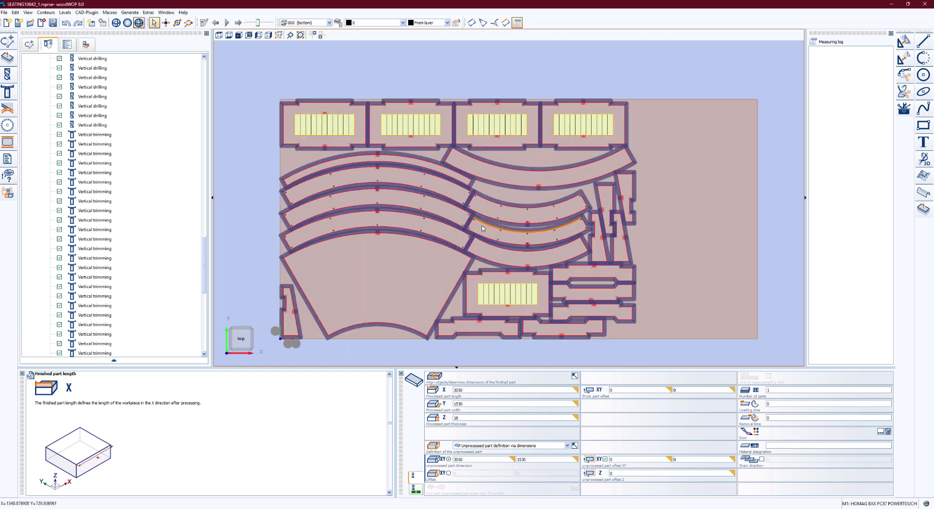
{"action": "left_click", "coordinate": [891, 7]}
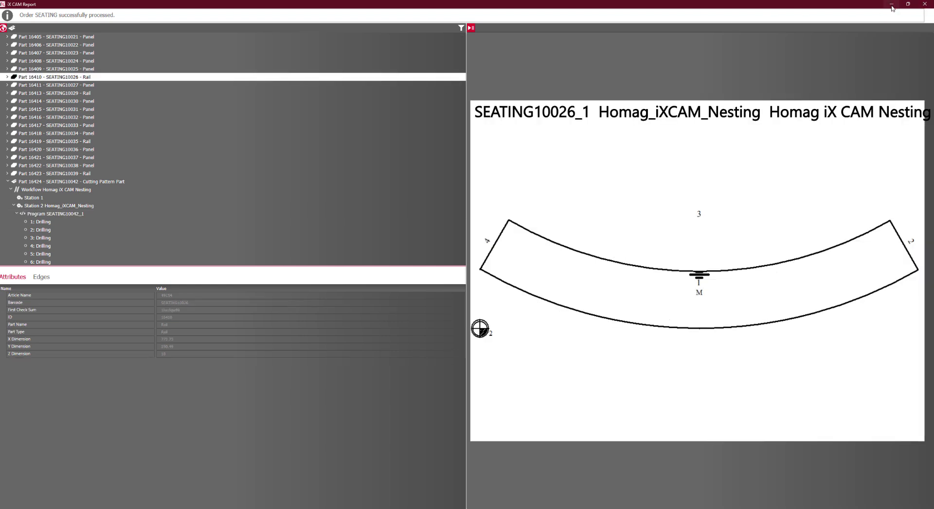
Step: Close the iX CAM report and open the Part List reports under Output
{"action": "left_click", "coordinate": [926, 5]}
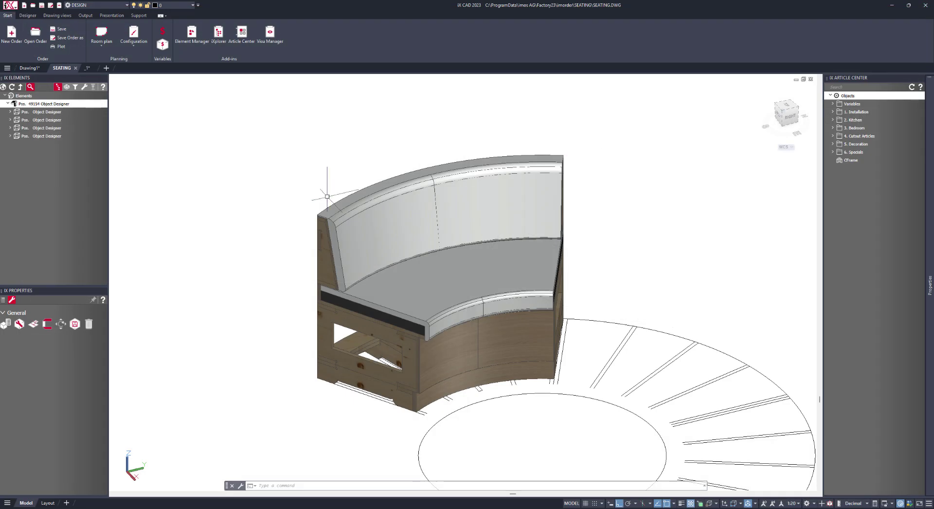
{"action": "left_click", "coordinate": [240, 190]}
{"action": "left_click", "coordinate": [82, 15]}
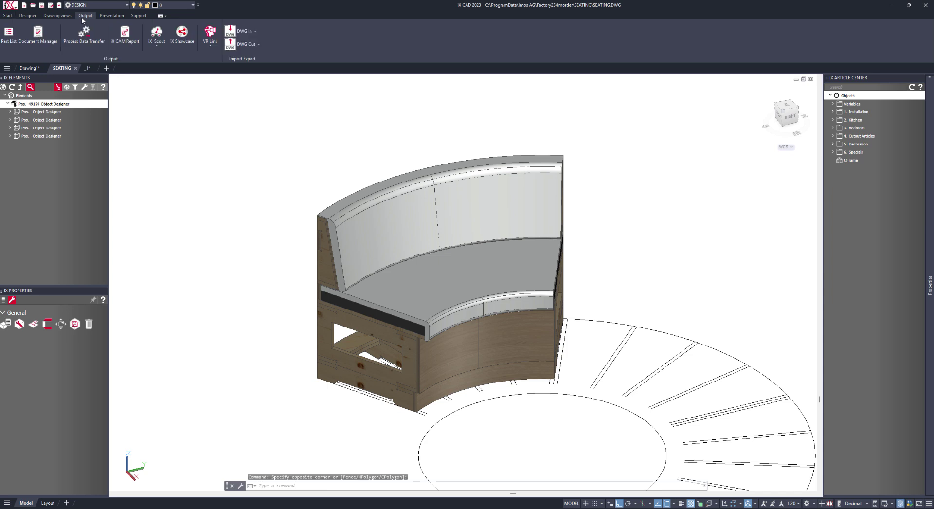
{"action": "left_click", "coordinate": [7, 37]}
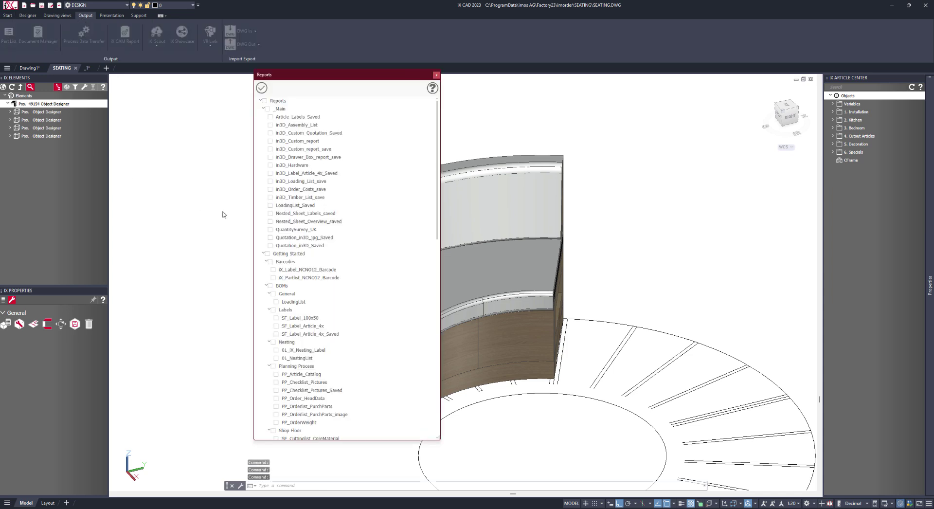
Step: Tick the QuantitySurvey_UK, Nested_Sheet_Labels_saved and Nested_Sheet_Overview_saved reports
{"action": "left_click", "coordinate": [270, 230]}
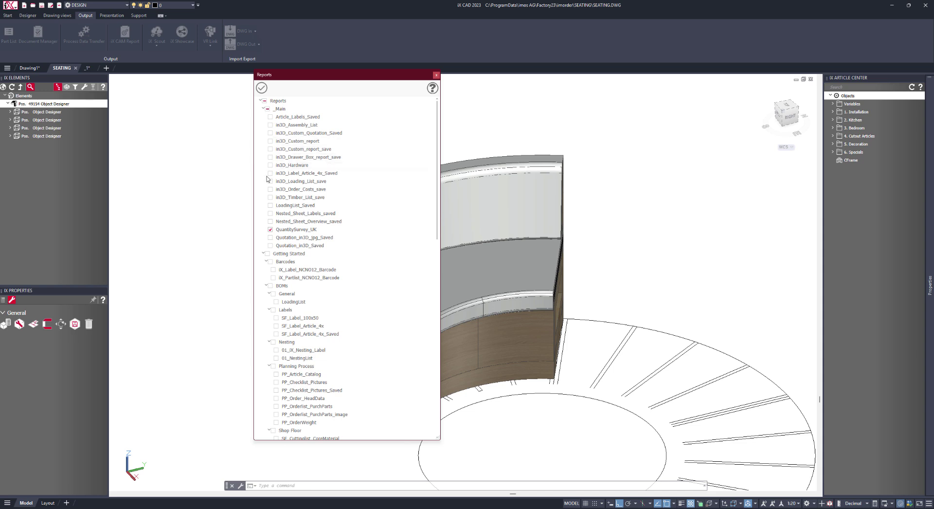
{"action": "left_click", "coordinate": [270, 213]}
{"action": "left_click", "coordinate": [271, 222]}
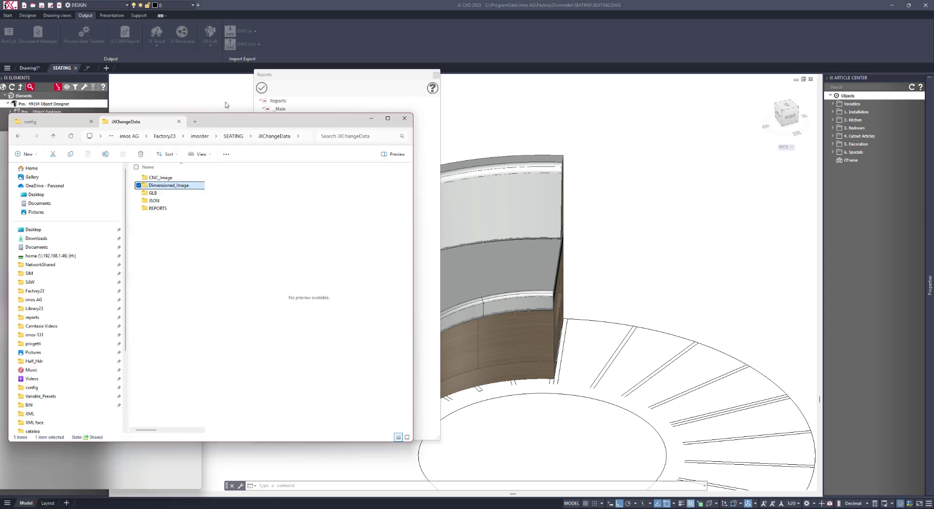
Step: Maximize File Explorer and preview the 49154_1.png exploded-view drawing in Dimensioned_Image
{"action": "left_click_drag", "start_coordinate": [214, 105], "coordinate": [322, 12]}
{"action": "double_click", "coordinate": [321, 11]}
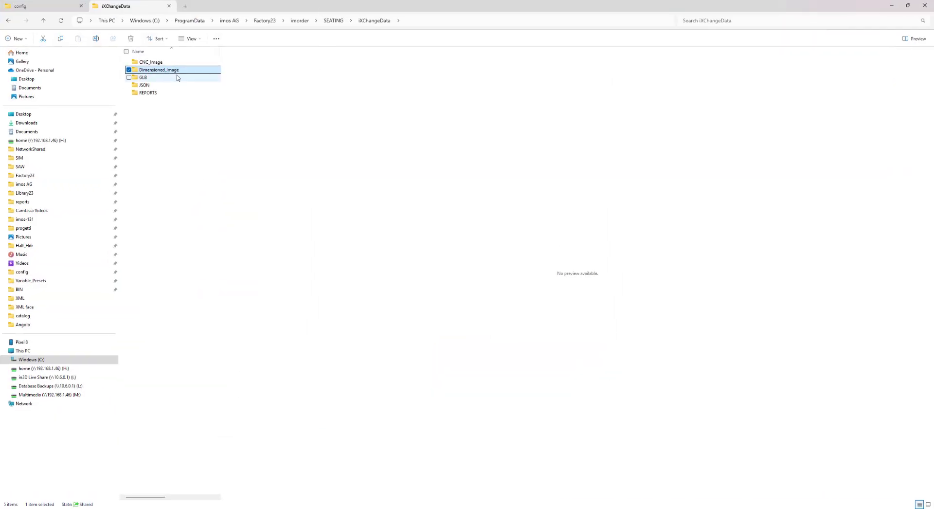
{"action": "double_click", "coordinate": [171, 71]}
{"action": "left_click", "coordinate": [160, 158]}
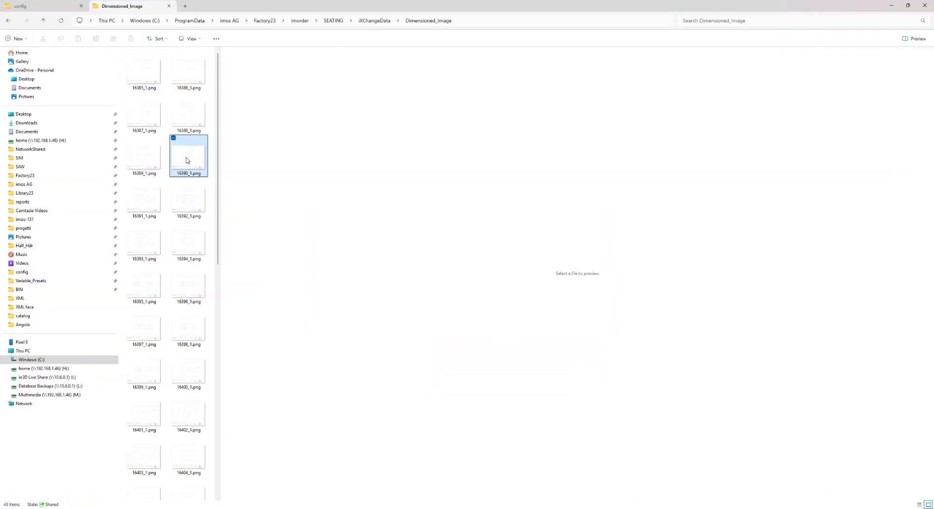
{"action": "scroll", "coordinate": [194, 277], "scroll_direction": "down", "scroll_amount": 10}
{"action": "left_click", "coordinate": [185, 438]}
{"action": "left_click", "coordinate": [185, 438]}
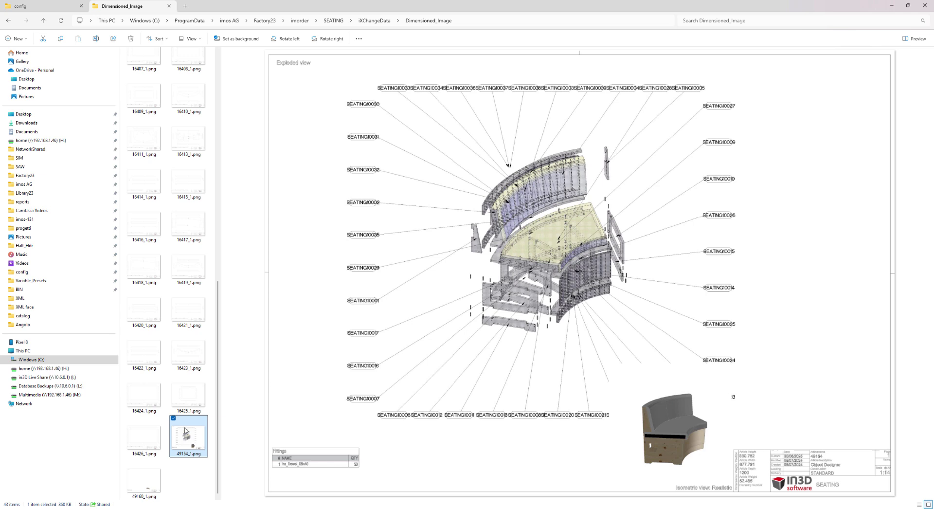
Step: Preview the quantity survey, nested sheet overview and nested sheet labels PDFs in REPORTS, ending in SEATING
{"action": "left_click", "coordinate": [374, 20]}
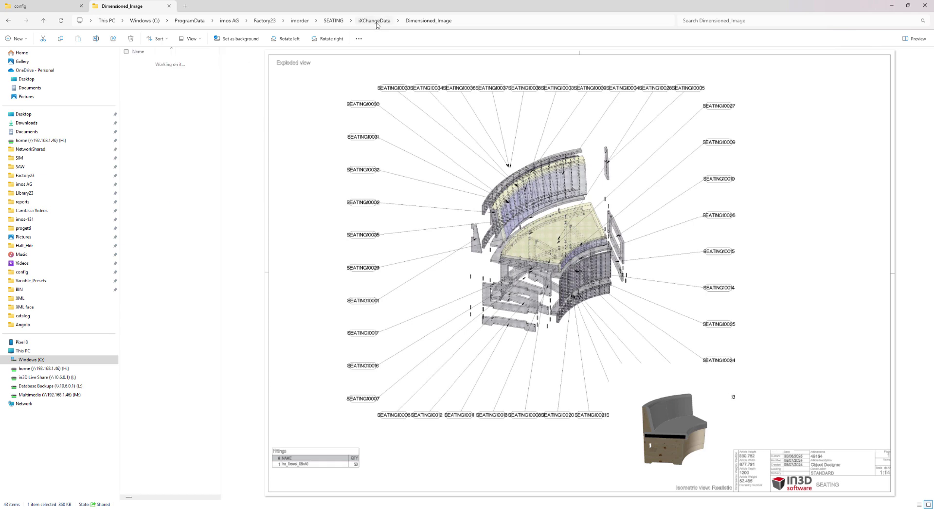
{"action": "double_click", "coordinate": [148, 92]}
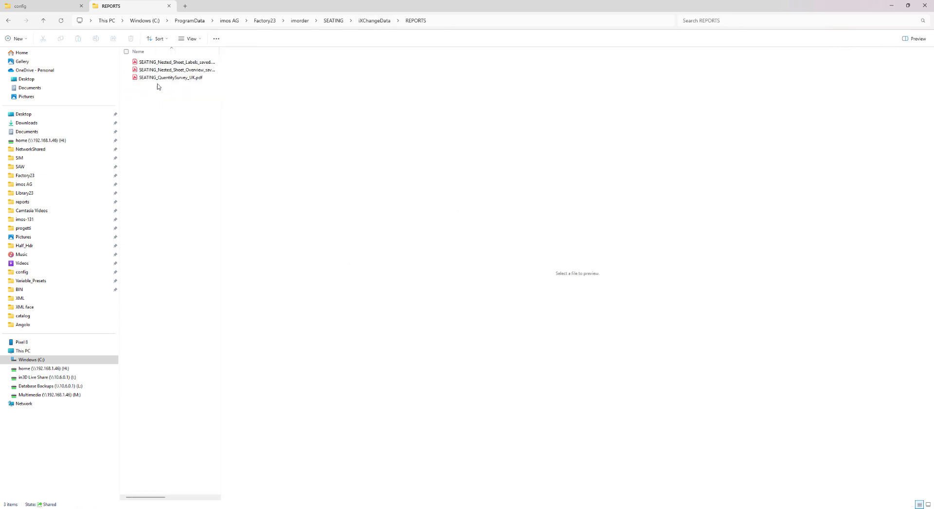
{"action": "left_click", "coordinate": [160, 78]}
{"action": "scroll", "coordinate": [372, 244], "scroll_direction": "down", "scroll_amount": 5}
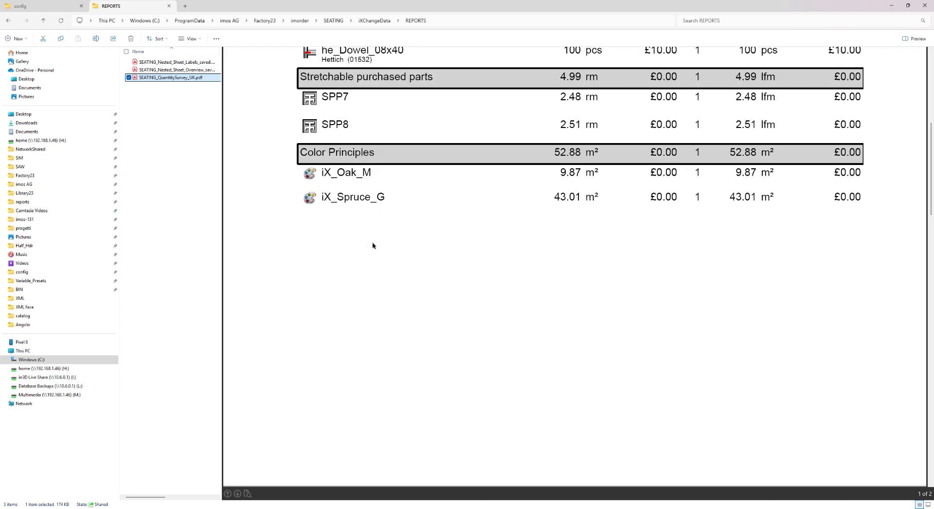
{"action": "scroll", "coordinate": [373, 245], "scroll_direction": "up", "scroll_amount": 5}
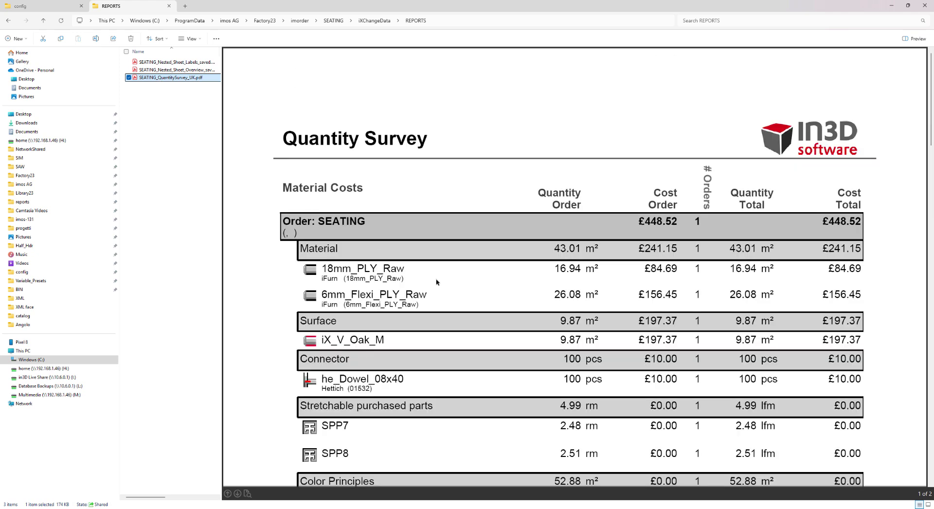
{"action": "left_click", "coordinate": [153, 70]}
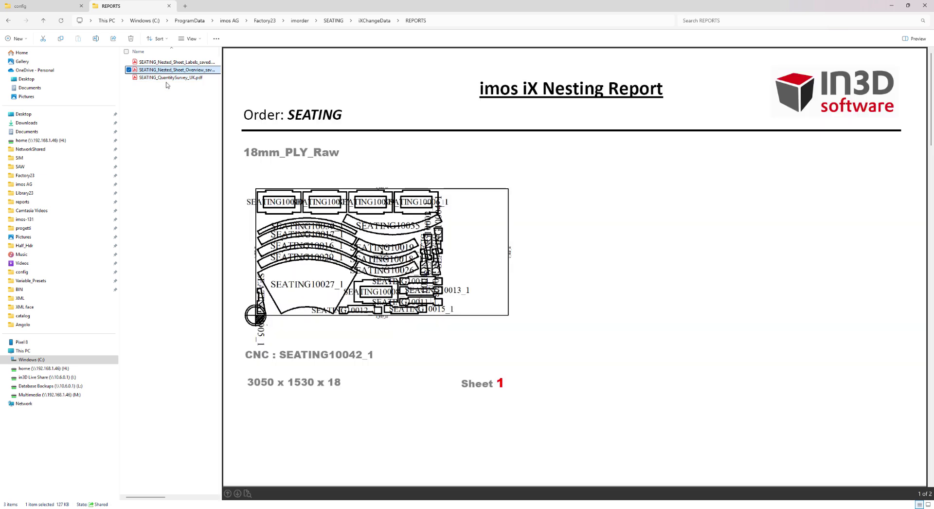
{"action": "key", "text": "Up"}
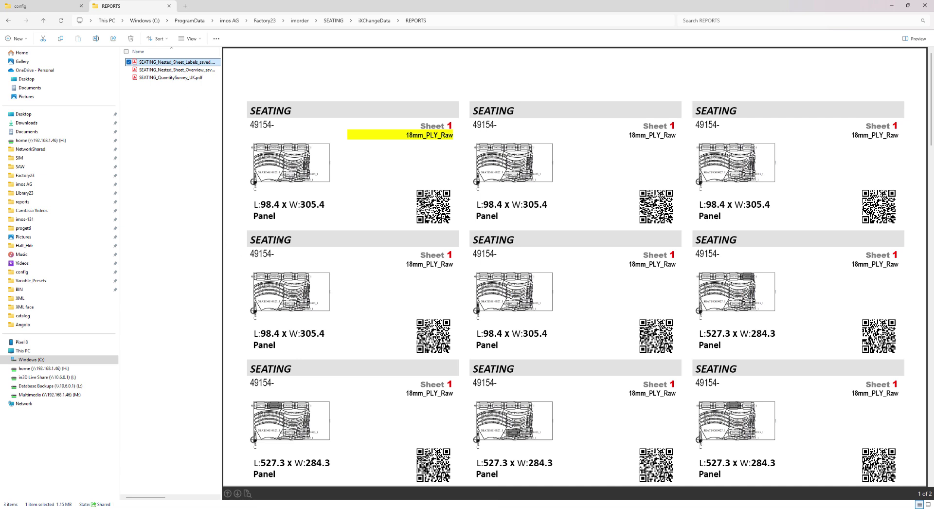
{"action": "scroll", "coordinate": [189, 306], "scroll_direction": "right", "scroll_amount": 2}
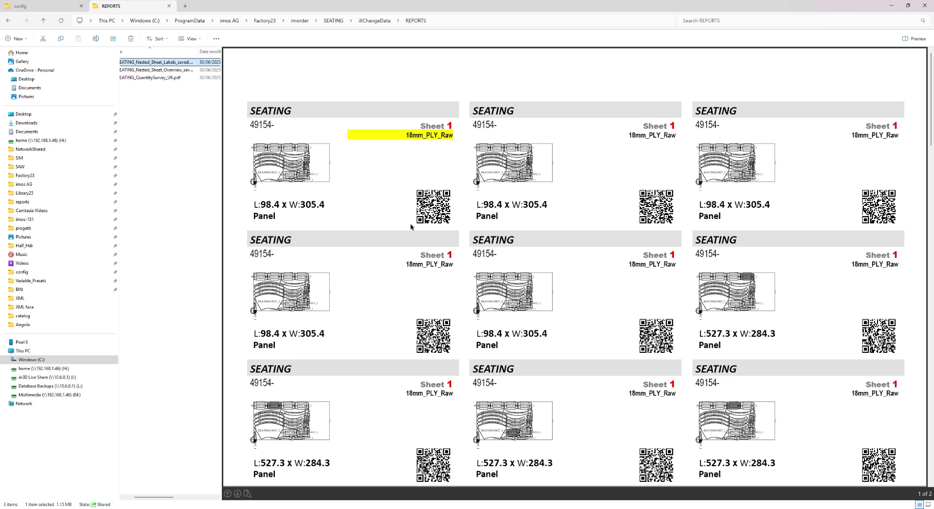
{"action": "left_click", "coordinate": [156, 70]}
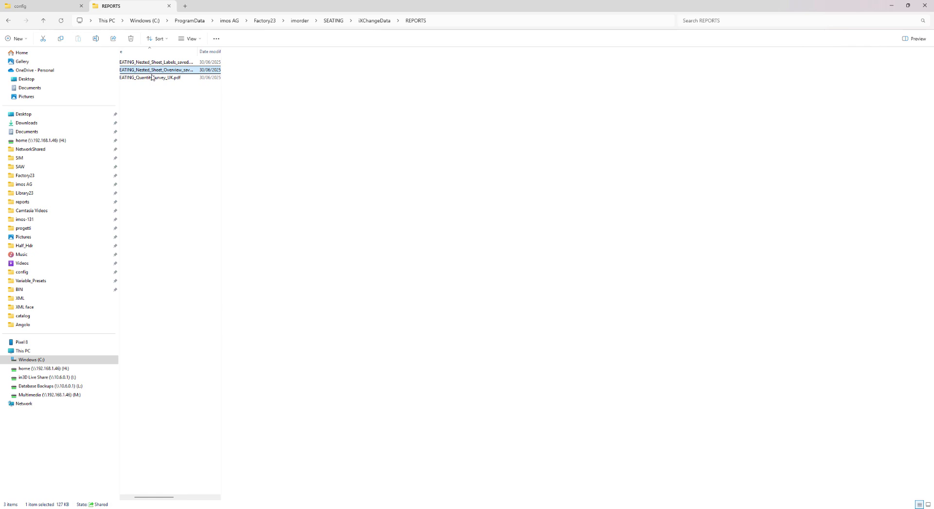
{"action": "key", "text": "Up"}
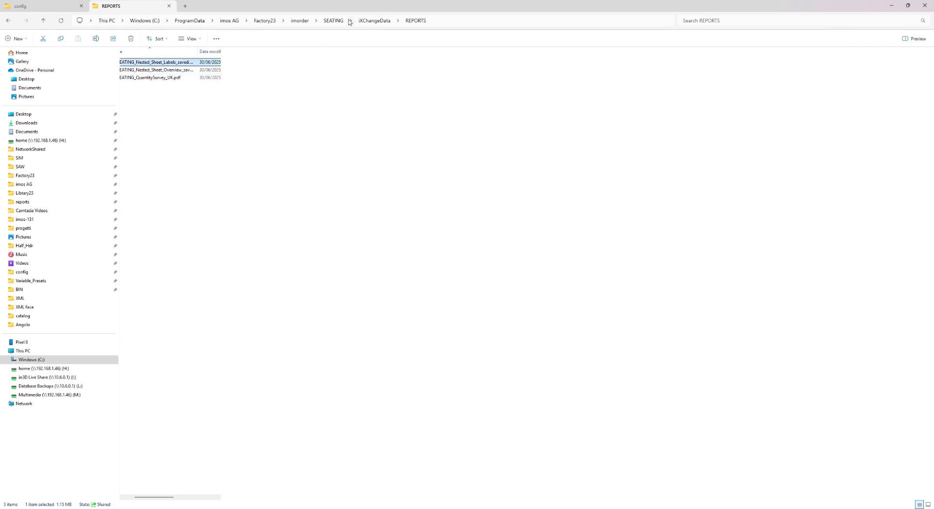
{"action": "left_click", "coordinate": [332, 20]}
Step: Set the iX Showcase upload to visualization level Mode 6 with high accuracy
{"action": "key", "text": "super+Down"}
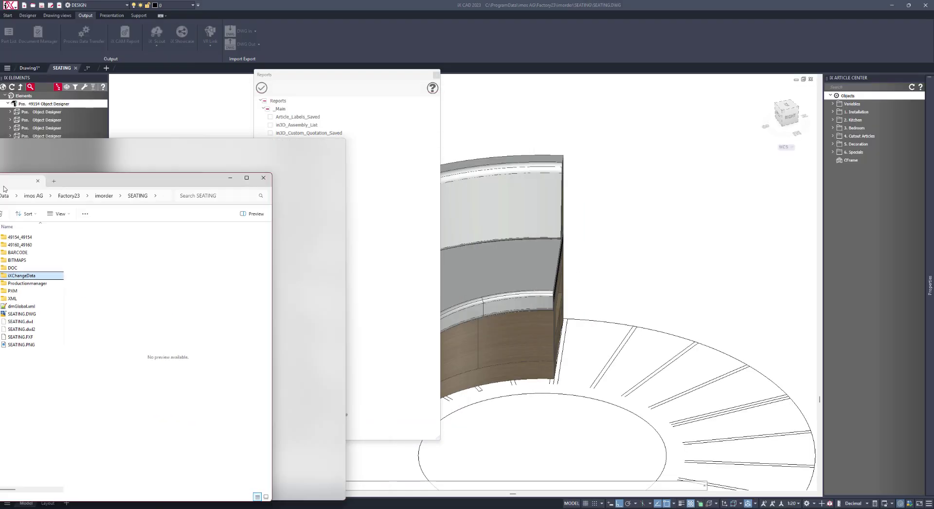
{"action": "left_click", "coordinate": [437, 75]}
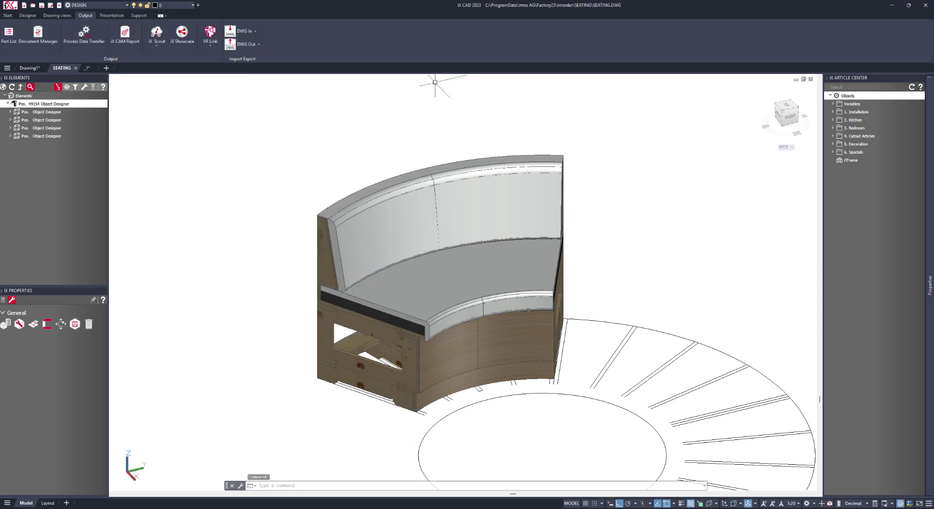
{"action": "left_click", "coordinate": [181, 33]}
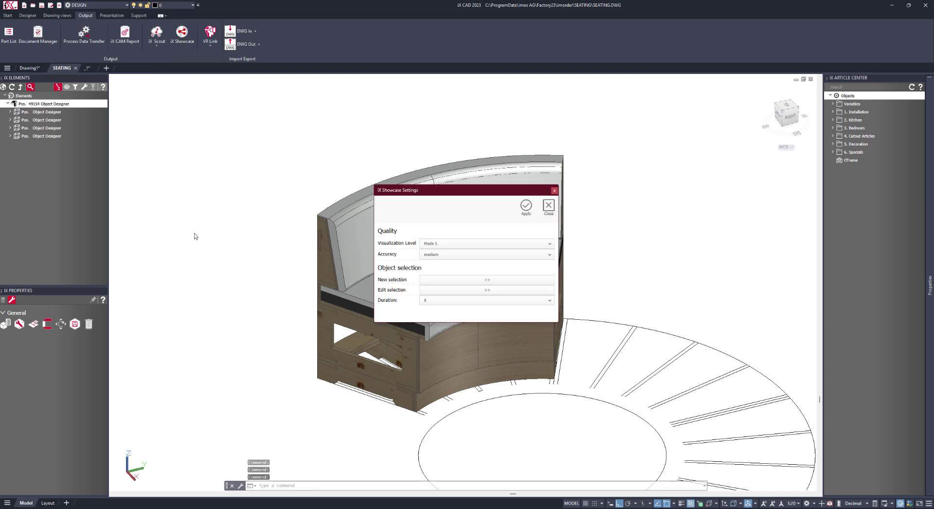
{"action": "left_click", "coordinate": [431, 245]}
{"action": "left_click", "coordinate": [441, 287]}
{"action": "left_click", "coordinate": [443, 255]}
{"action": "left_click", "coordinate": [445, 278]}
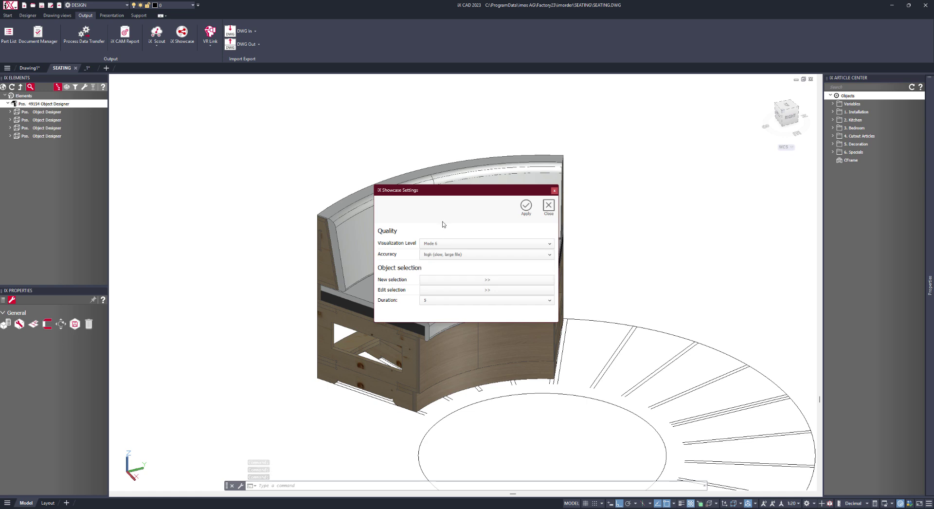
Step: Select the whole bench, upload it to iX Showcase and share the link by email
{"action": "left_click", "coordinate": [487, 281]}
{"action": "left_click", "coordinate": [360, 286]}
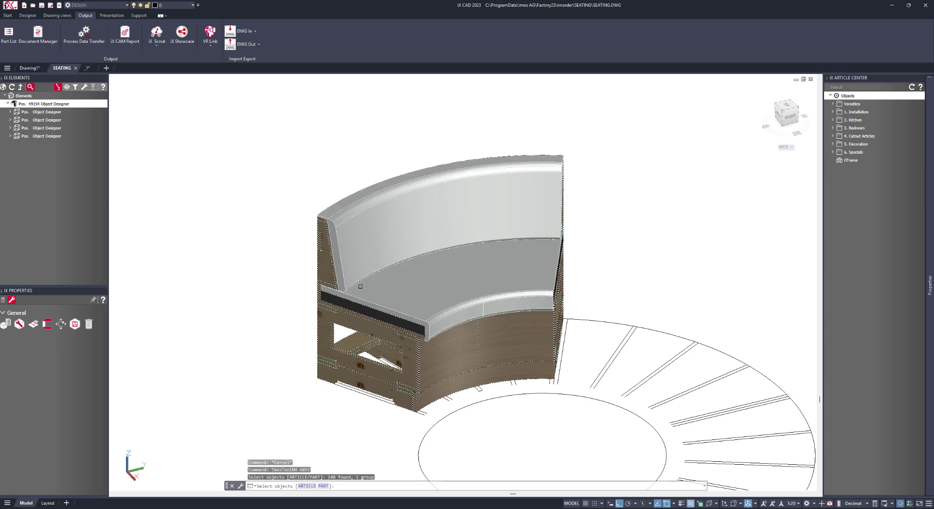
{"action": "right_click", "coordinate": [360, 287]}
{"action": "left_click", "coordinate": [374, 293]}
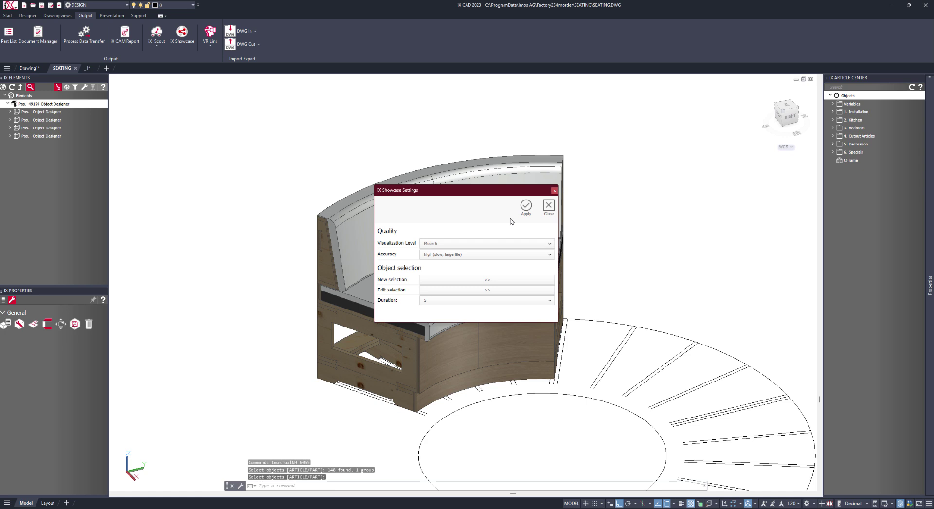
{"action": "left_click", "coordinate": [526, 208]}
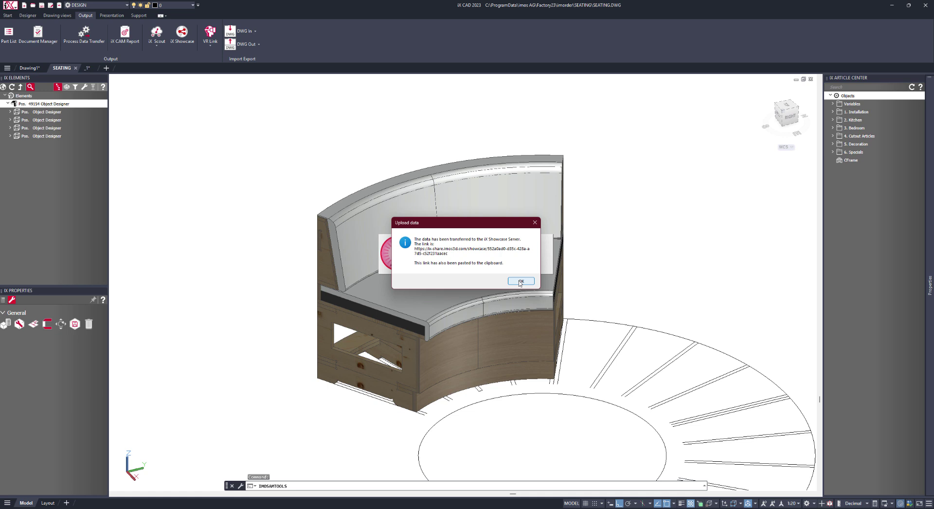
{"action": "left_click", "coordinate": [519, 281]}
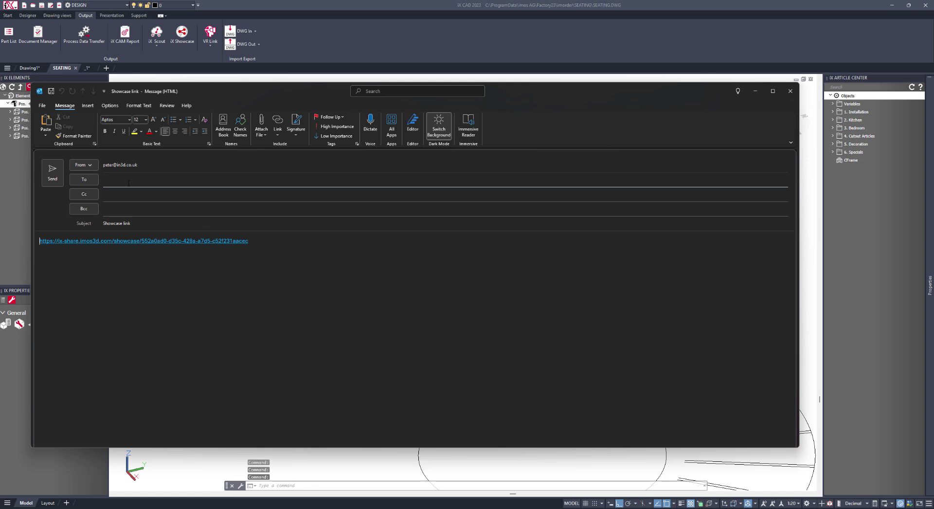
Step: Open the Showcase link and orbit the bench to view its front, back and sides
{"action": "left_click", "coordinate": [158, 242], "text": "ctrl"}
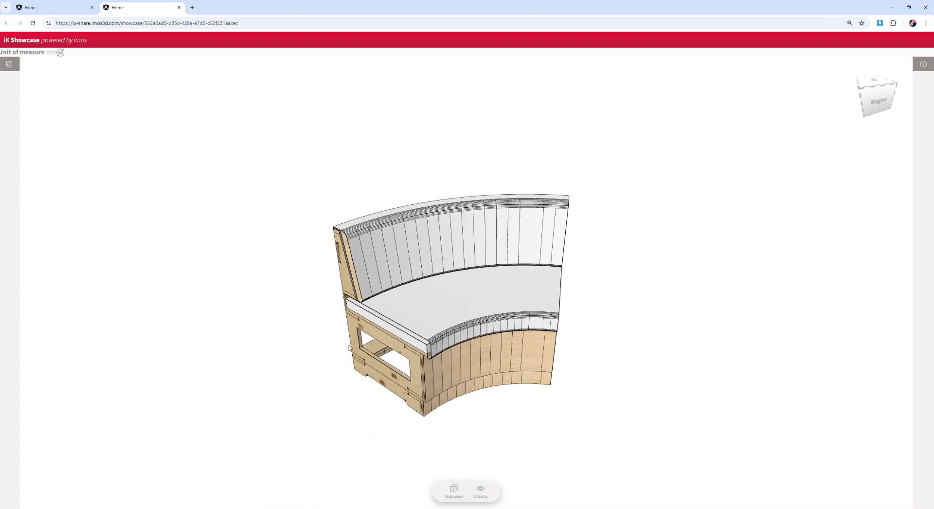
{"action": "left_click_drag", "start_coordinate": [253, 332], "coordinate": [215, 261]}
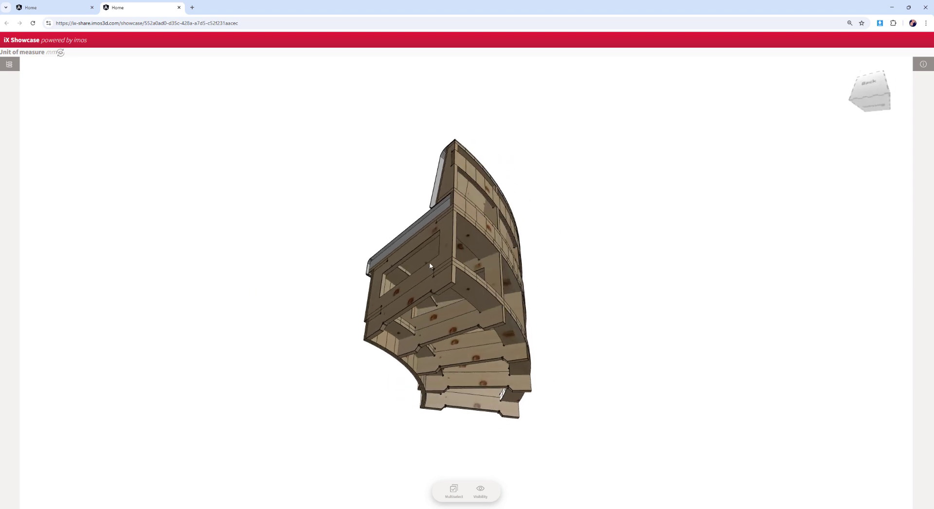
{"action": "scroll", "coordinate": [446, 297], "scroll_direction": "up", "scroll_amount": 5}
{"action": "scroll", "coordinate": [445, 297], "scroll_direction": "down", "scroll_amount": 10}
{"action": "left_click_drag", "start_coordinate": [445, 297], "coordinate": [167, 355]}
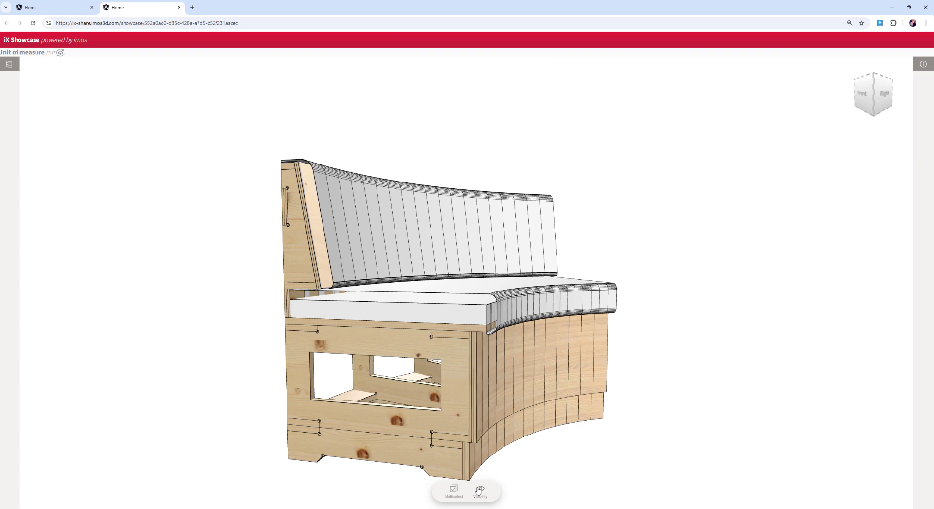
Step: Switch the bench to X-Ray visibility and orbit it to inspect the inner parts
{"action": "left_click", "coordinate": [480, 489]}
{"action": "left_click", "coordinate": [480, 464]}
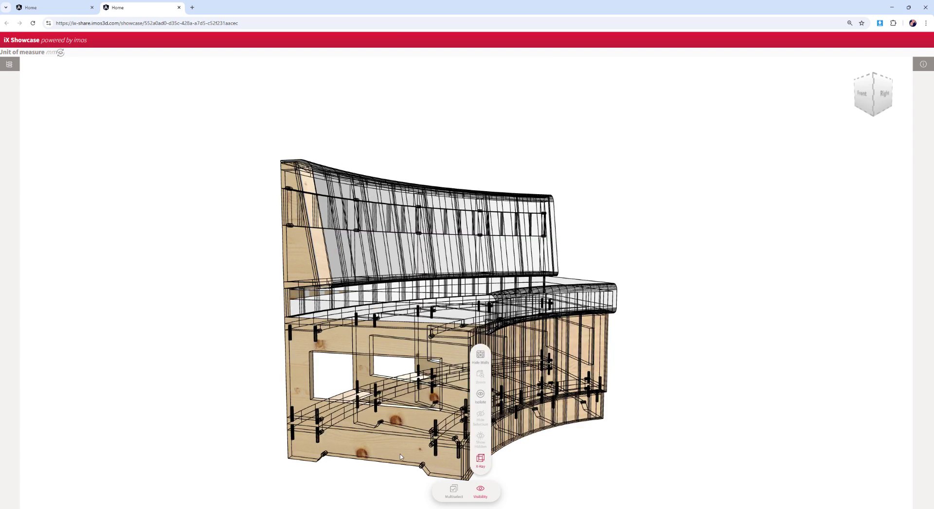
{"action": "left_click_drag", "start_coordinate": [400, 457], "coordinate": [329, 478]}
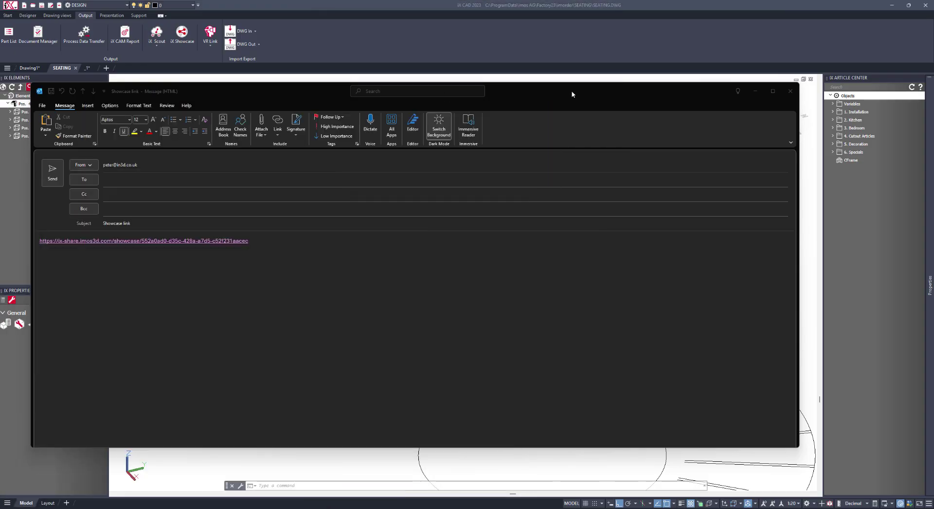
Step: Discard the email, then search 'Seating' in iX Organizer's Order Manager and open the SEATING order
{"action": "left_click", "coordinate": [790, 91]}
{"action": "left_click", "coordinate": [468, 279]}
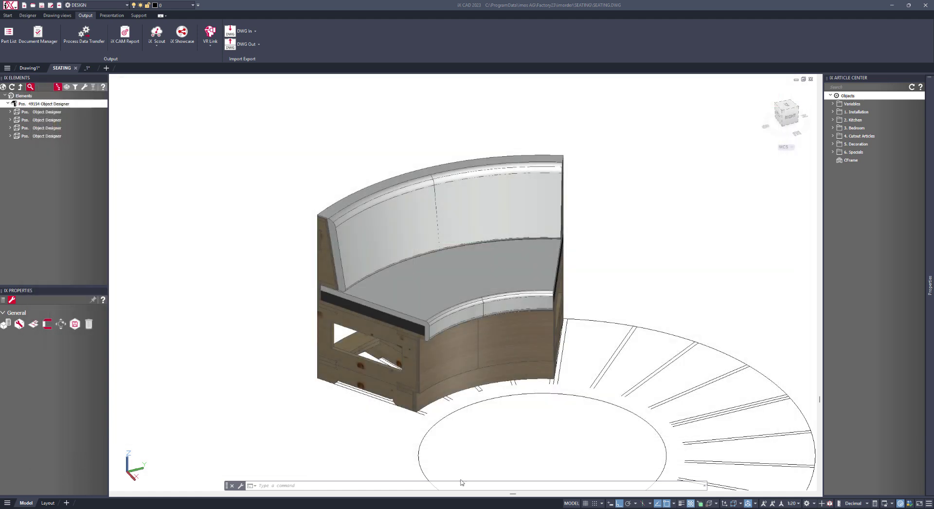
{"action": "mouse_move", "coordinate": [661, 506]}
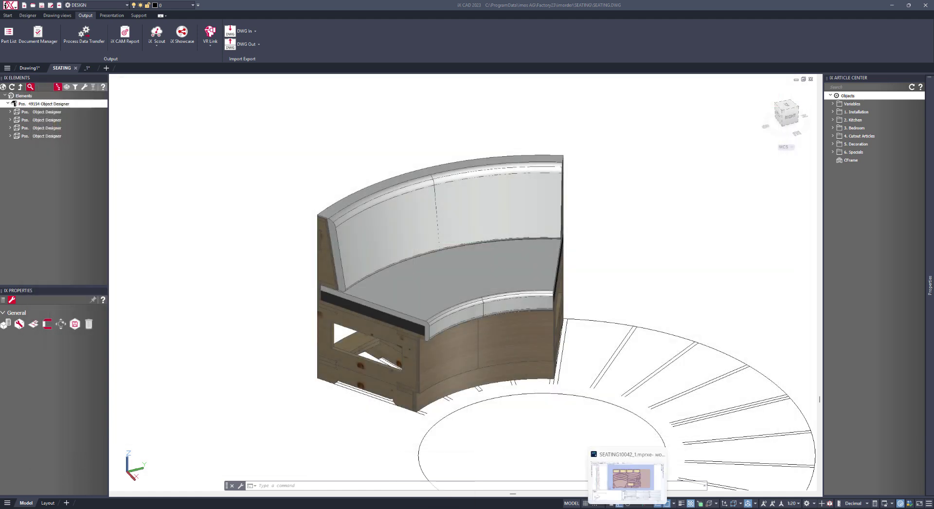
{"action": "left_click", "coordinate": [659, 479]}
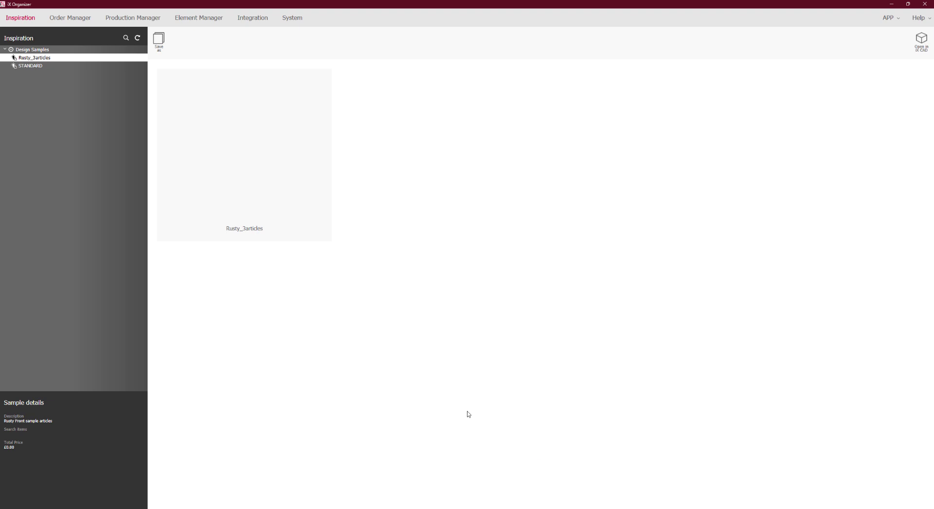
{"action": "left_click", "coordinate": [69, 18]}
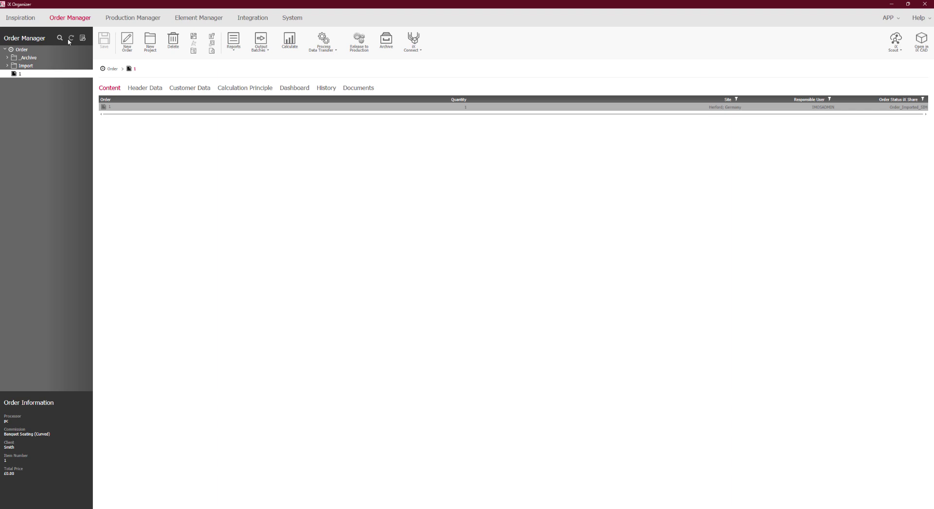
{"action": "left_click", "coordinate": [60, 39]}
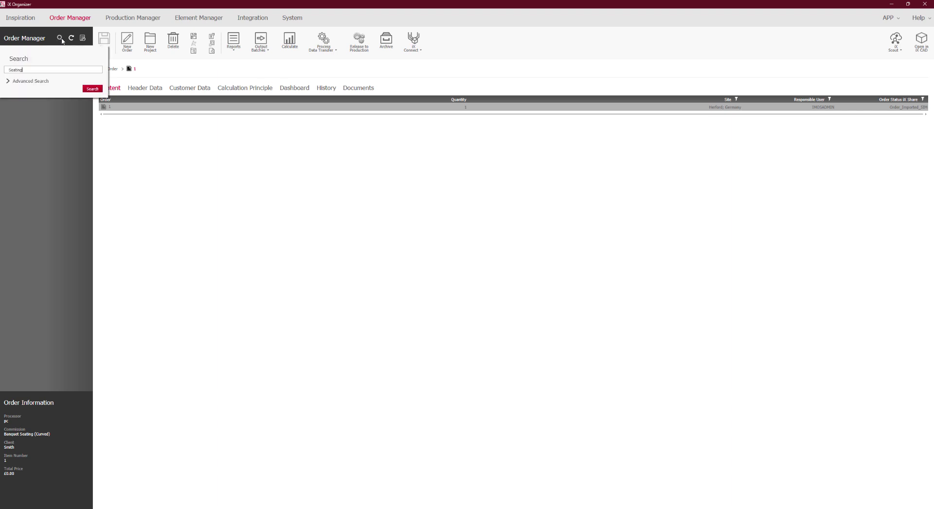
{"action": "key", "text": "Return"}
{"action": "left_click", "coordinate": [32, 66]}
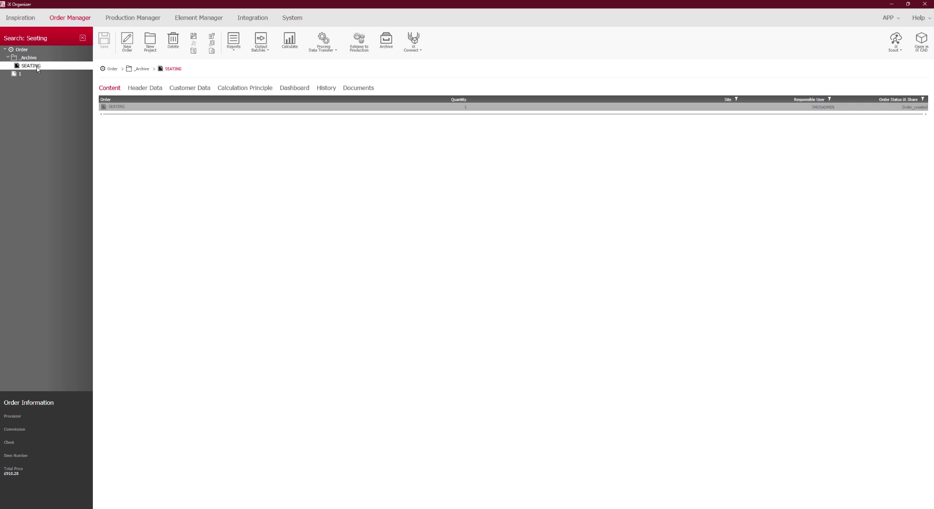
Step: Publish the SEATING order to iX Scout and confirm the export
{"action": "left_click", "coordinate": [885, 53]}
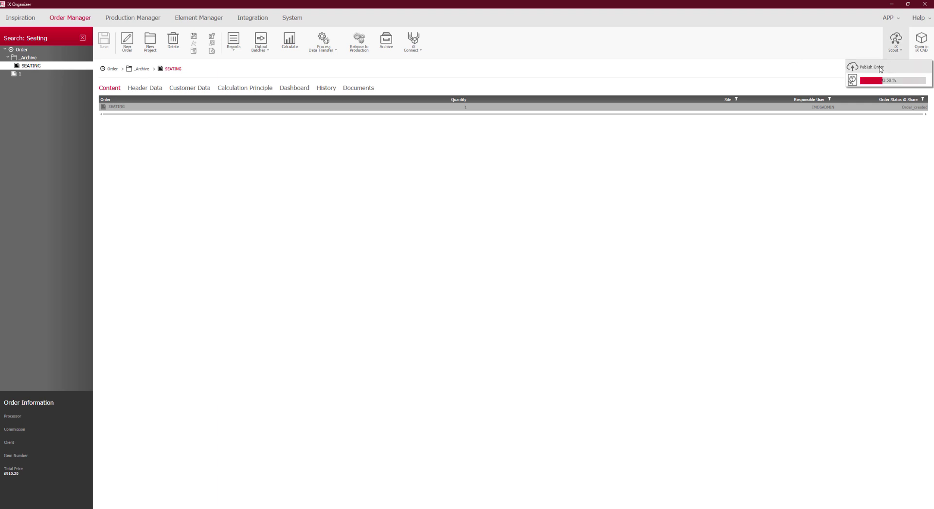
{"action": "left_click", "coordinate": [882, 70]}
{"action": "left_click", "coordinate": [515, 268]}
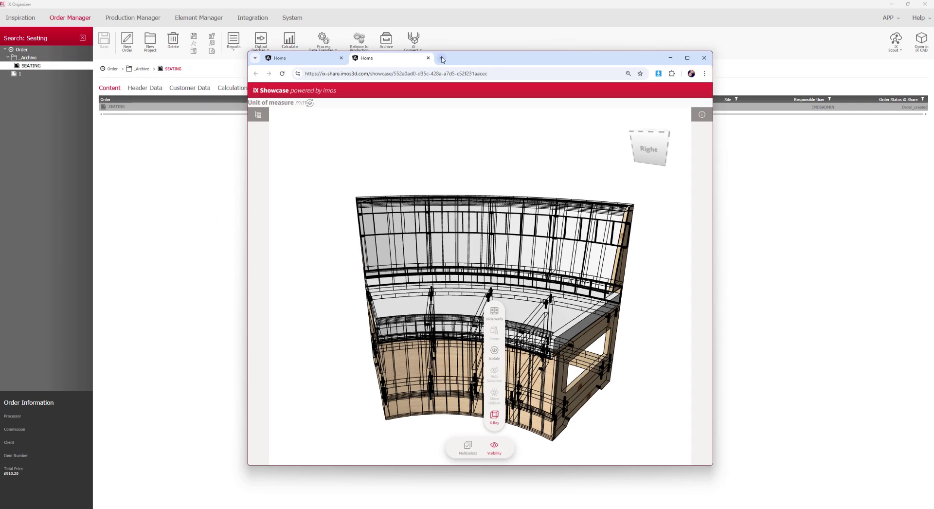
Step: Open SEATING from the iX_Scout bookmark in the 3D viewer and show article 49154's properties
{"action": "left_click", "coordinate": [441, 58]}
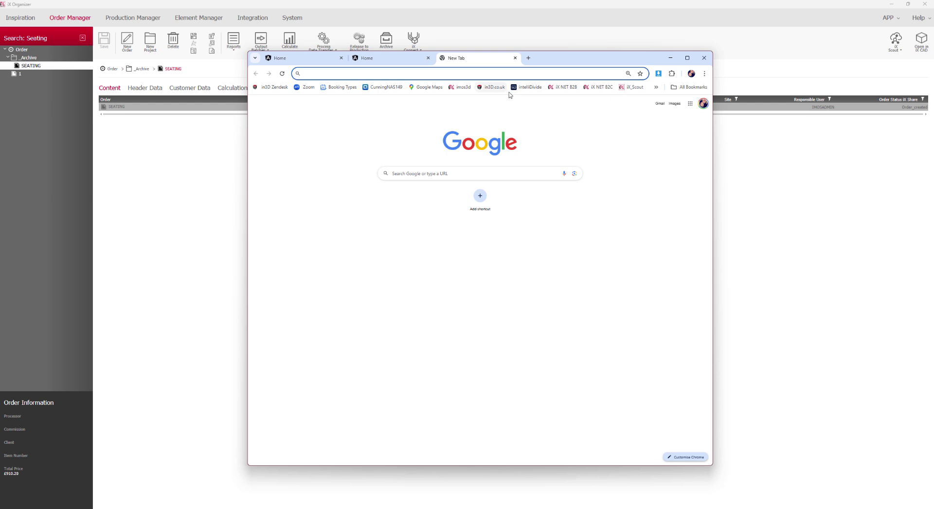
{"action": "left_click", "coordinate": [622, 88]}
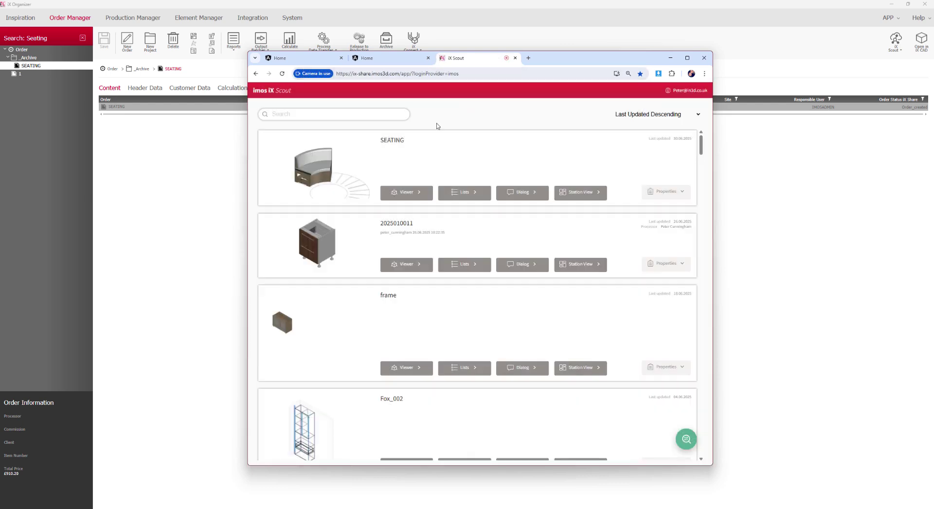
{"action": "left_click", "coordinate": [400, 192]}
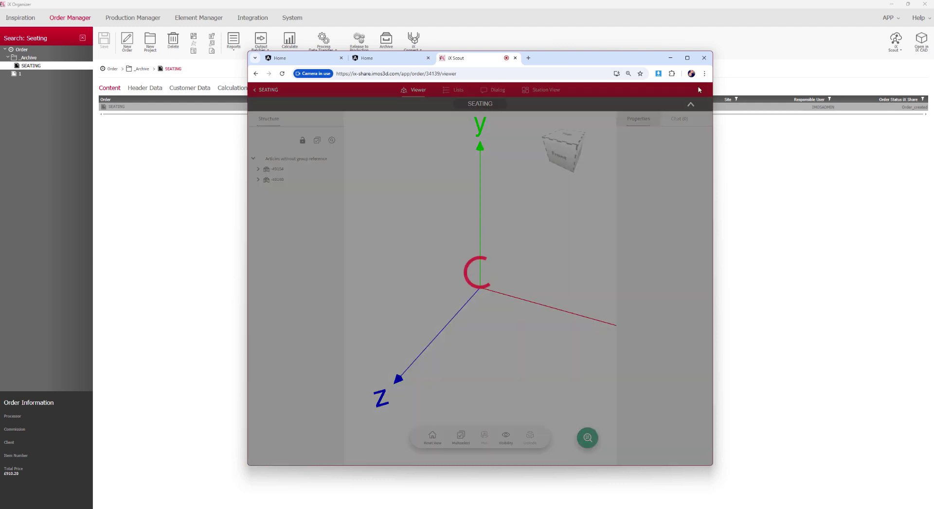
{"action": "left_click", "coordinate": [688, 58]}
{"action": "left_click_drag", "start_coordinate": [438, 311], "coordinate": [60, 142]}
{"action": "left_click", "coordinate": [53, 119]}
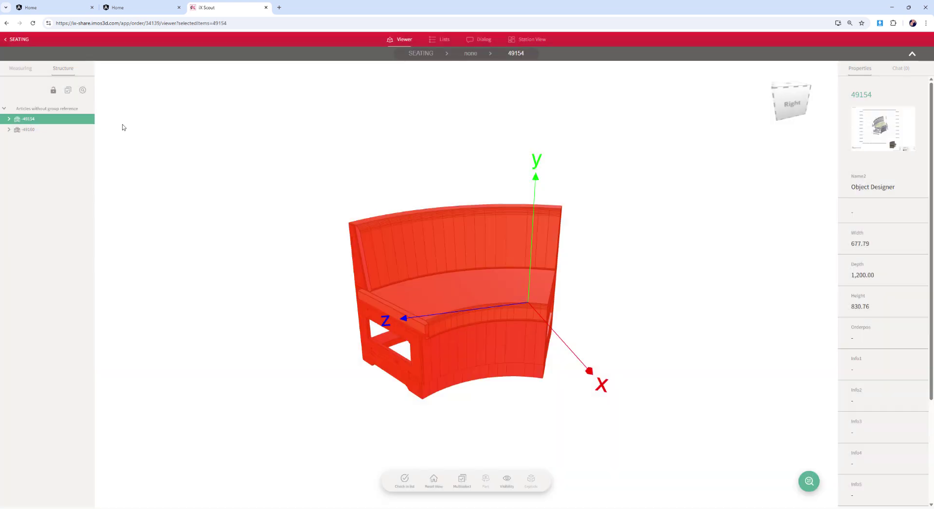
Step: View the 49154 exploded-view drawing, then expand 49154 and select one of its panels
{"action": "left_click", "coordinate": [869, 133]}
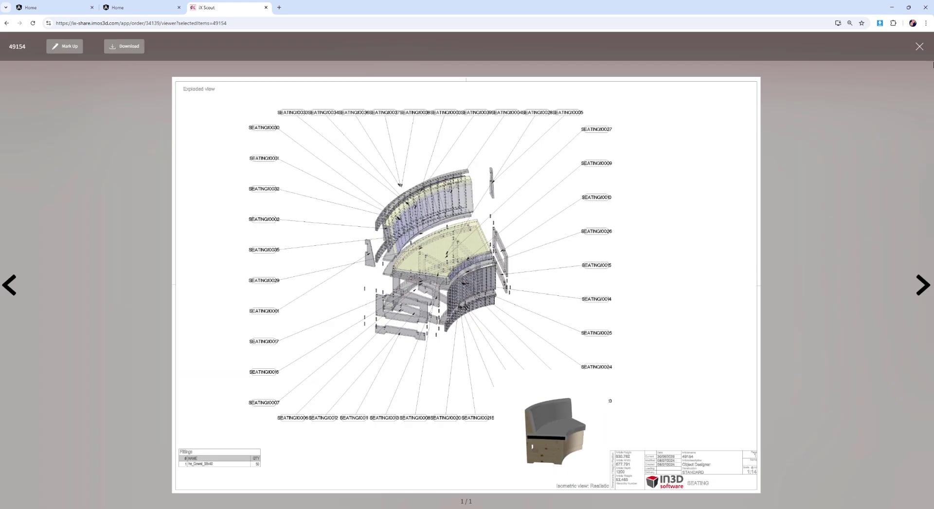
{"action": "left_click", "coordinate": [918, 47]}
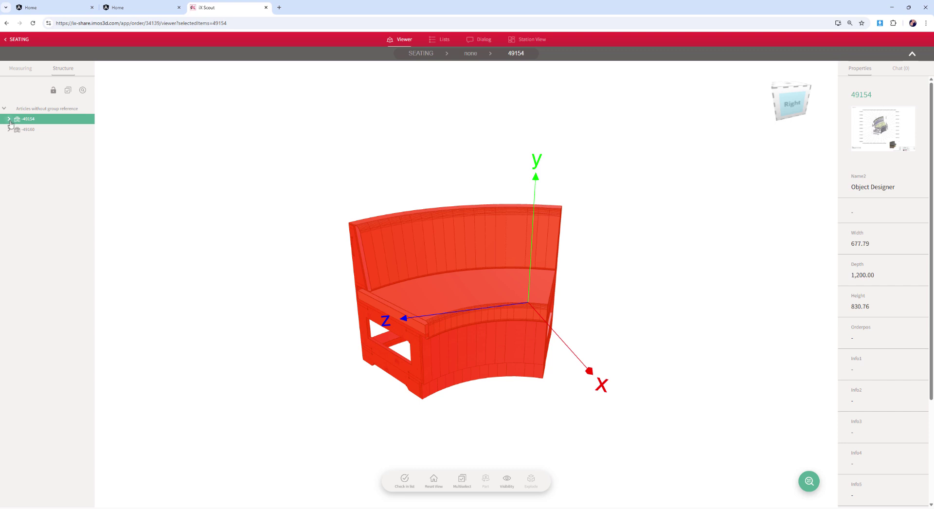
{"action": "left_click", "coordinate": [9, 118]}
{"action": "left_click", "coordinate": [15, 189]}
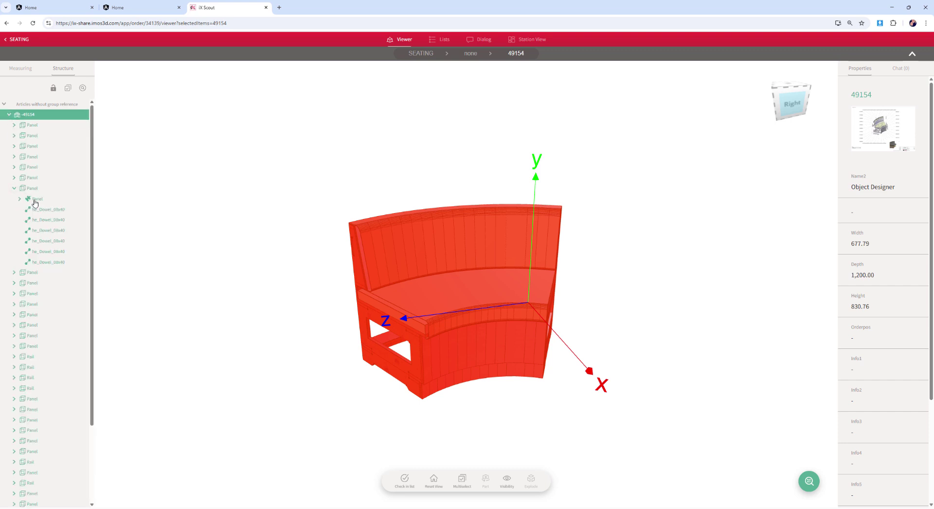
{"action": "left_click", "coordinate": [35, 200]}
Step: Review panel SEATING10007's drawing and properties: 527.27 × 284.30 × 18.00, area 0.15, weight 1.13
{"action": "left_click", "coordinate": [898, 136]}
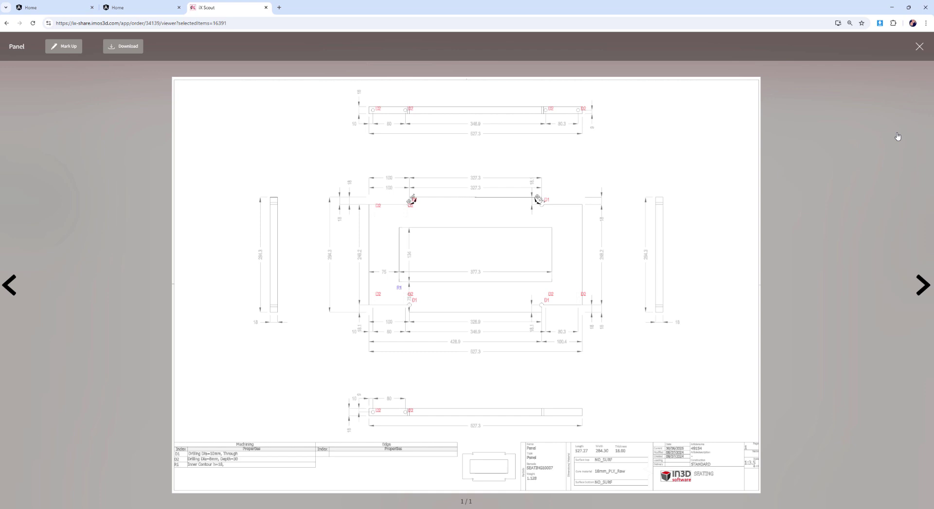
{"action": "left_click", "coordinate": [920, 47]}
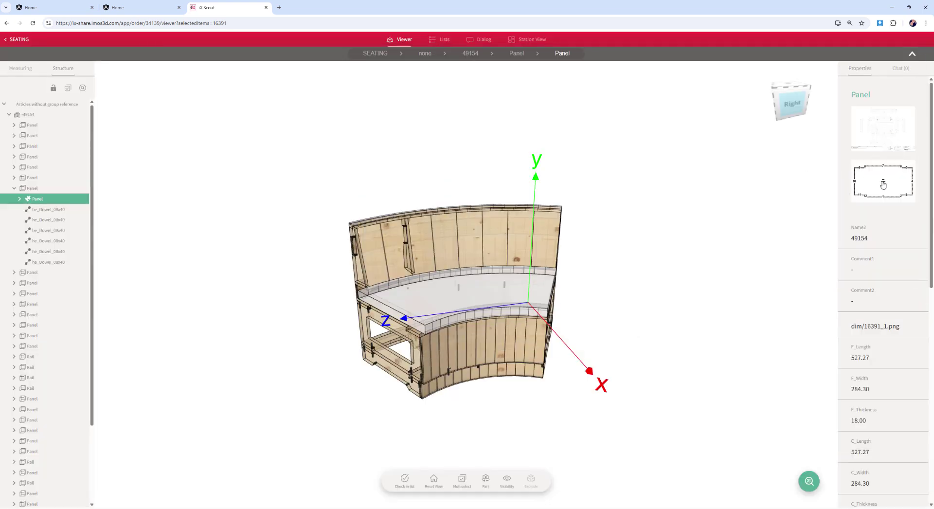
{"action": "scroll", "coordinate": [864, 250], "scroll_direction": "down", "scroll_amount": 5}
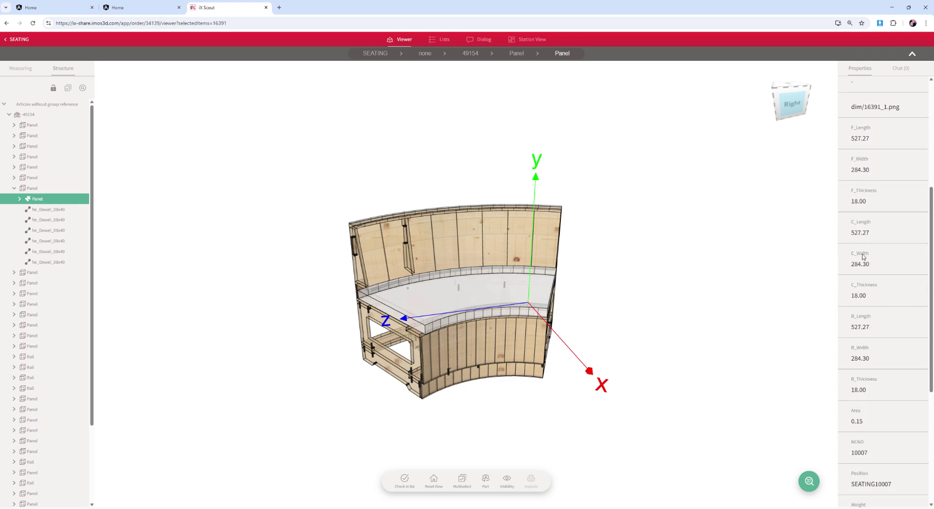
{"action": "scroll", "coordinate": [863, 256], "scroll_direction": "down", "scroll_amount": 5}
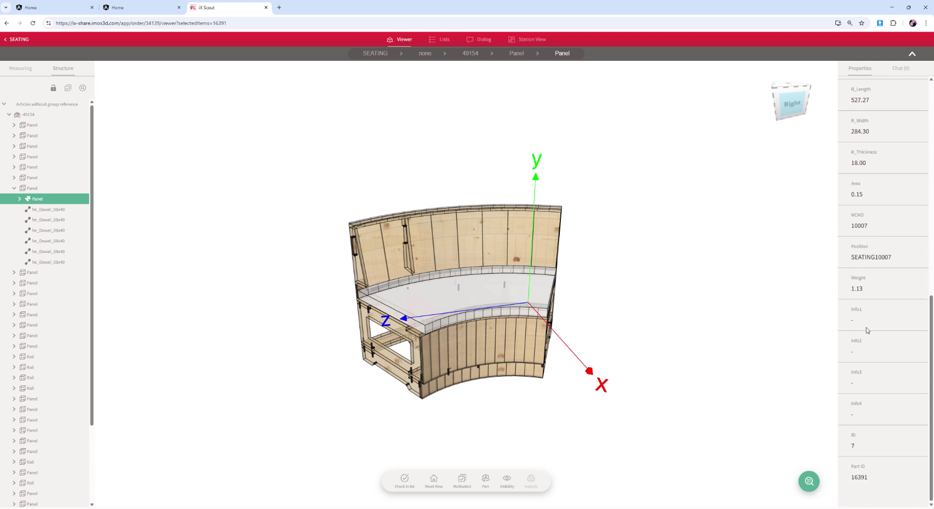
{"action": "left_click_drag", "start_coordinate": [484, 390], "coordinate": [378, 411]}
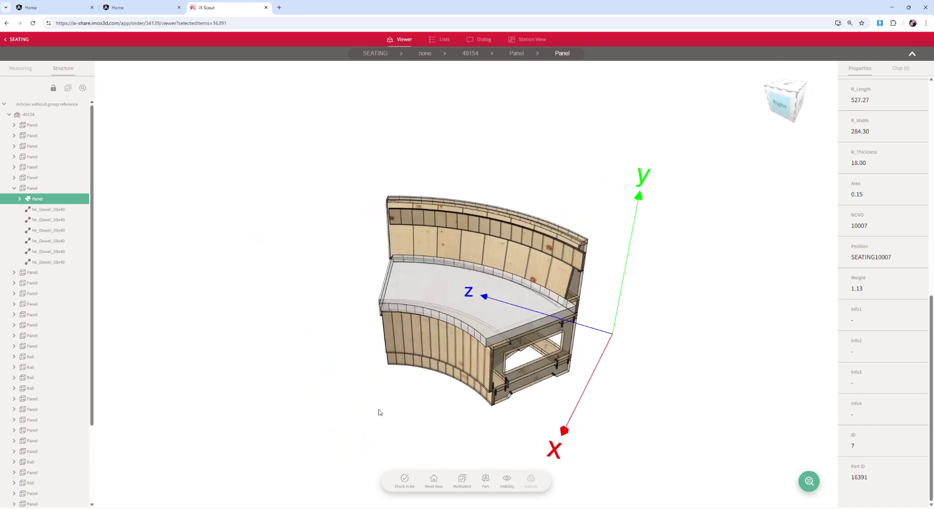
Step: Review the Cutting List, Edge Info, Part Info, Surface Info, CNC Info and Purchased parts lists, then Dialog
{"action": "left_click", "coordinate": [435, 39]}
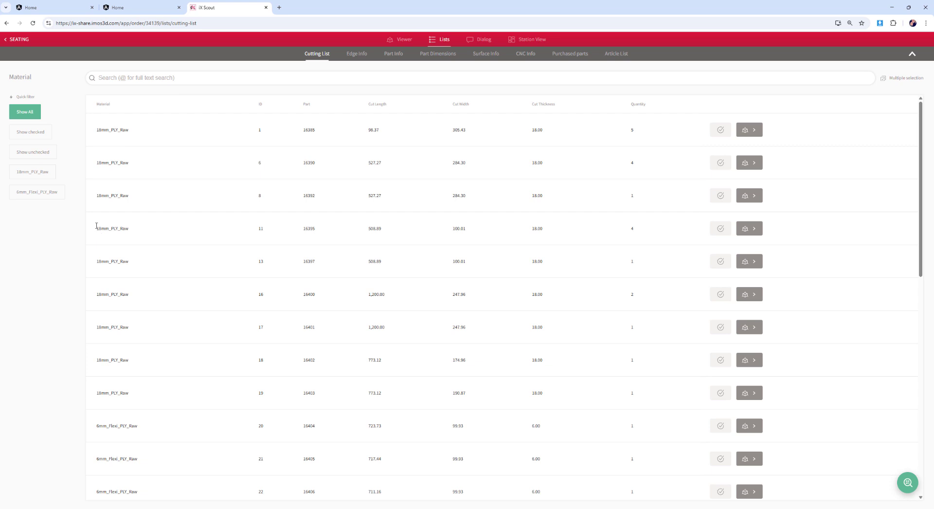
{"action": "left_click", "coordinate": [359, 54]}
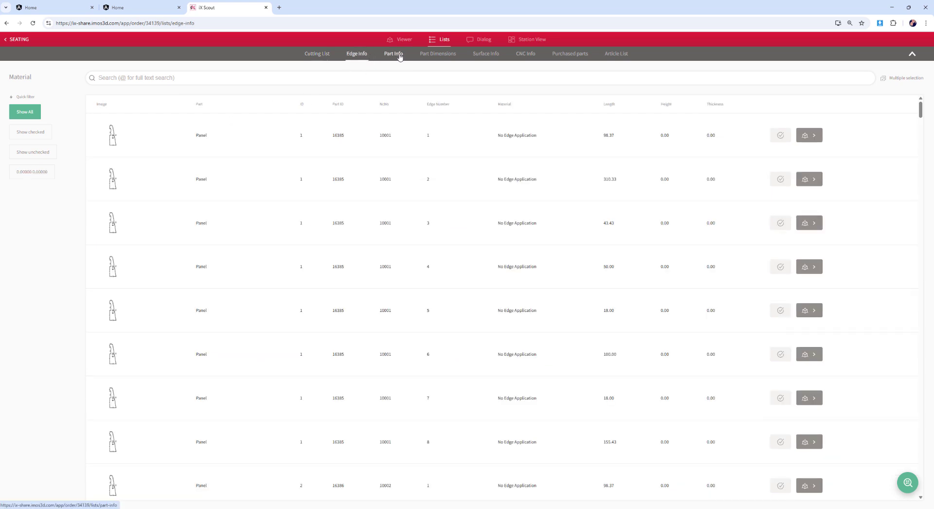
{"action": "left_click", "coordinate": [395, 55]}
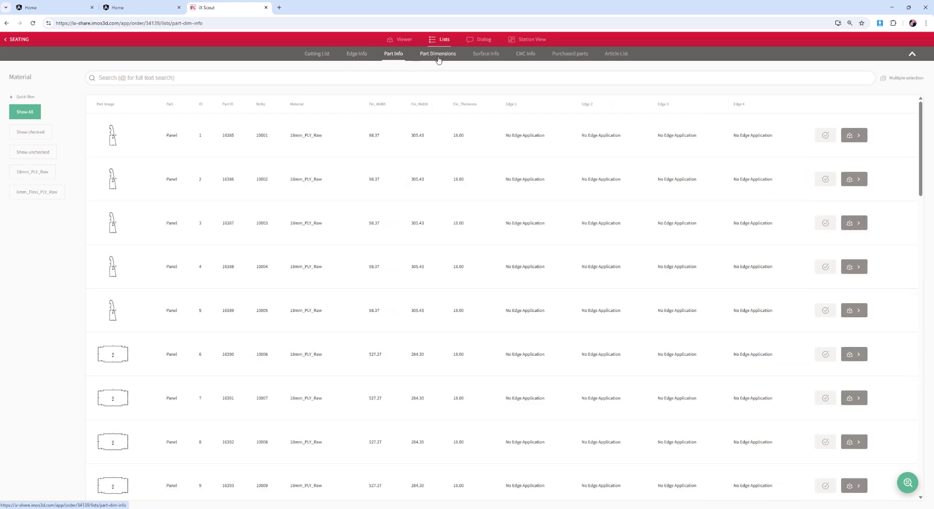
{"action": "left_click", "coordinate": [486, 54]}
{"action": "left_click", "coordinate": [521, 55]}
{"action": "left_click", "coordinate": [564, 55]}
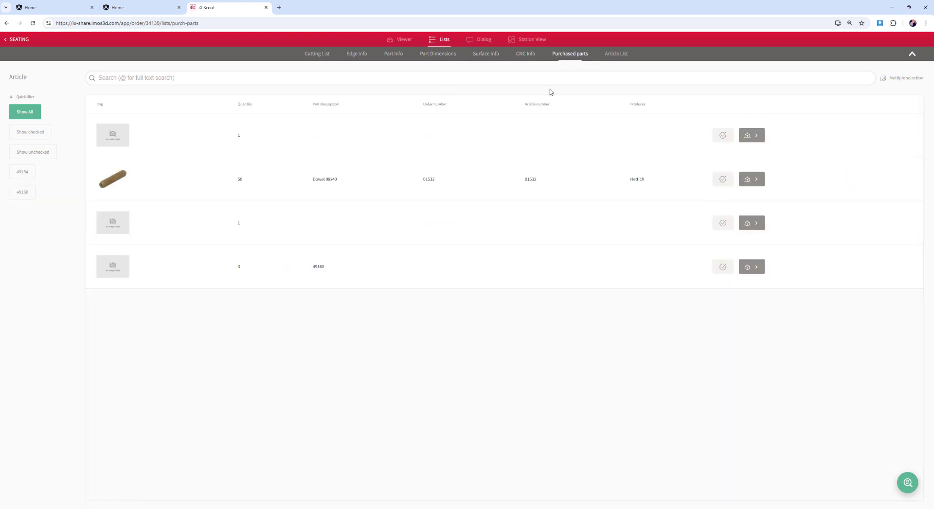
{"action": "left_click", "coordinate": [480, 42]}
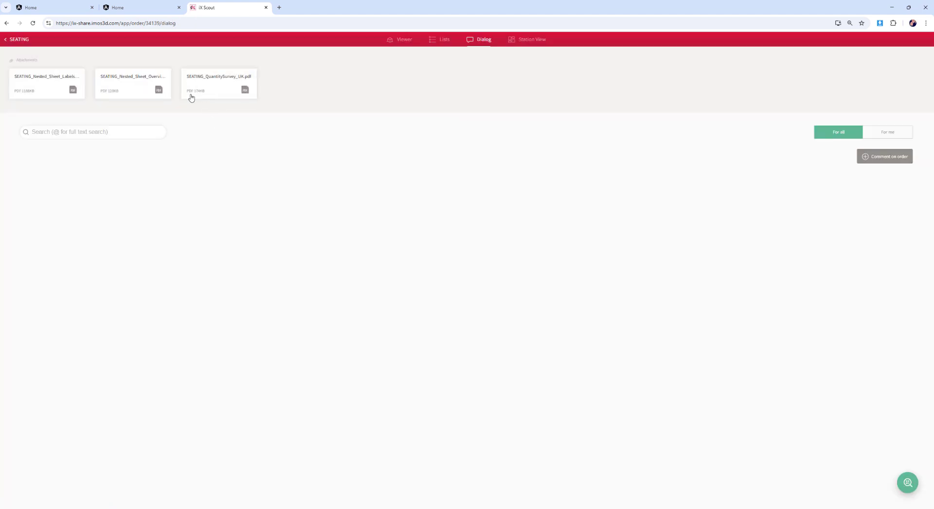